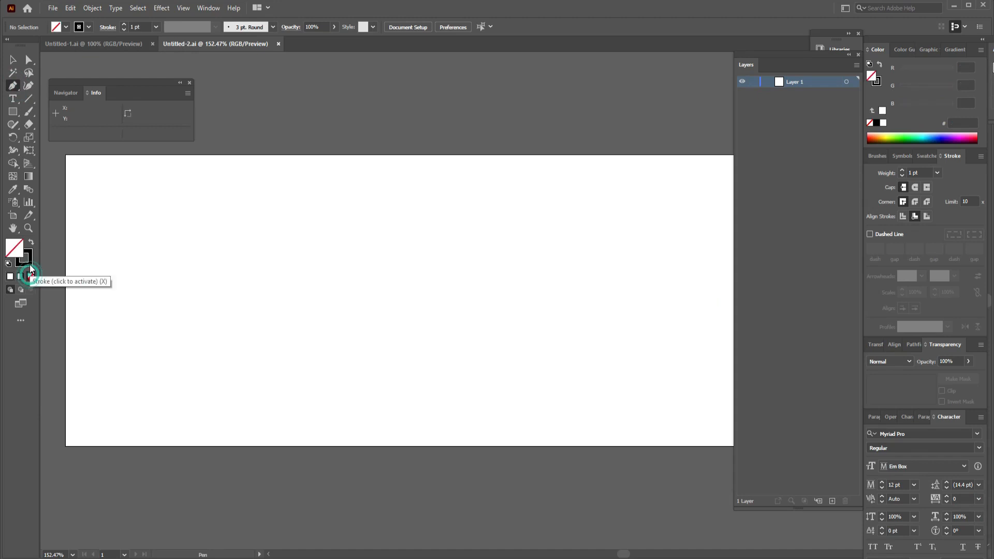
Set the stroke to none and start a Pen path outside the artboard's lower-left corner, adding a smooth anchor at about X 126, Y 188 px.
click(26, 260)
click(31, 274)
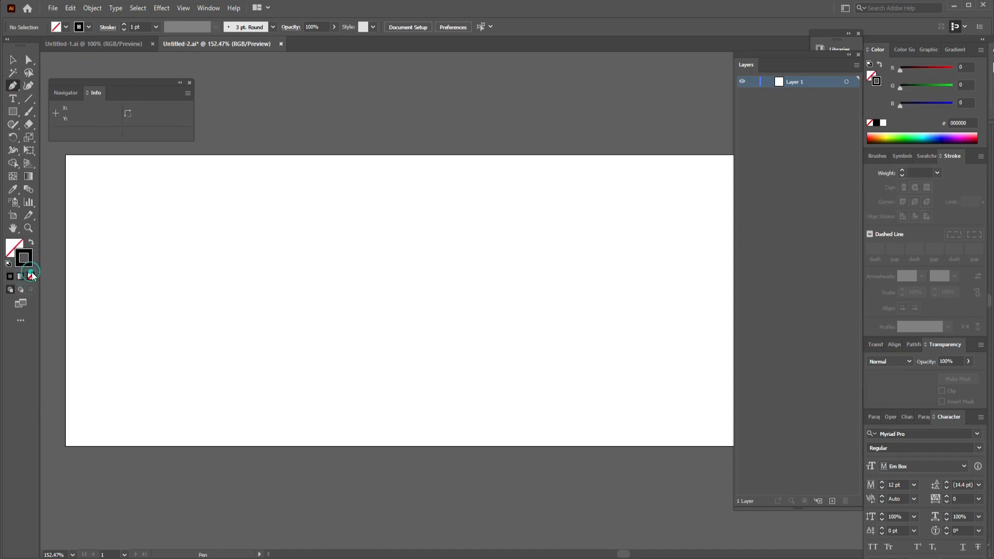
click(55, 458)
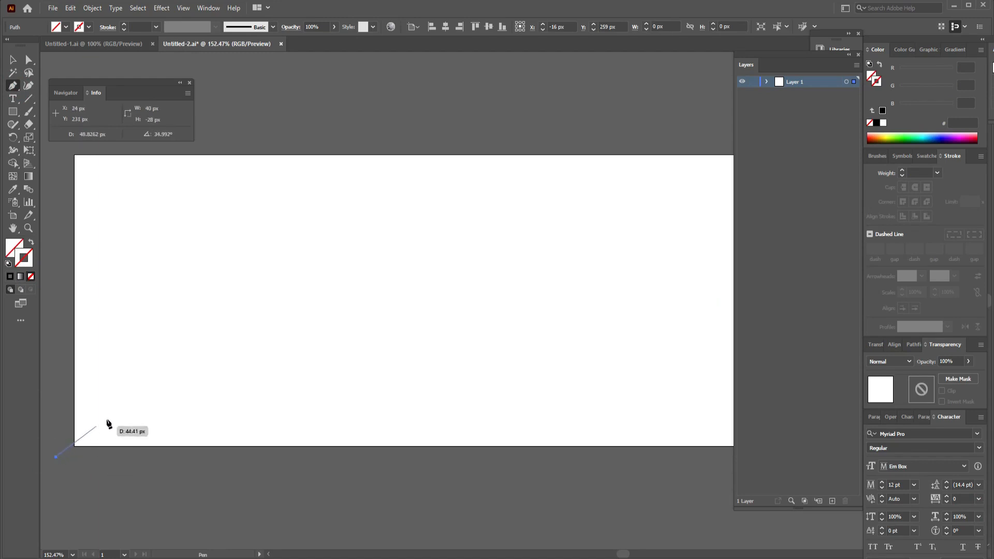
drag(178, 377, 278, 374)
key(ctrl+z)
drag(372, 373, 435, 356)
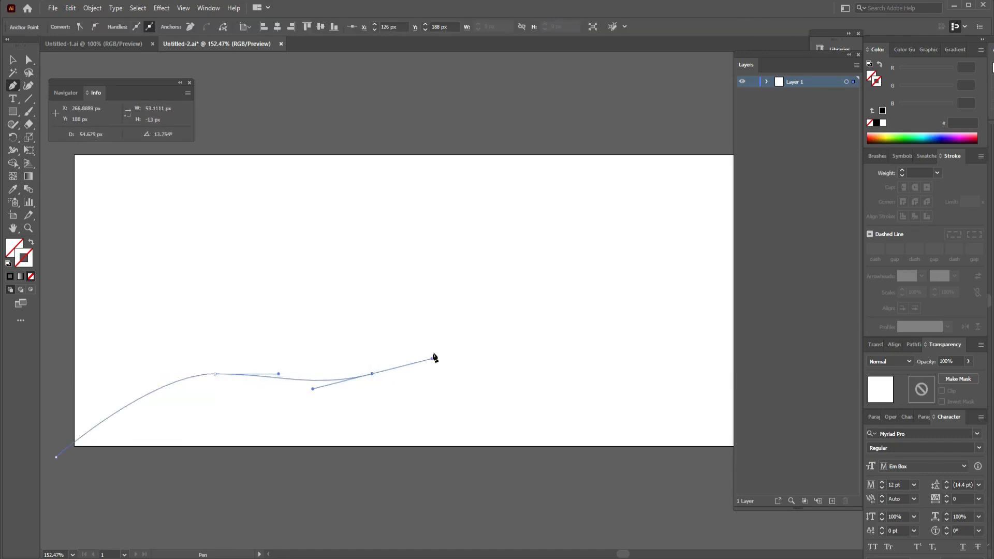
drag(468, 307, 529, 298)
drag(589, 316, 621, 306)
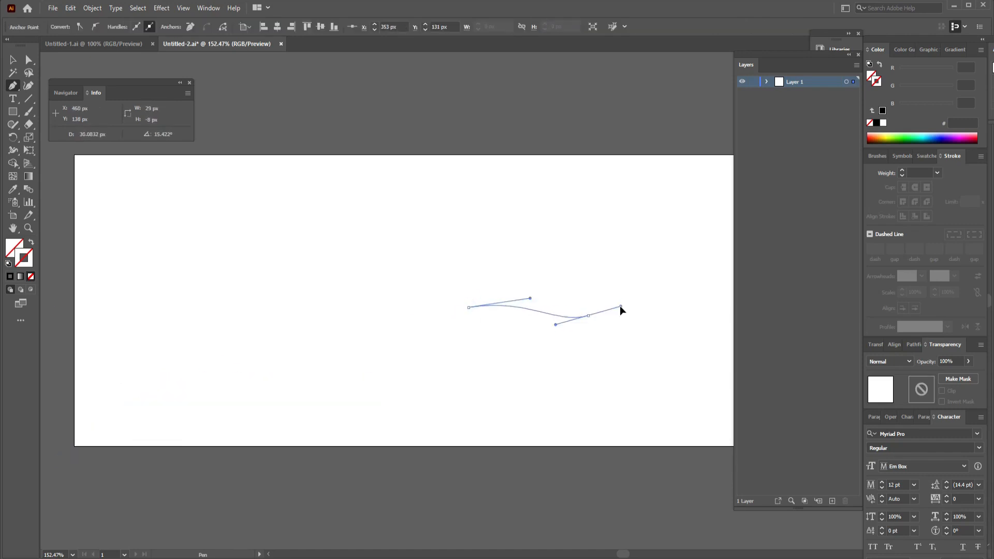
drag(627, 216, 673, 186)
key(space)
drag(722, 162, 430, 181)
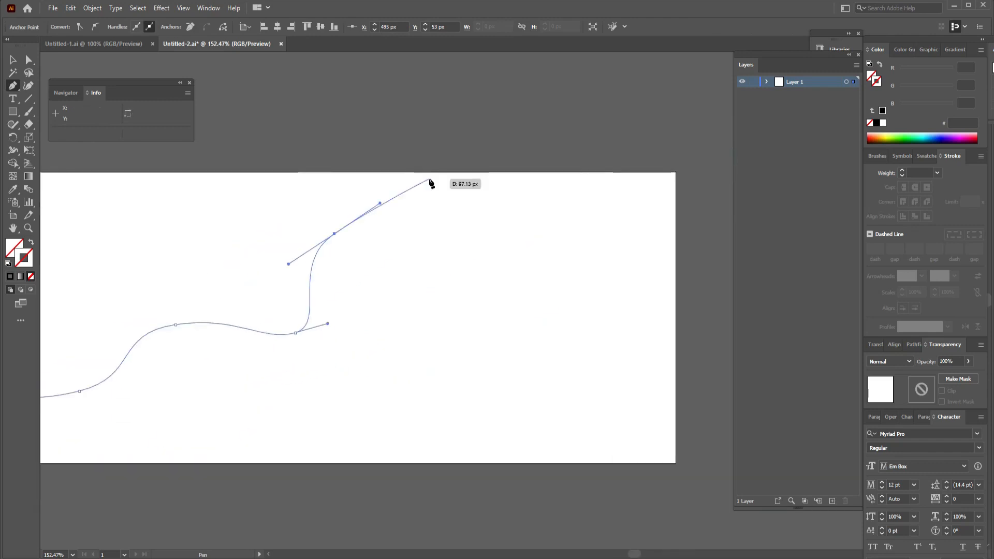
key(ctrl+minus)
key(ctrl+minus)
key(ctrl+minus)
key(space)
drag(600, 293, 486, 308)
key(ctrl+z)
key(ctrl+z)
key(ctrl+z)
key(ctrl+z)
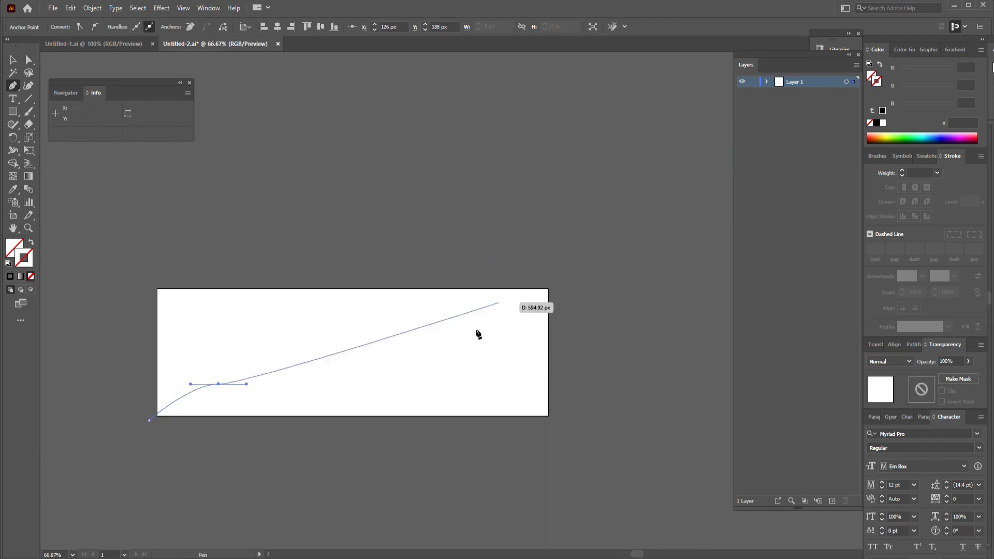
Continue the Pen path as a wavy curve rising across the artboard to its upper-right corner.
drag(318, 379, 354, 370)
drag(418, 383, 475, 346)
drag(487, 310, 514, 294)
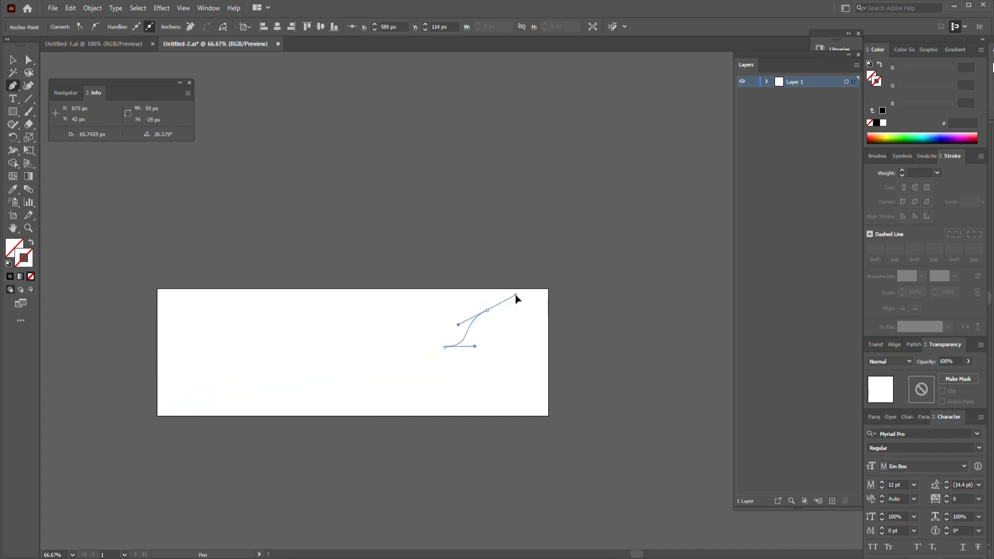
click(551, 289)
Close the wavy path with straight segments running outside the artboard along its right, bottom and left sides, and deselect it.
click(612, 293)
click(607, 492)
click(298, 517)
click(156, 506)
click(140, 452)
click(150, 421)
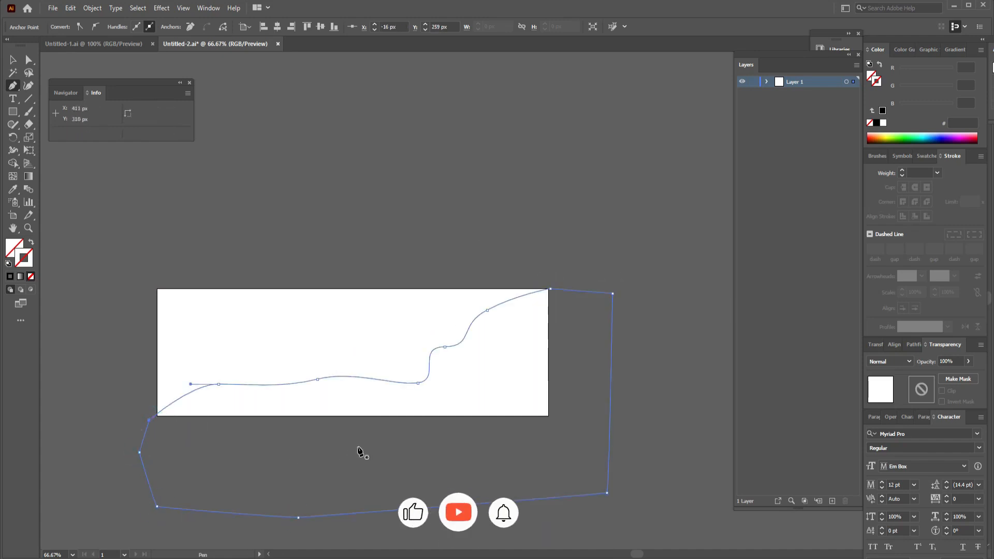
click(14, 60)
click(276, 193)
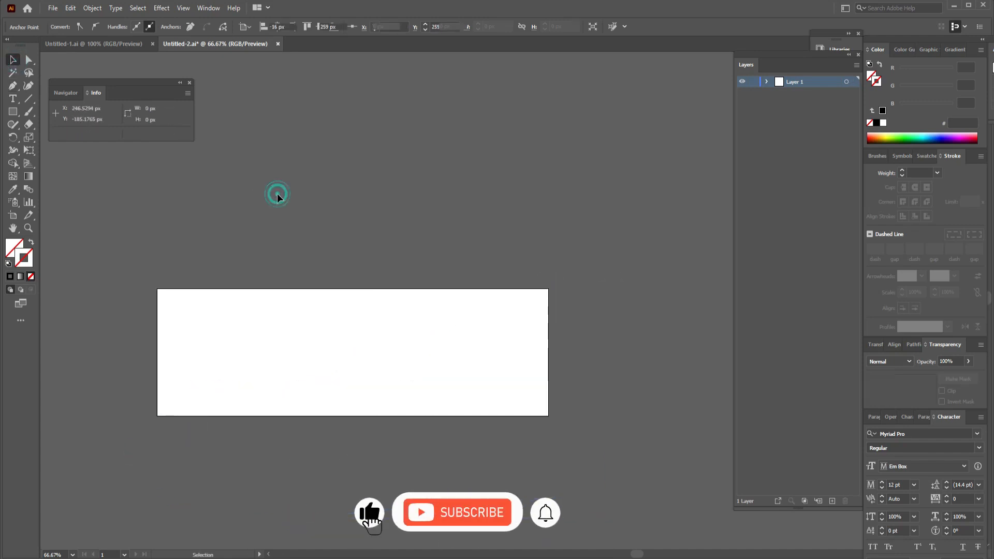
Reshape the wave near its upper-right end by moving one anchor right and slightly down and adjusting the next anchor's handle.
click(28, 60)
click(609, 394)
key(ctrl+minus)
drag(556, 322, 647, 413)
click(479, 354)
drag(478, 354, 491, 359)
click(511, 327)
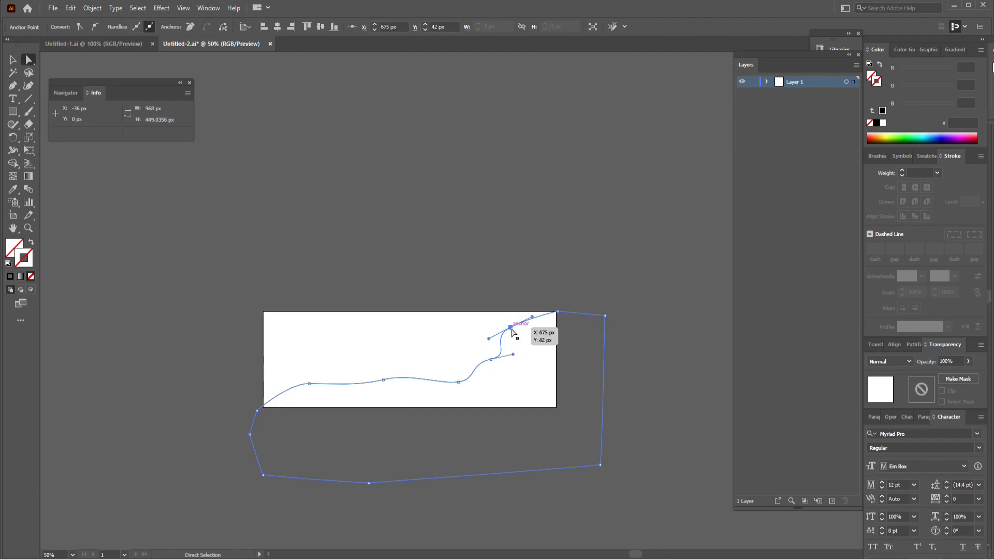
drag(532, 317, 532, 311)
click(414, 248)
Draw a circle about 228 px in diameter at the left end of the artboard.
click(14, 112)
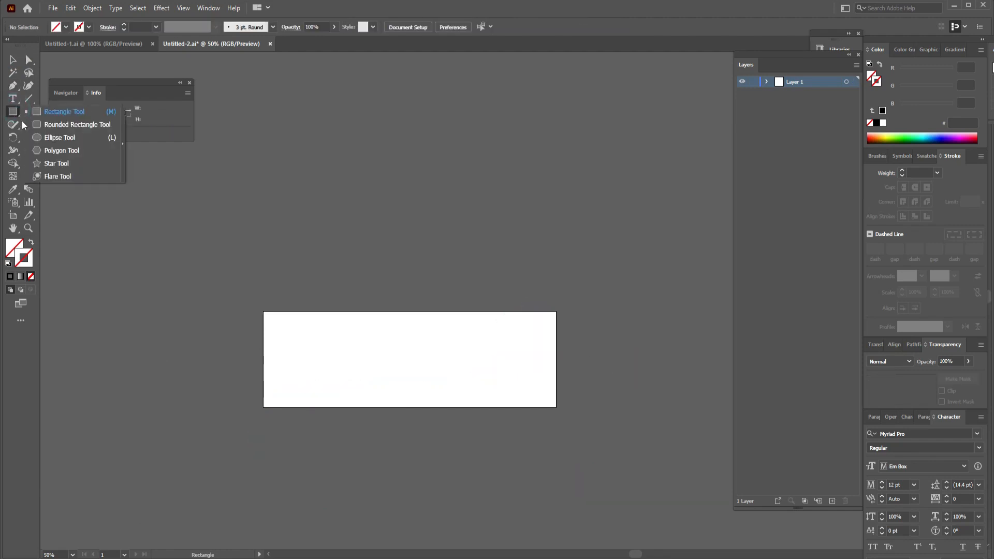
click(53, 136)
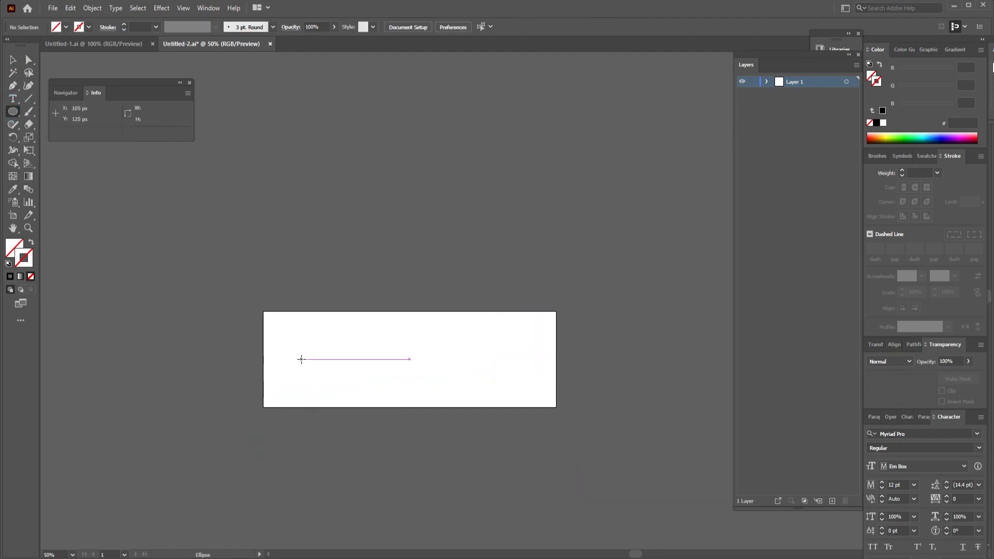
drag(301, 359, 336, 403)
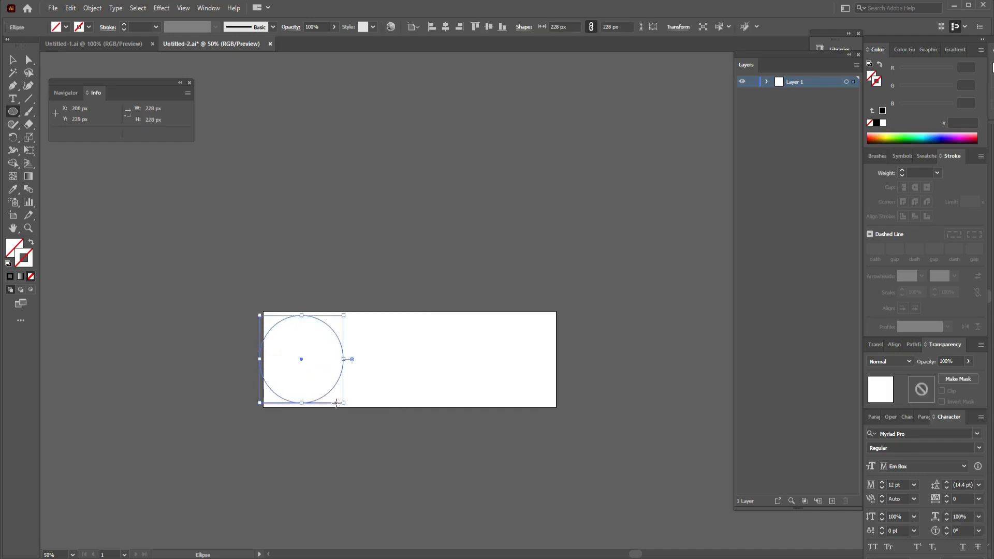
Nudge the circle right to the artboard's left edge and reduce its height from above to about 217 px.
key(Right)
key(Right)
key(Right)
key(Right)
key(Right)
key(Right)
key(Right)
key(Right)
key(Right)
key(Right)
key(Right)
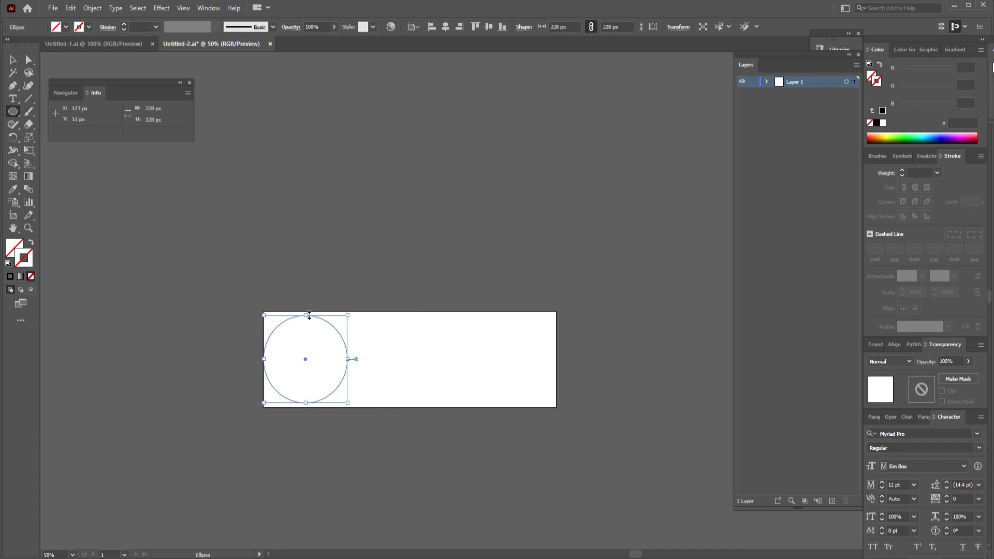
drag(309, 315, 309, 319)
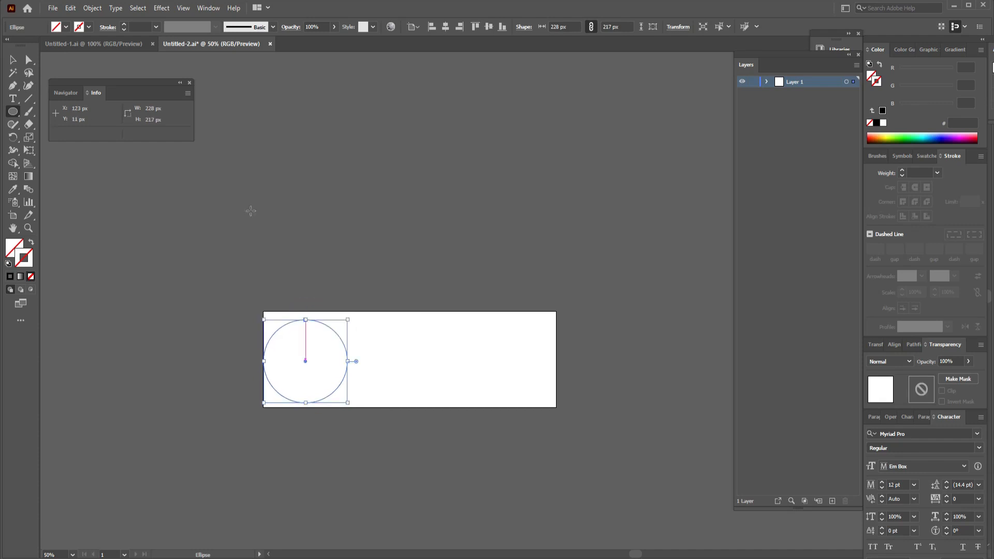
Delete the circle's right anchor point to leave an open left half circle.
key(a)
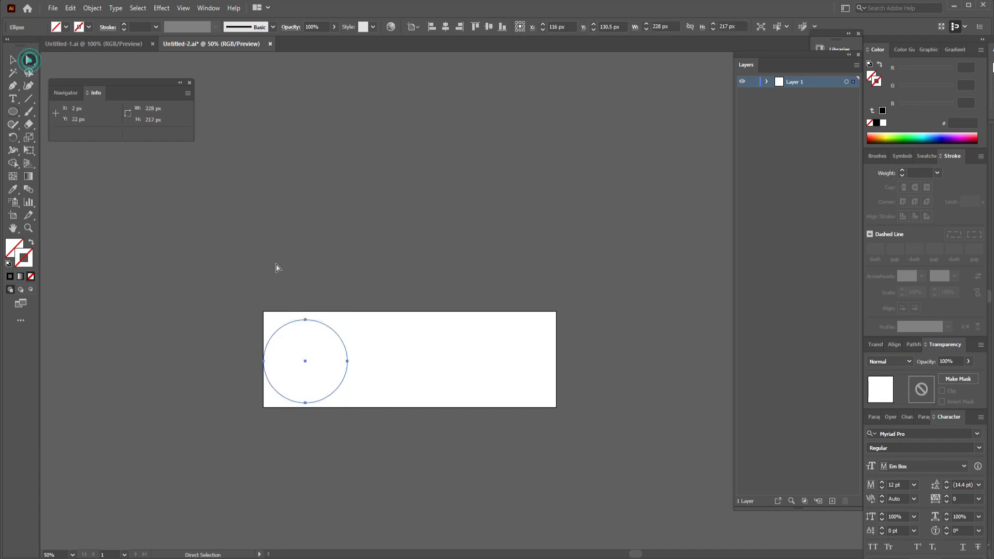
click(347, 362)
key(Delete)
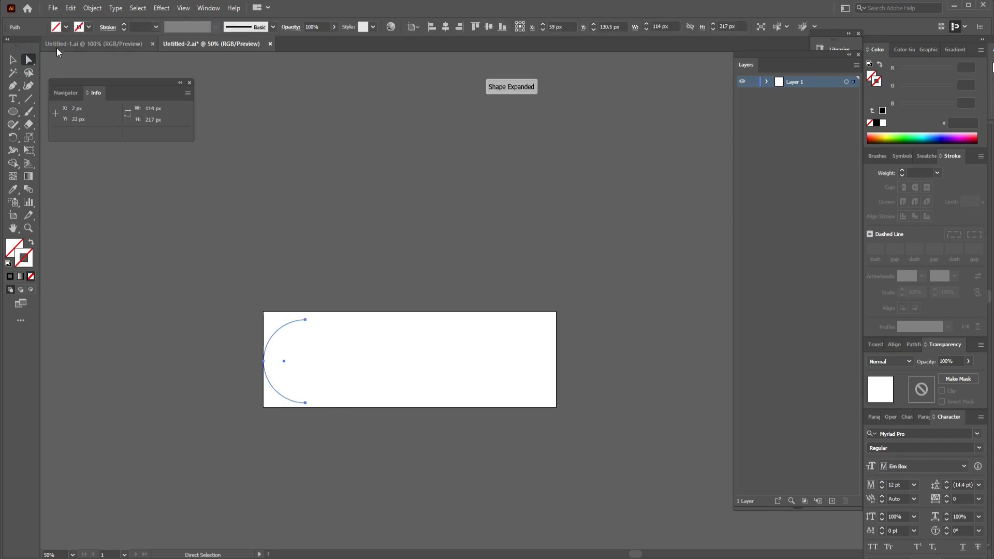
key(v)
key(Delete)
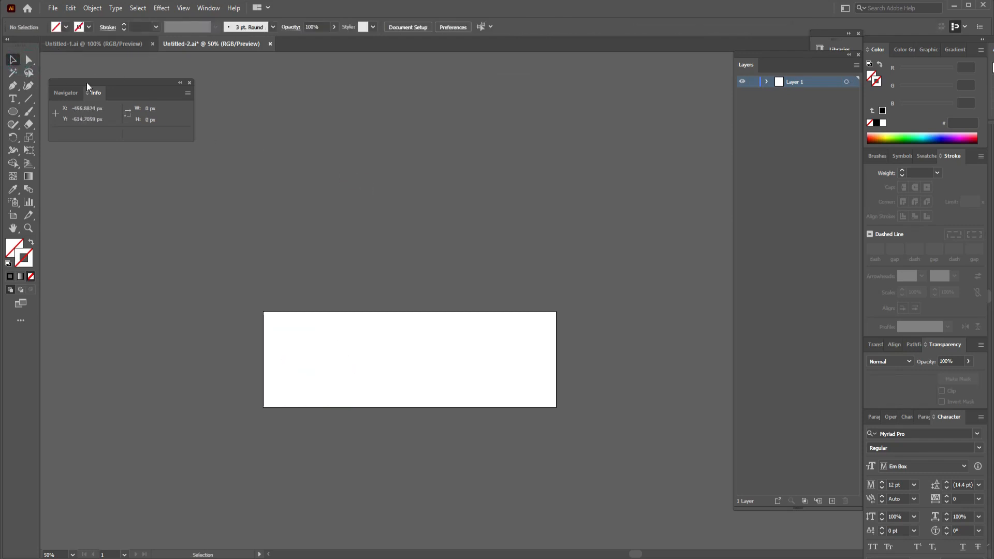
click(13, 86)
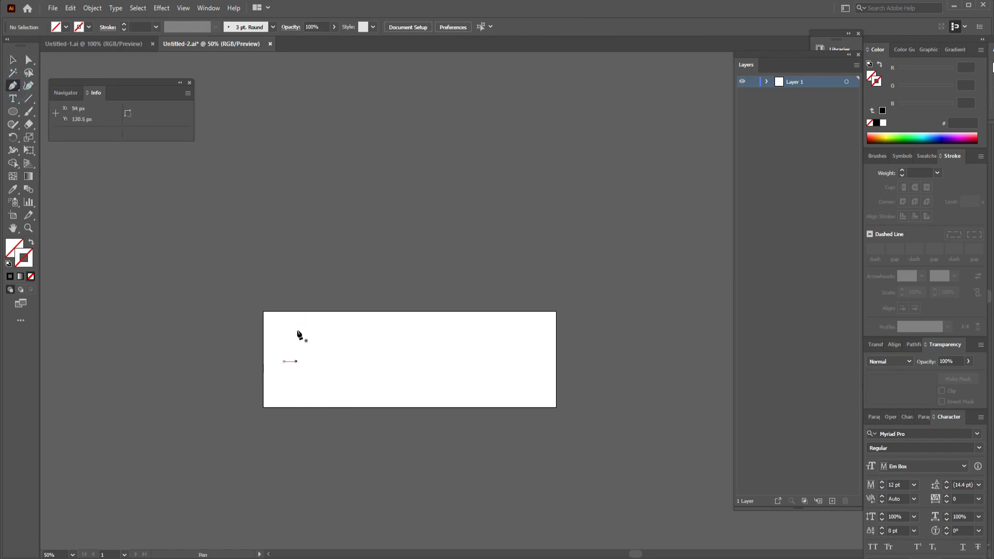
key(ctrl+z)
Create an 800 × 250 px rectangle and center it horizontally and vertically on the artboard.
click(13, 112)
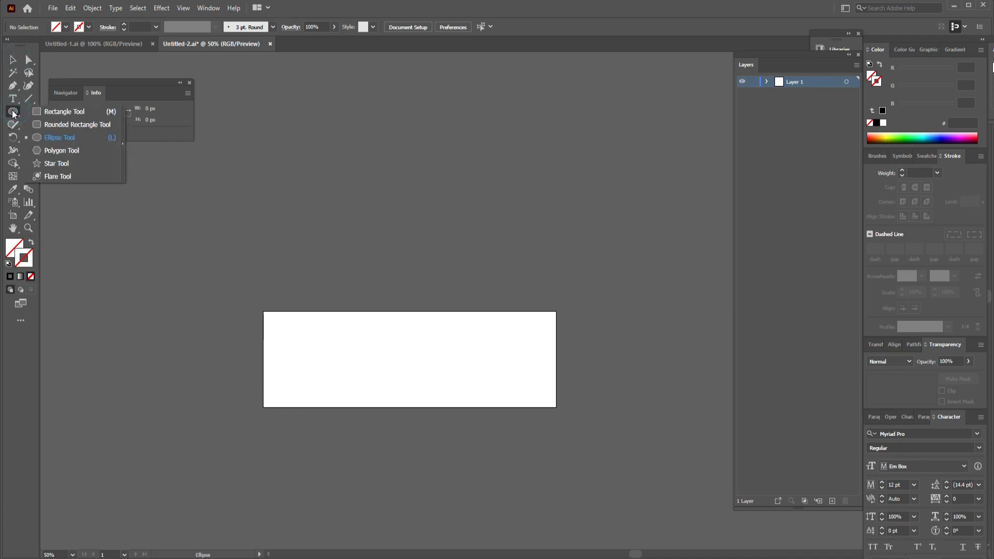
click(56, 113)
click(405, 236)
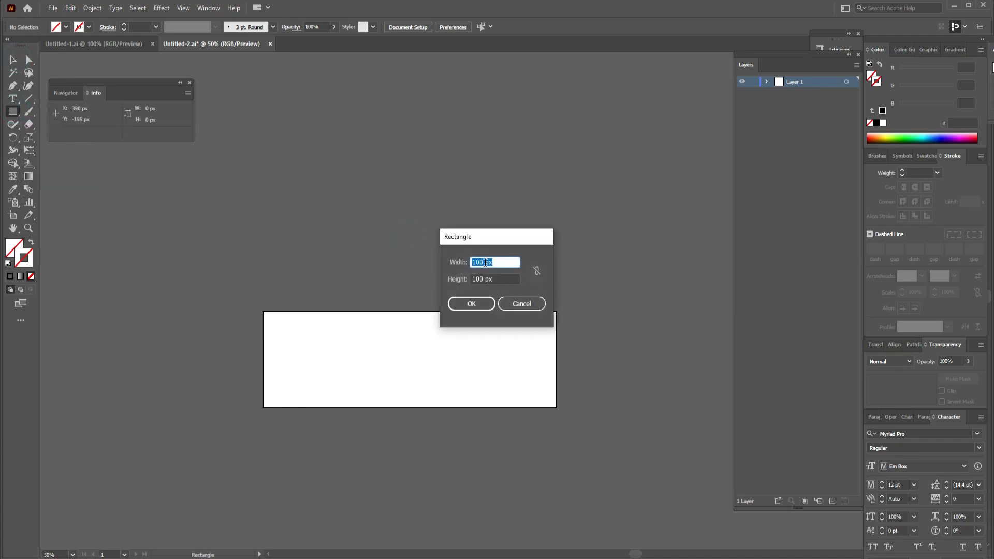
click(474, 262)
key(BackSpace)
text(8)
key(Tab)
text(250)
key(Return)
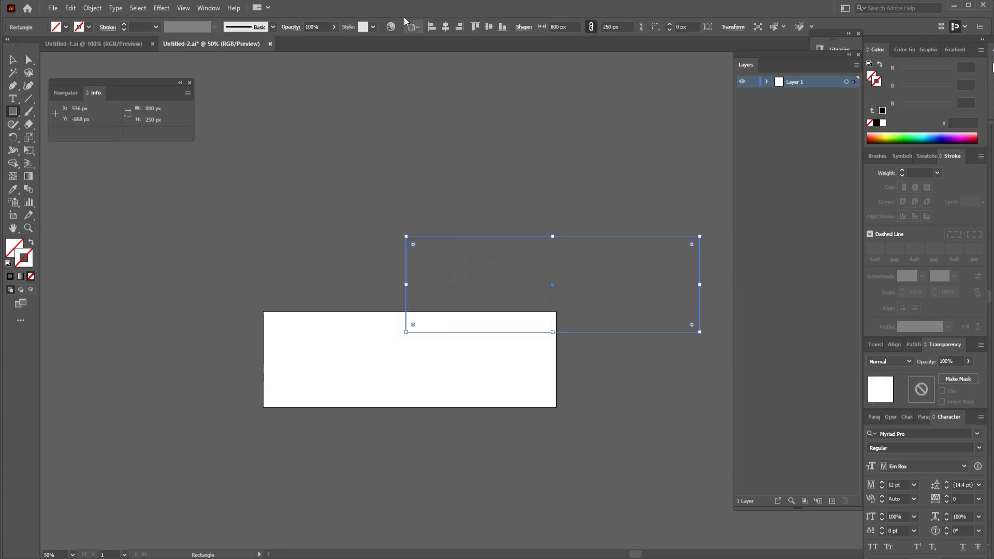
click(443, 28)
click(488, 27)
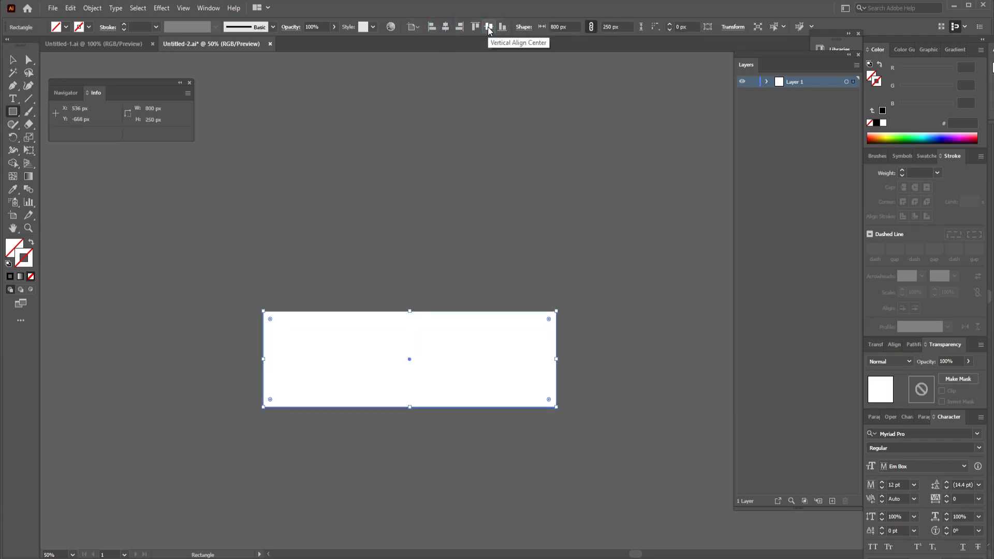
Expand Layer 1's contents and send the rectangle to the back of the stacking order.
click(766, 82)
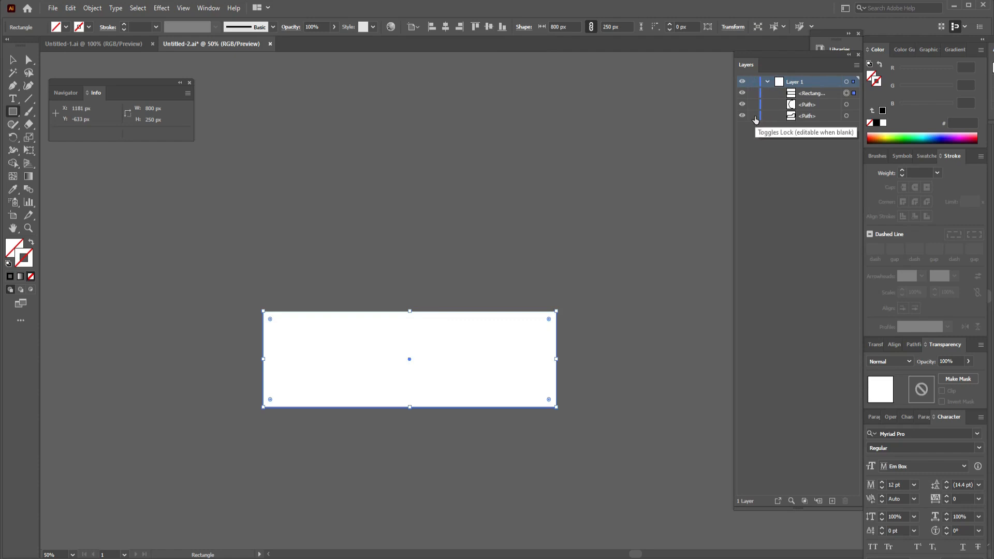
right_click(472, 340)
mouse_move(519, 288)
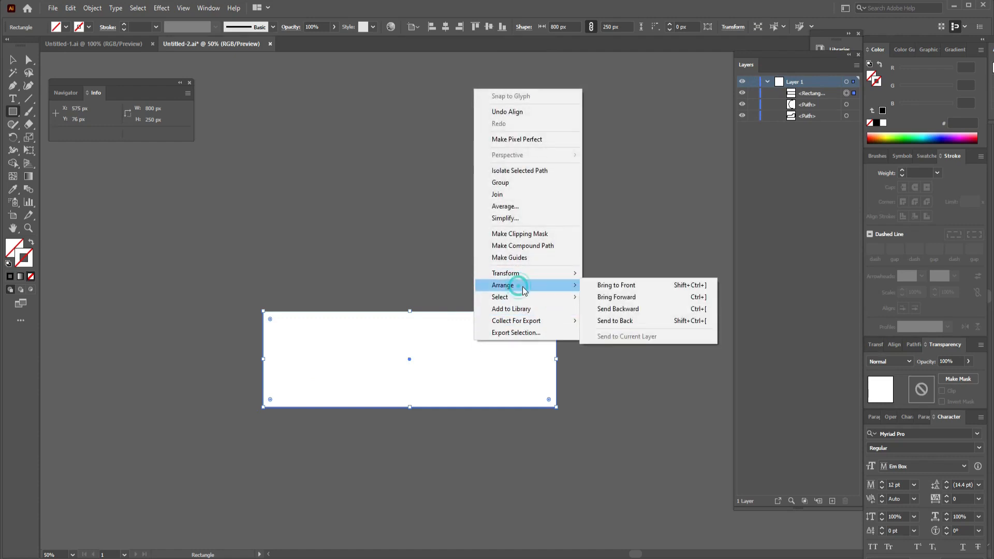
click(609, 322)
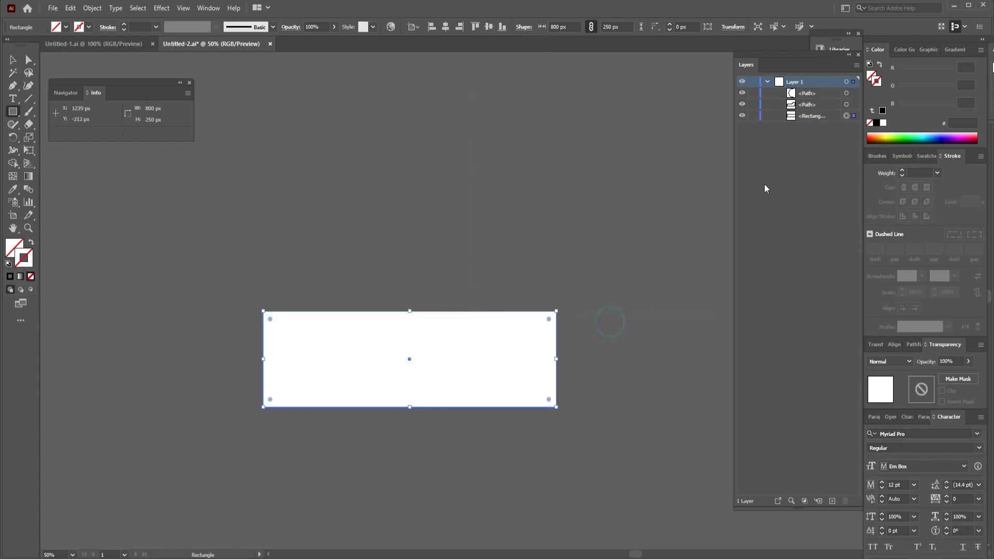
click(754, 116)
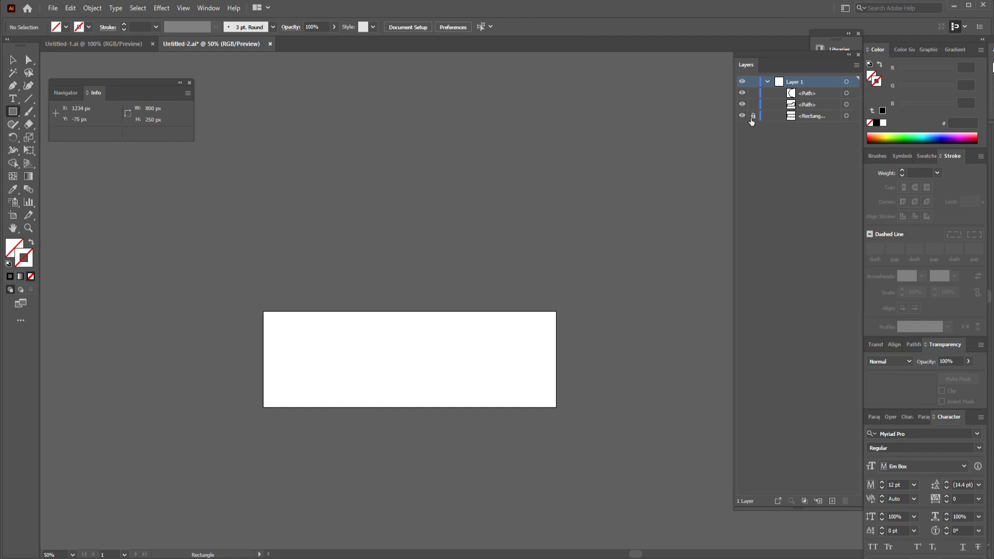
click(752, 116)
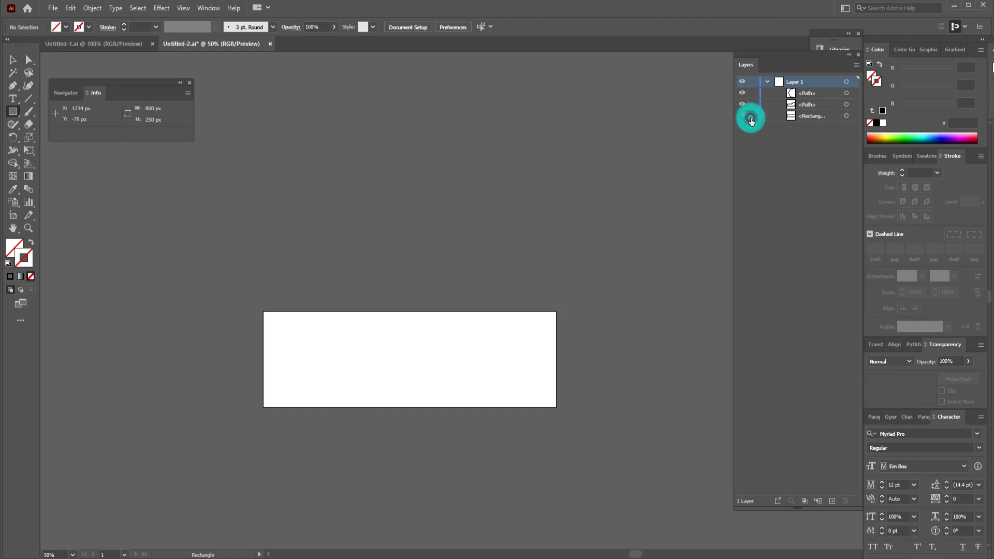
Place a vertical ruler guide through the selected rectangle's center at X 400 px, and lock the rectangle.
click(853, 116)
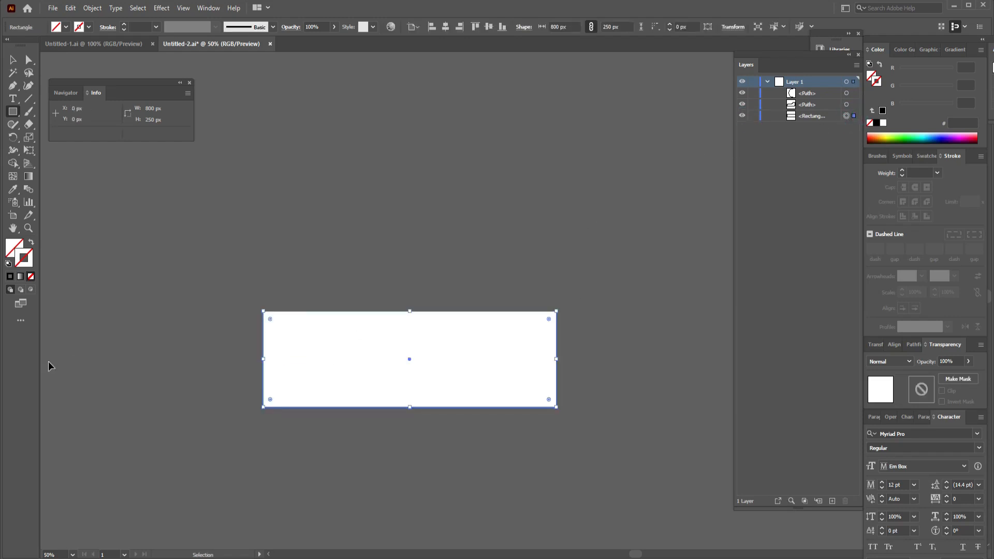
key(ctrl+r)
drag(43, 363, 337, 365)
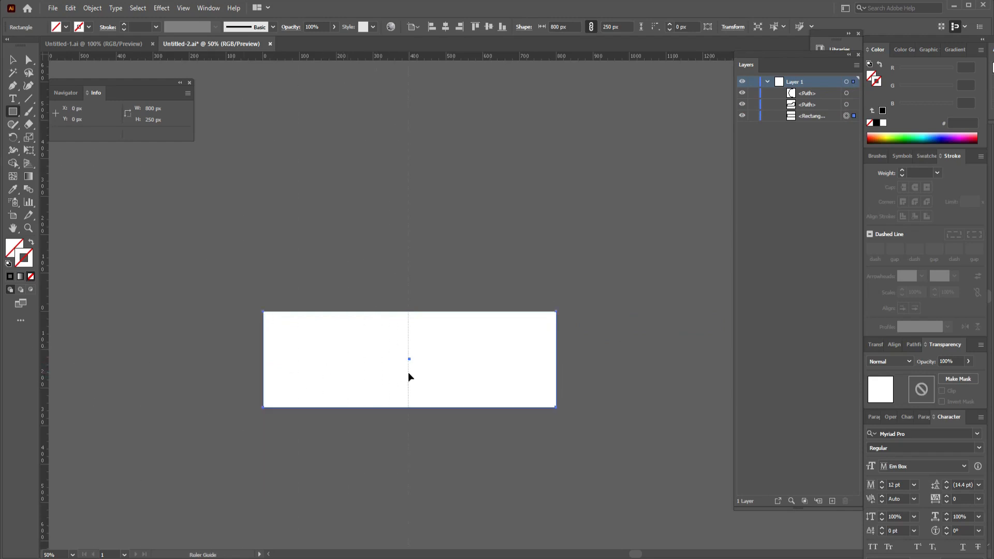
drag(409, 371, 409, 371)
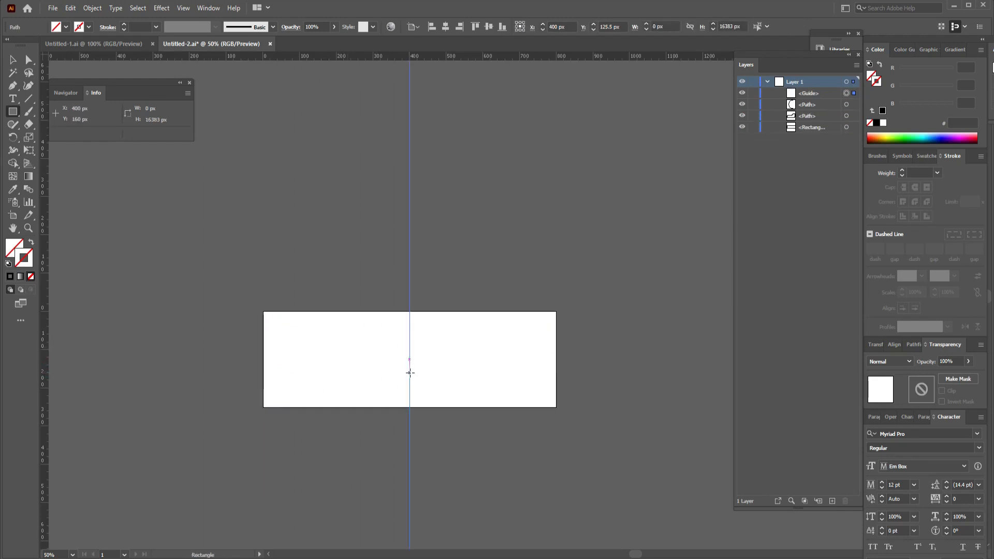
click(752, 127)
mouse_move(266, 401)
mouse_down()
mouse_move(506, 344)
mouse_move(497, 343)
mouse_up()
Extend the half circle's upper end with the Pen tool, adding a gently curved segment to a smooth anchor on the center guide.
click(12, 87)
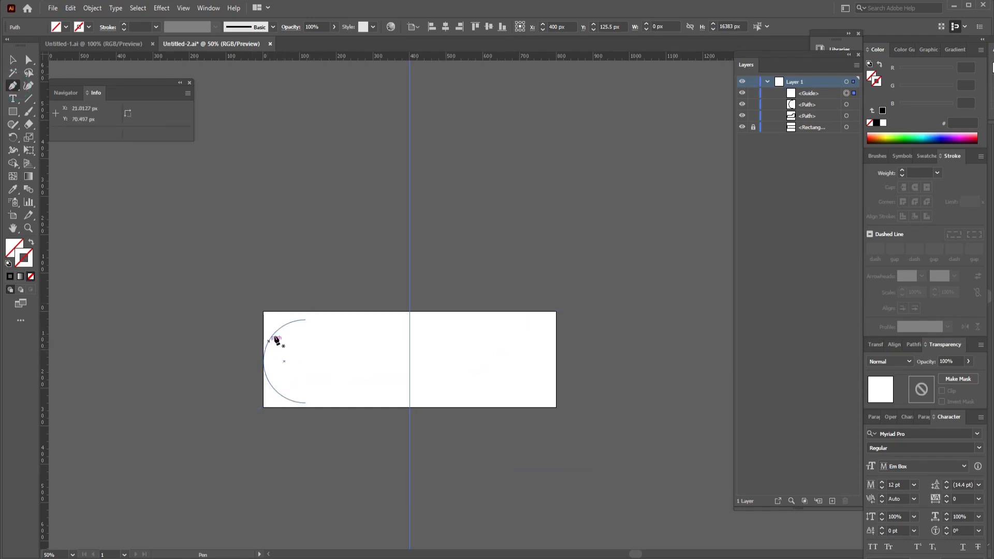
click(305, 321)
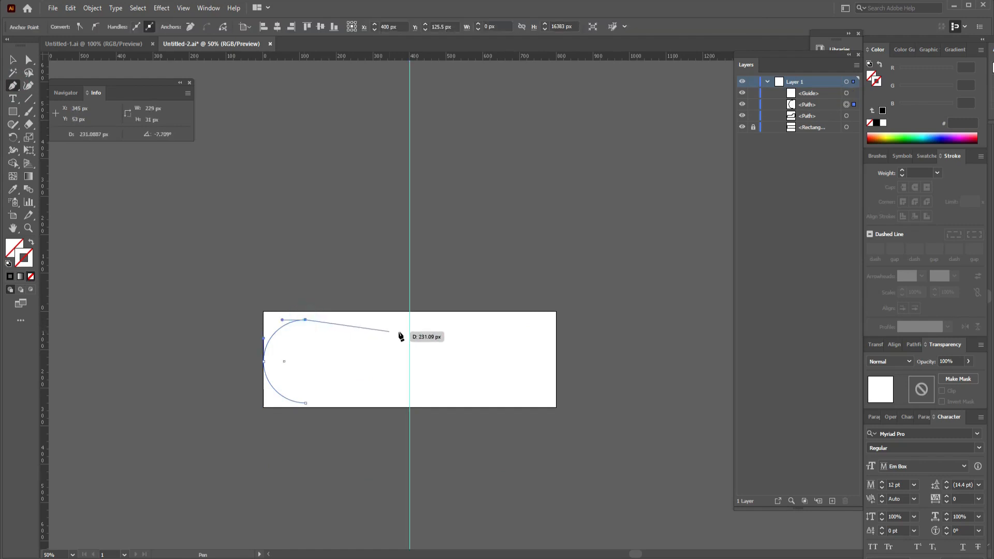
drag(410, 333, 436, 330)
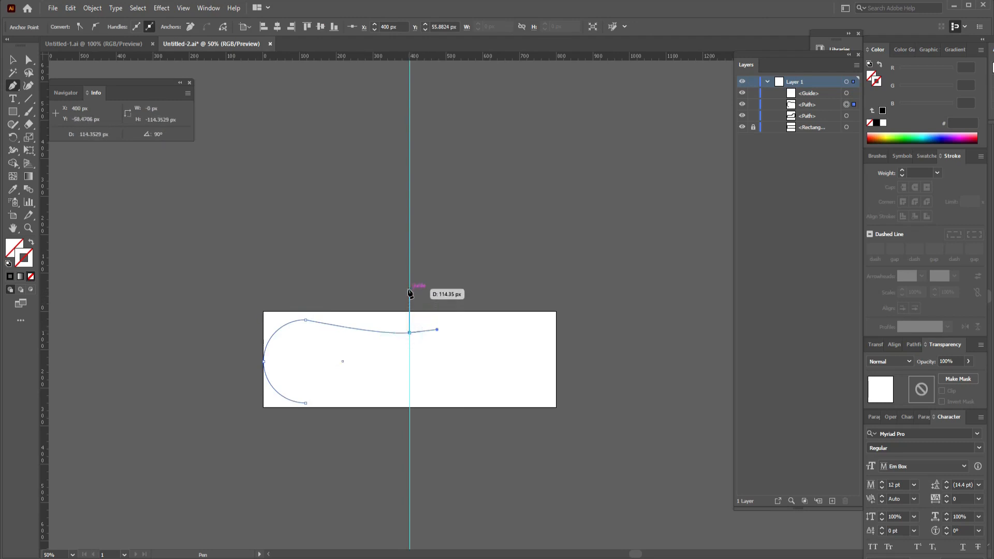
Close the half-circle path by running up the guide and around outside the artboard's top, left and bottom to the arc's lower end.
drag(409, 286, 218, 289)
click(217, 287)
click(225, 414)
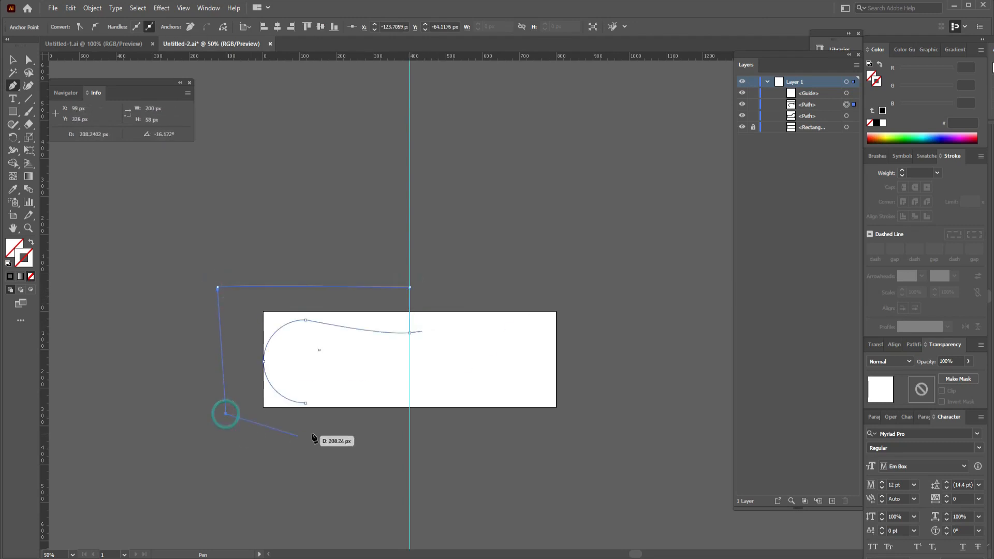
click(313, 434)
click(306, 404)
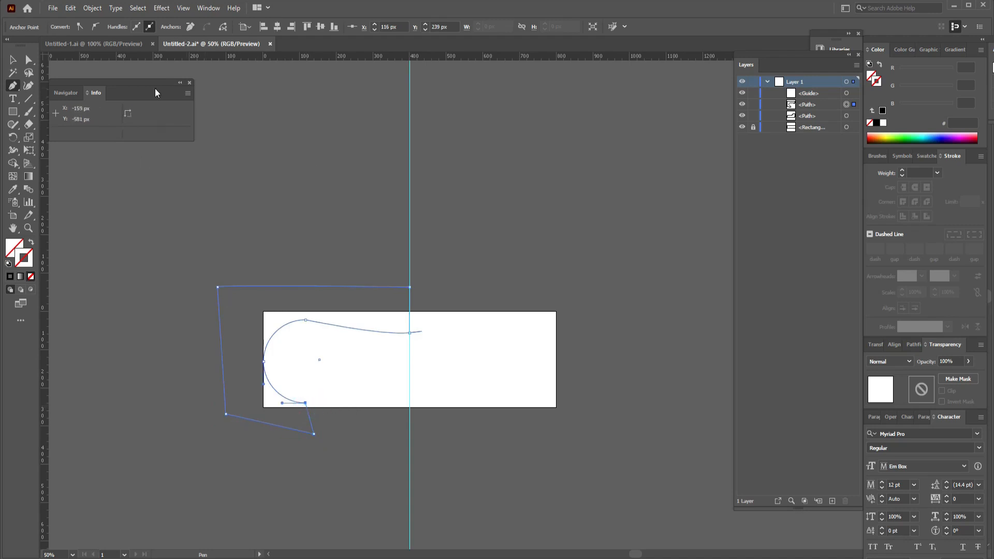
Nudge the half circle's leftmost anchor slightly inward from the artboard's left edge with the Direct Selection tool.
click(28, 60)
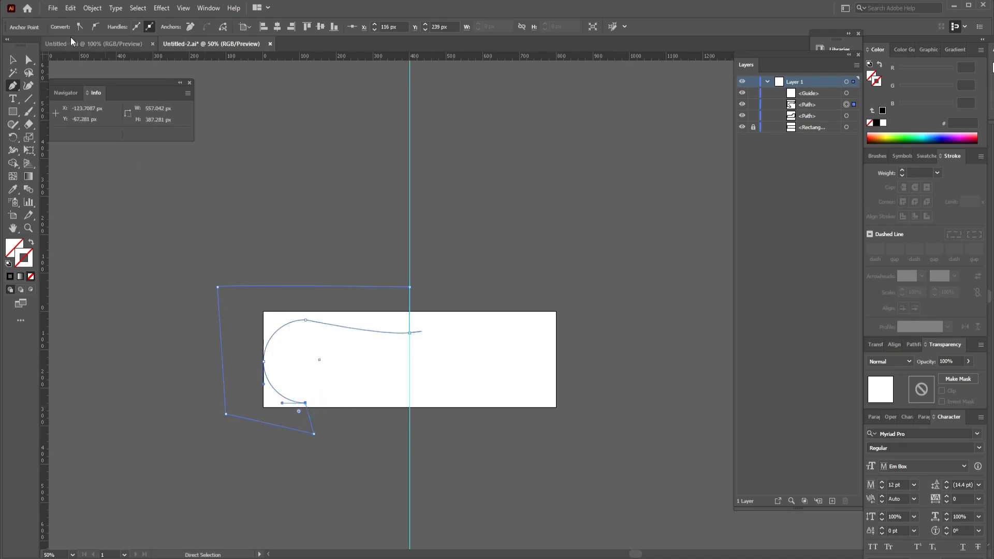
click(264, 363)
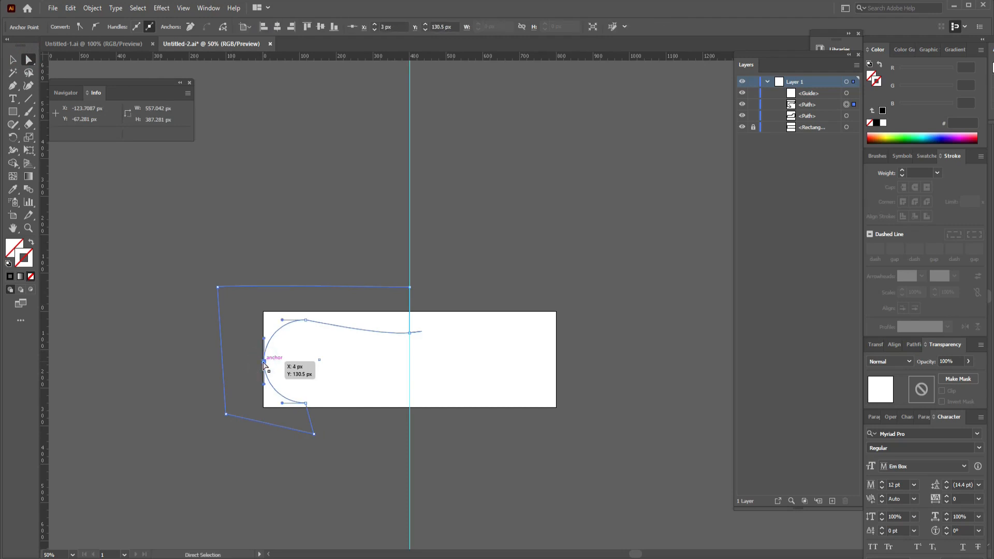
click(174, 331)
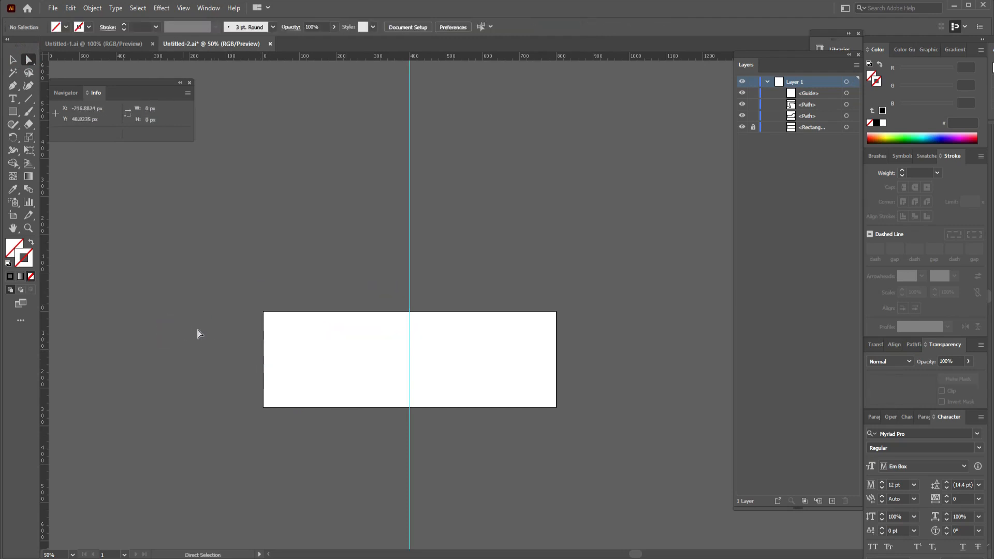
click(312, 321)
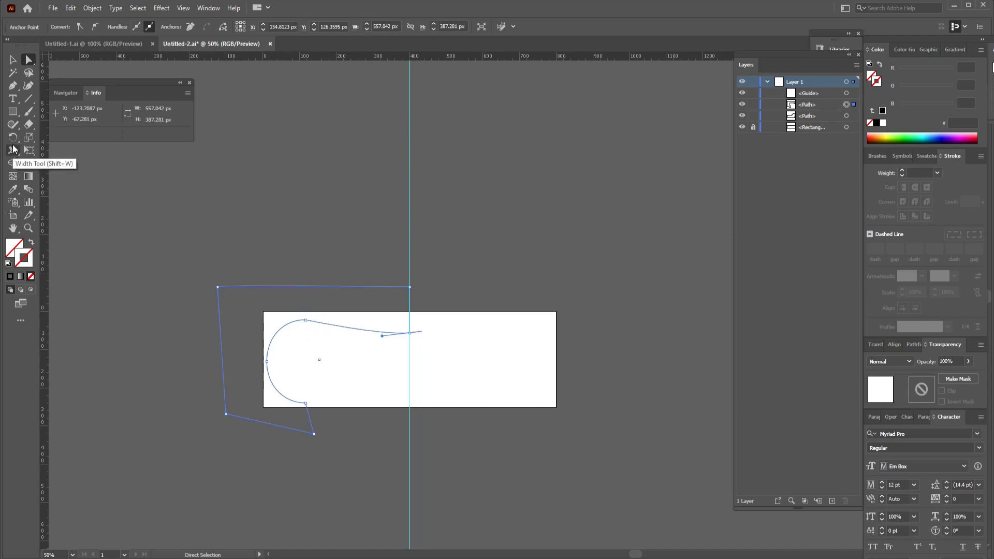
Reflect a copy of the closed curved shape across the vertical center guide at X 400 px.
drag(12, 138, 44, 151)
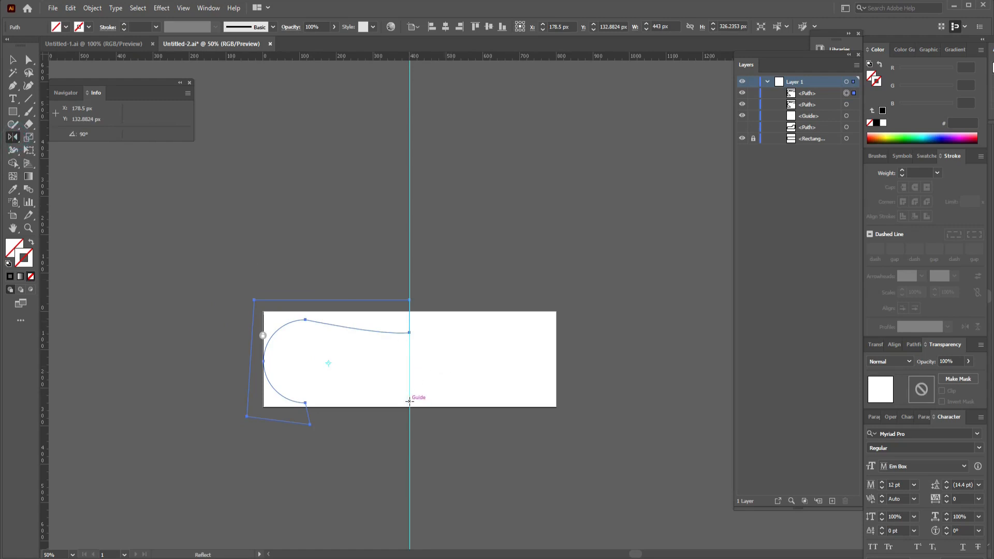
click(410, 340)
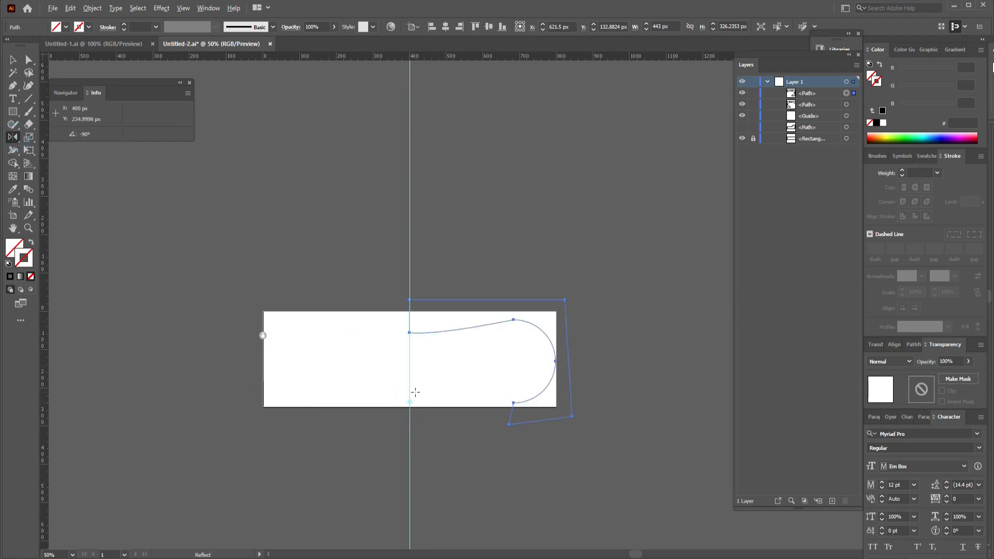
key(v)
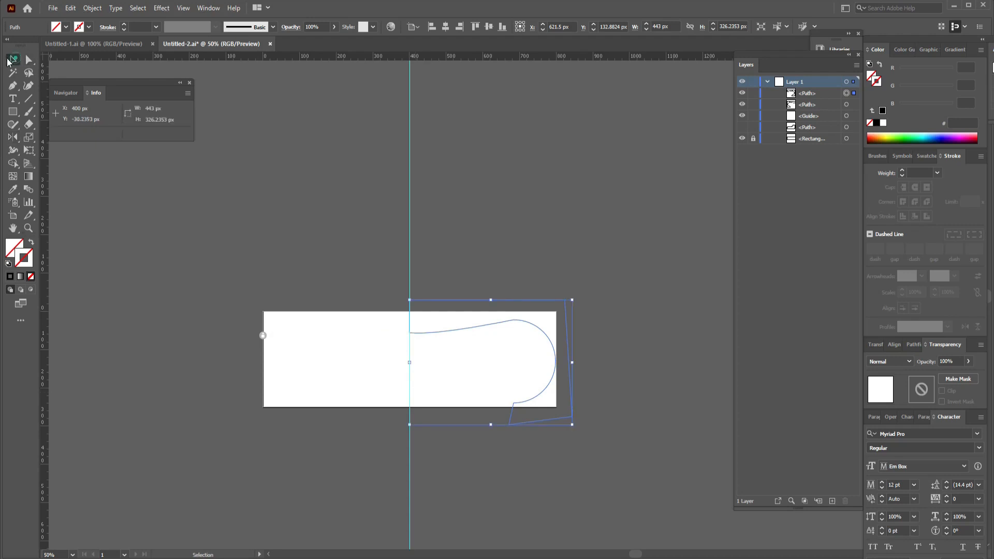
click(341, 294)
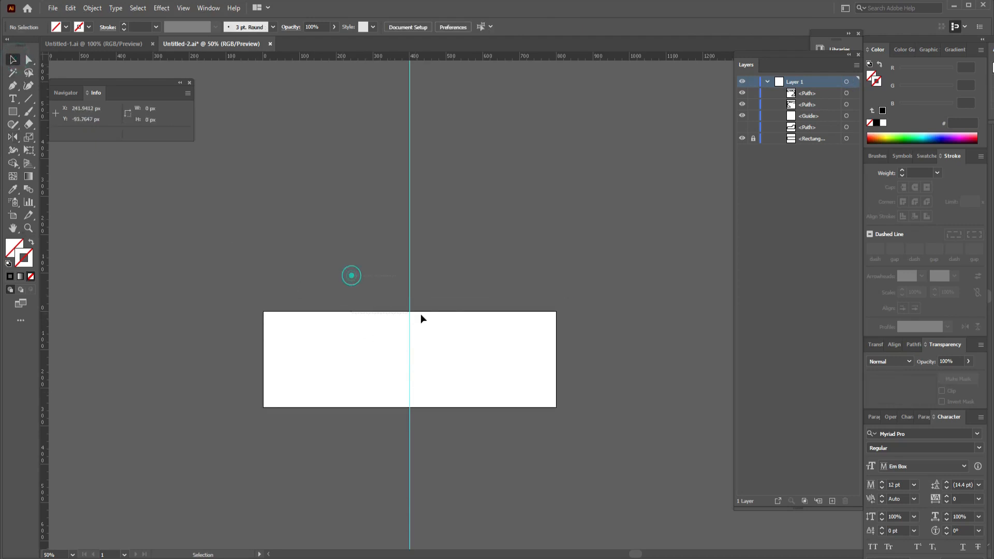
Unite the two mirrored halves into a single shape with Pathfinder and deselect it.
key(ctrl+a)
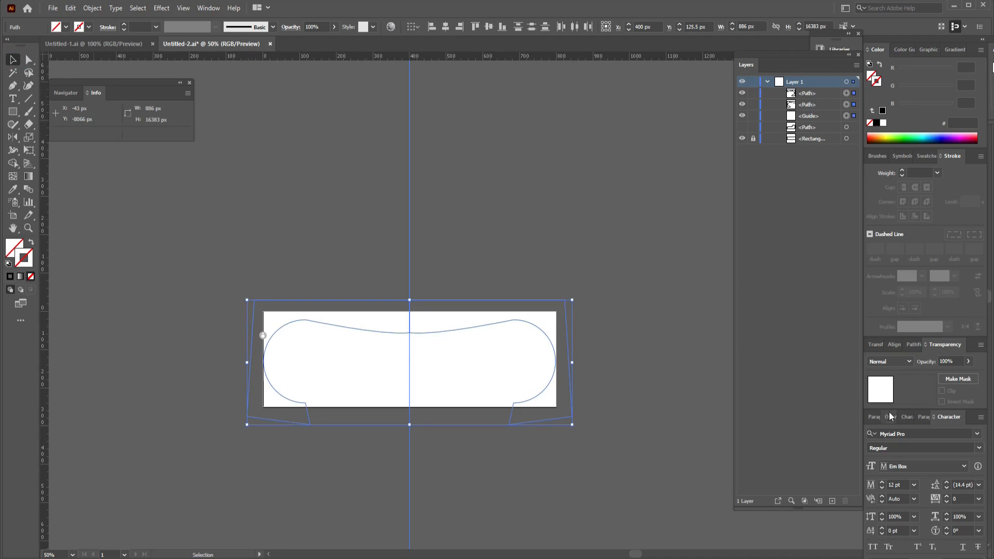
click(878, 345)
click(928, 346)
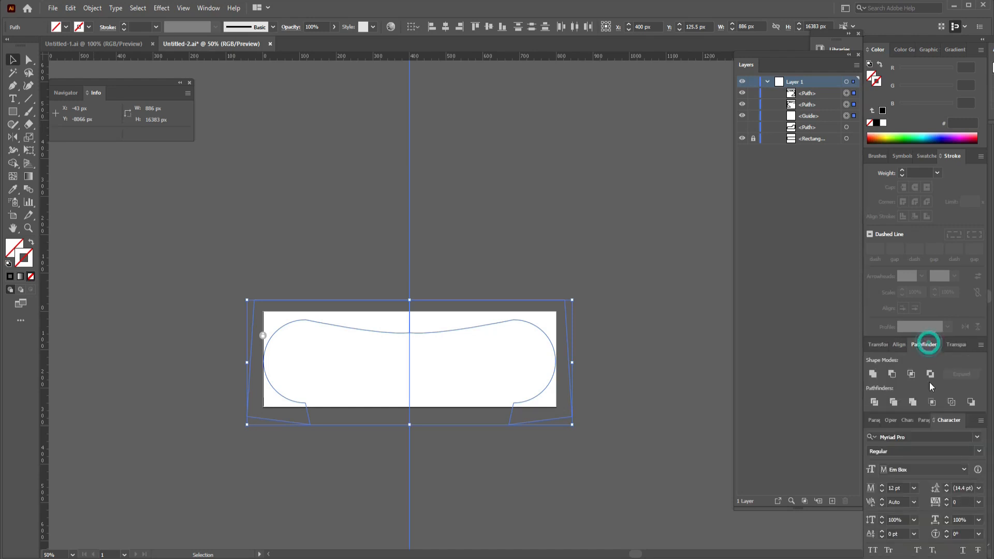
click(873, 373)
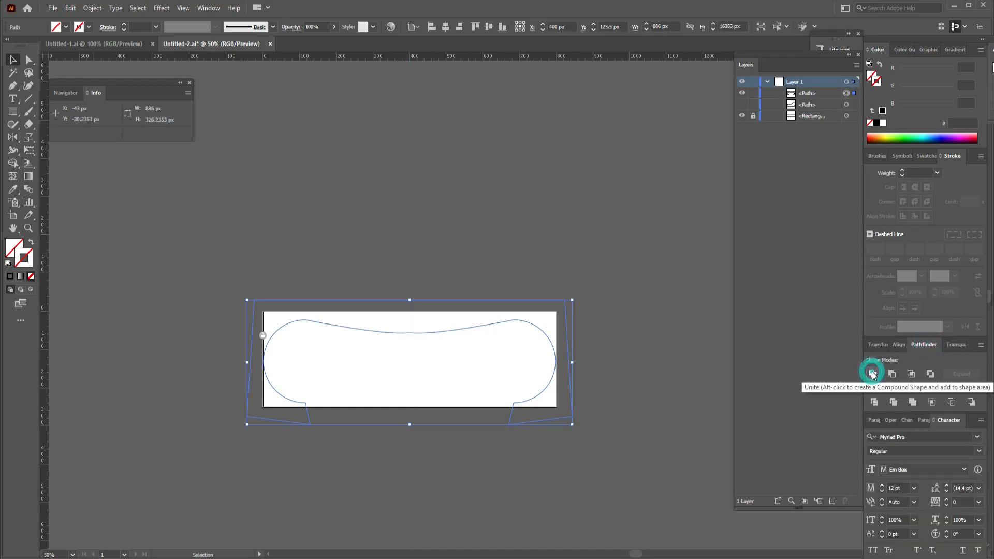
click(458, 206)
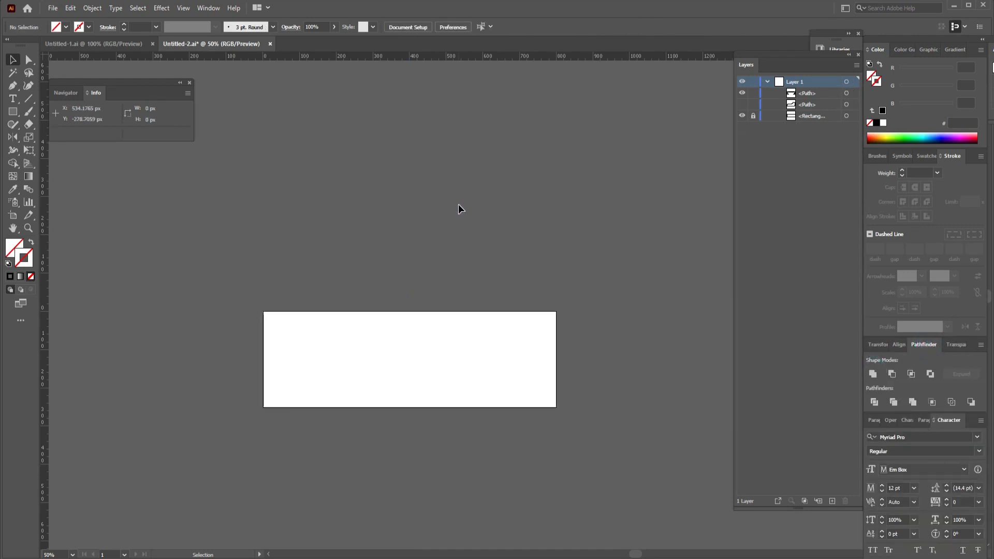
Draw a stepped wavy curve with the Pen tool from the artboard's top edge at about X 664 px to about X 373, Y 198 px.
key(p)
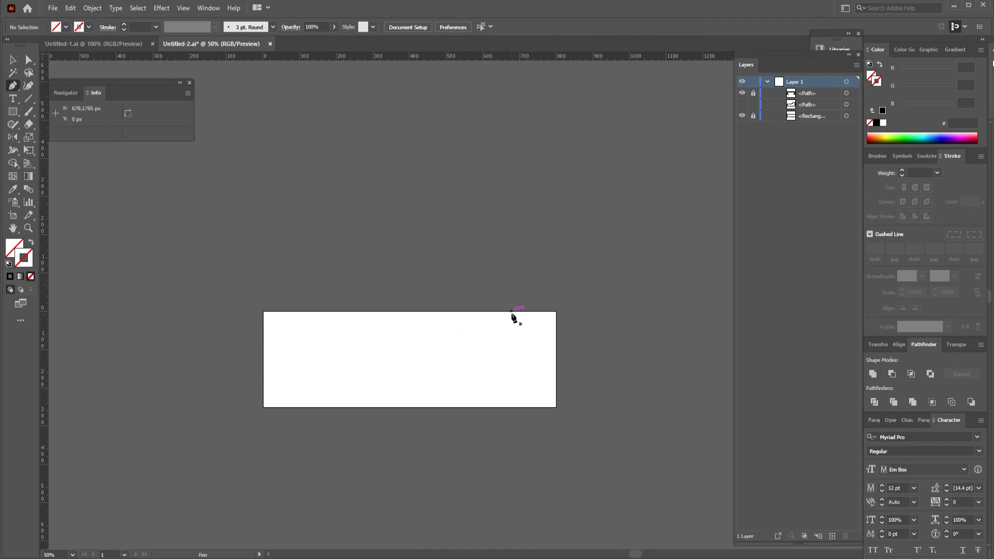
click(505, 311)
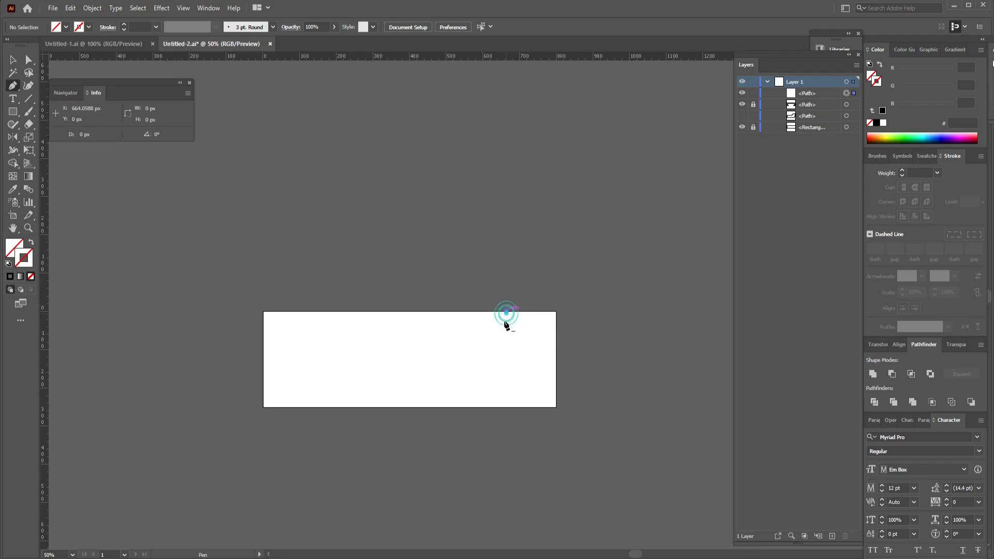
click(492, 343)
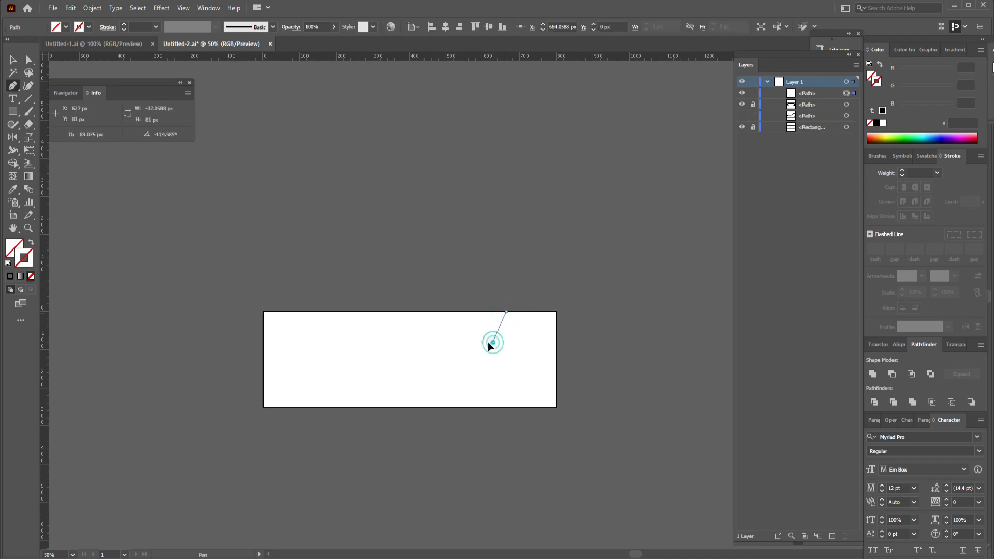
drag(466, 359, 461, 370)
click(466, 360)
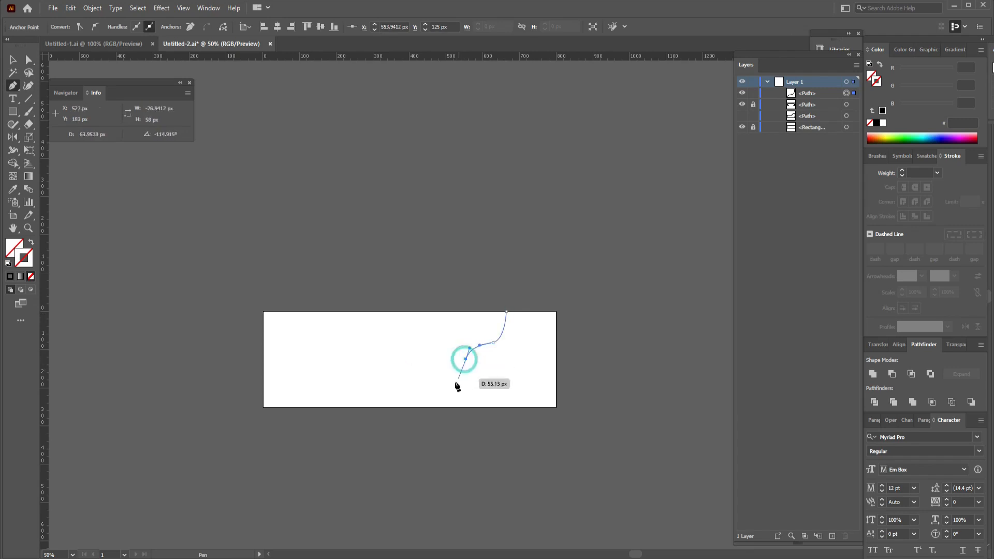
drag(439, 372, 412, 374)
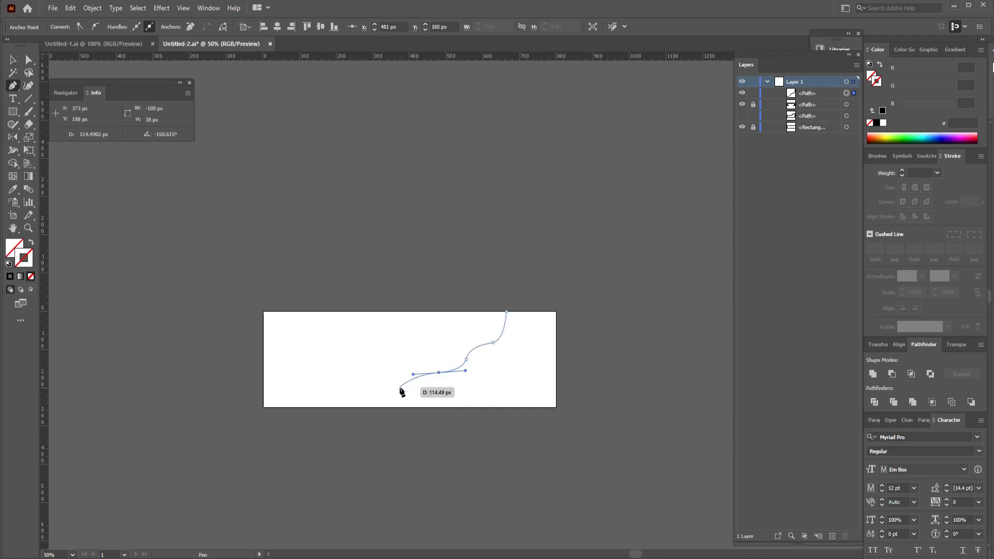
click(401, 388)
Close the wavy path around outside the artboard's bottom, right and top edges back to its starting anchor, and deselect it.
click(396, 437)
click(608, 451)
click(623, 342)
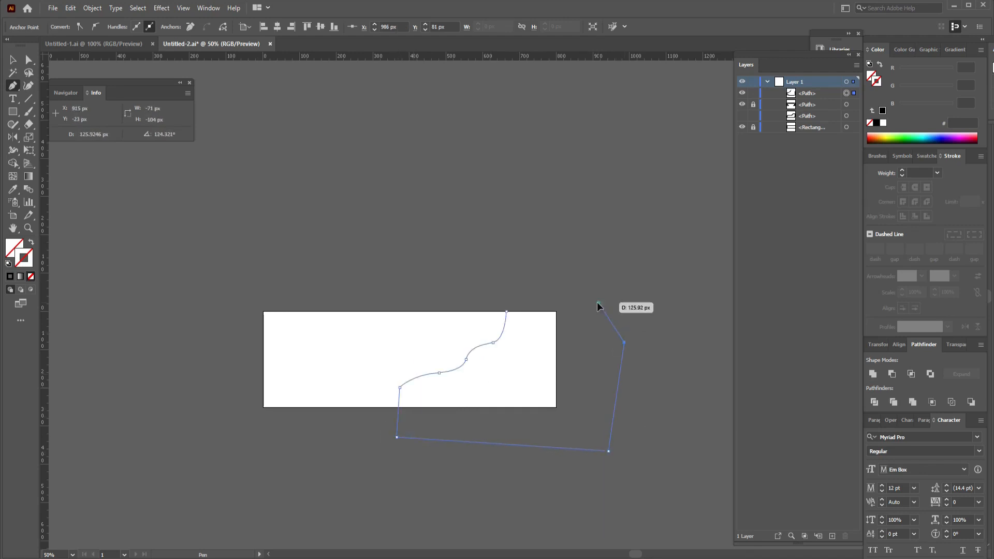
click(598, 302)
click(524, 300)
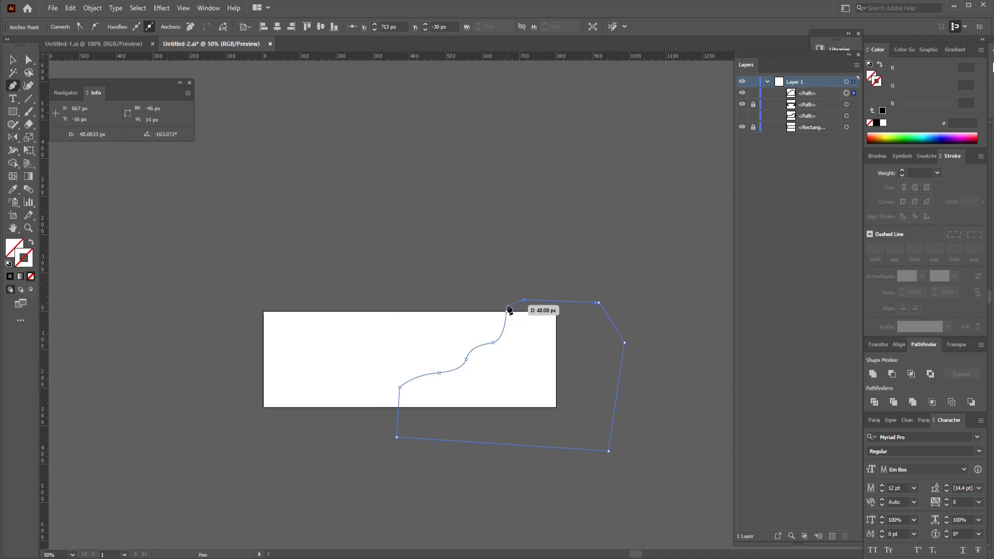
click(507, 305)
click(506, 311)
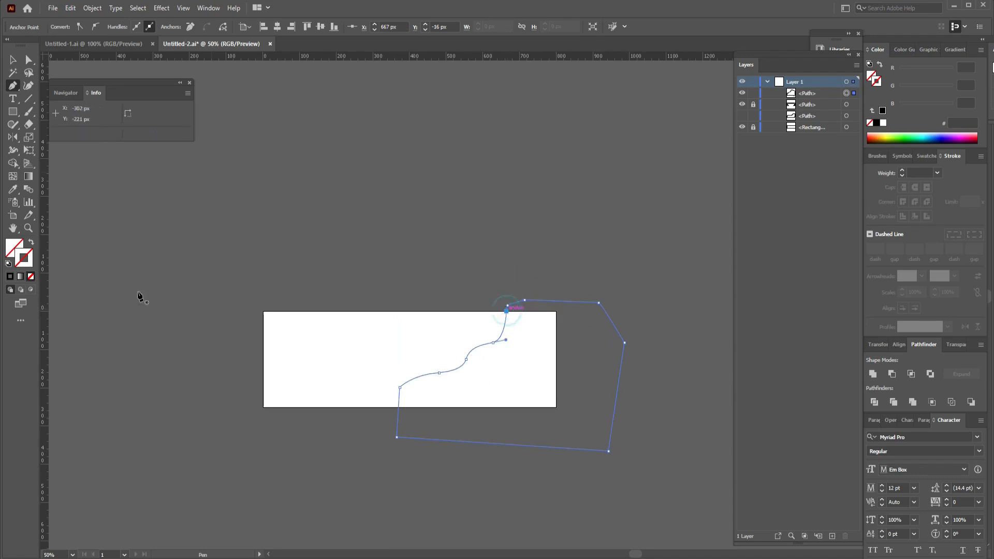
key(v)
click(337, 161)
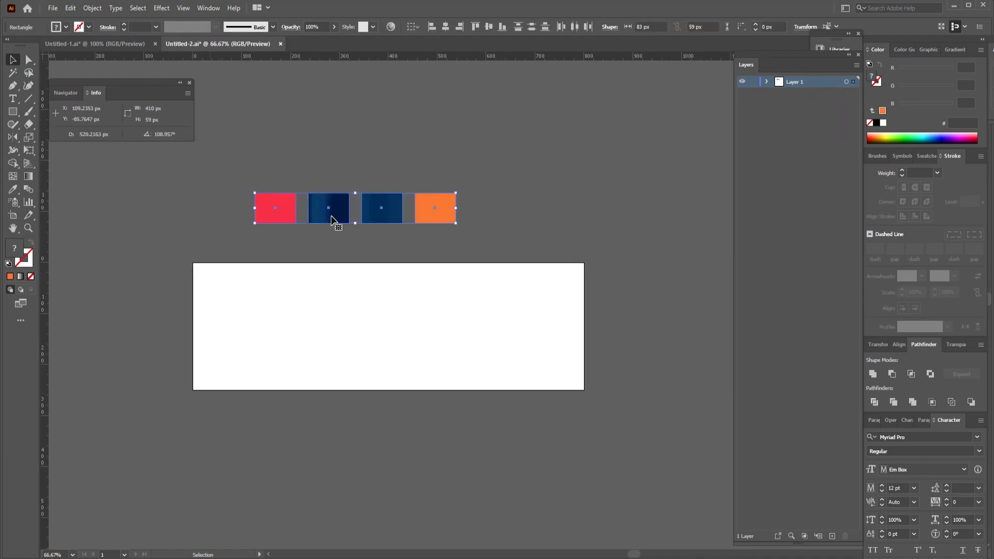
click(330, 126)
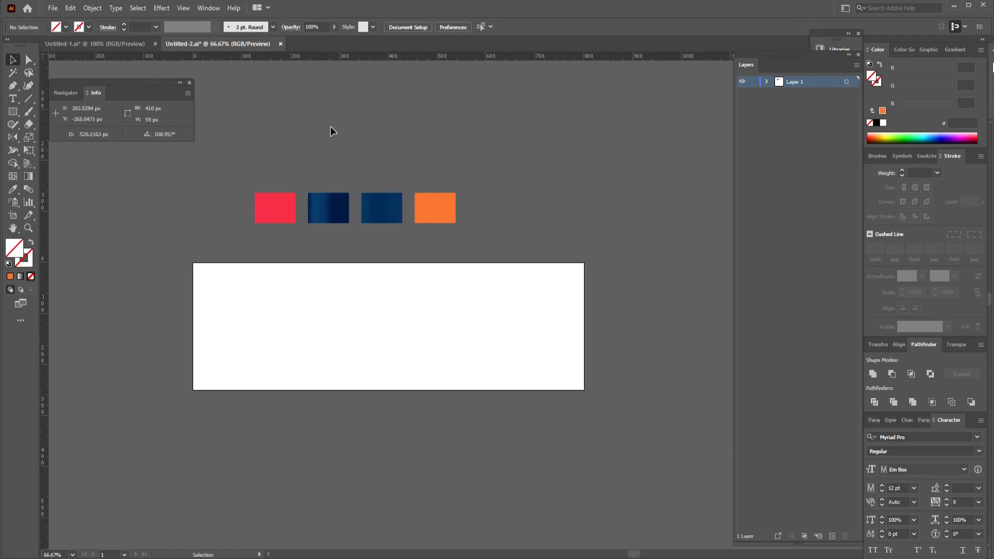
Fill the wavy frame shape along the artboard's top and right with the orange swatch's color using the Eyedropper.
click(315, 274)
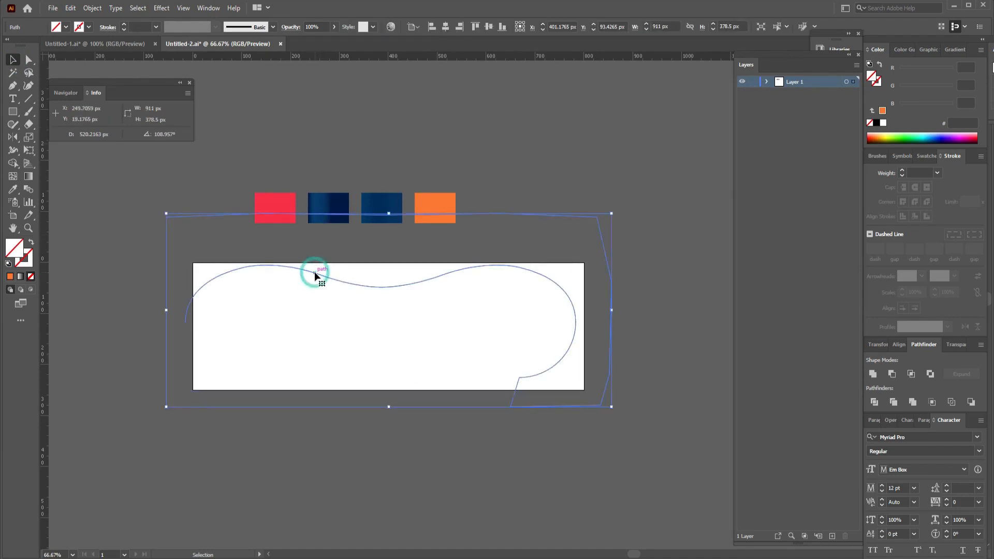
key(i)
click(437, 202)
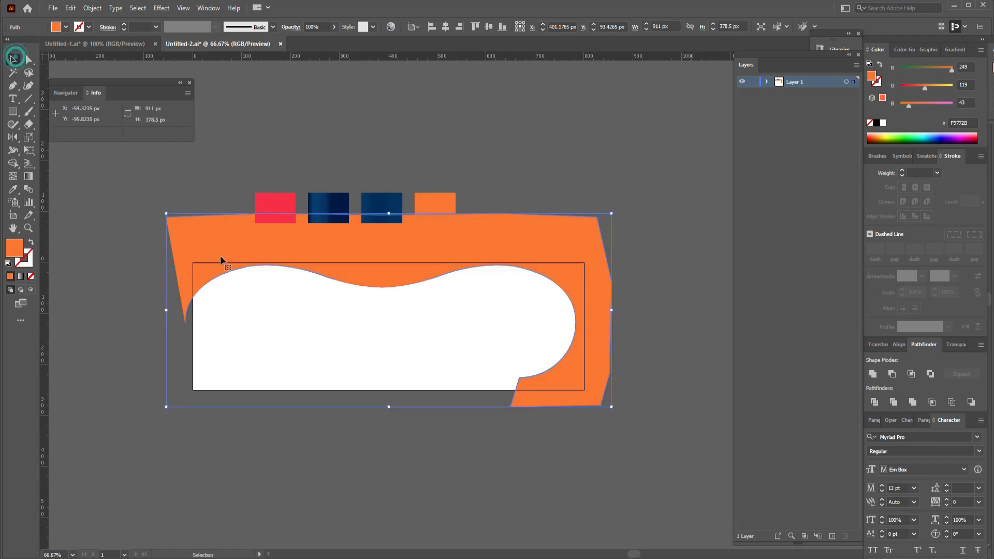
click(13, 60)
click(296, 298)
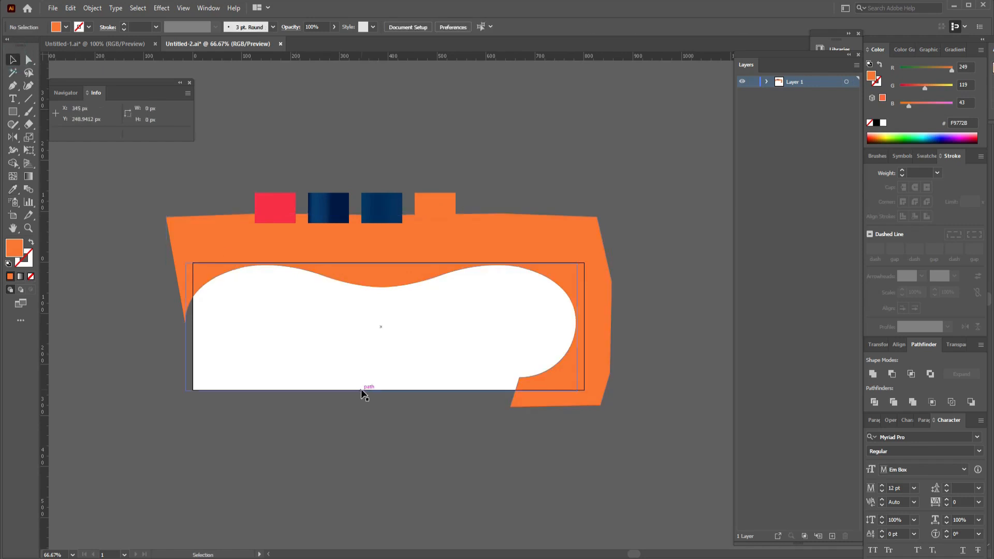
Select the wavy path extending below the artboard and hide the orange shape in Layer 1's contents.
click(361, 389)
click(367, 383)
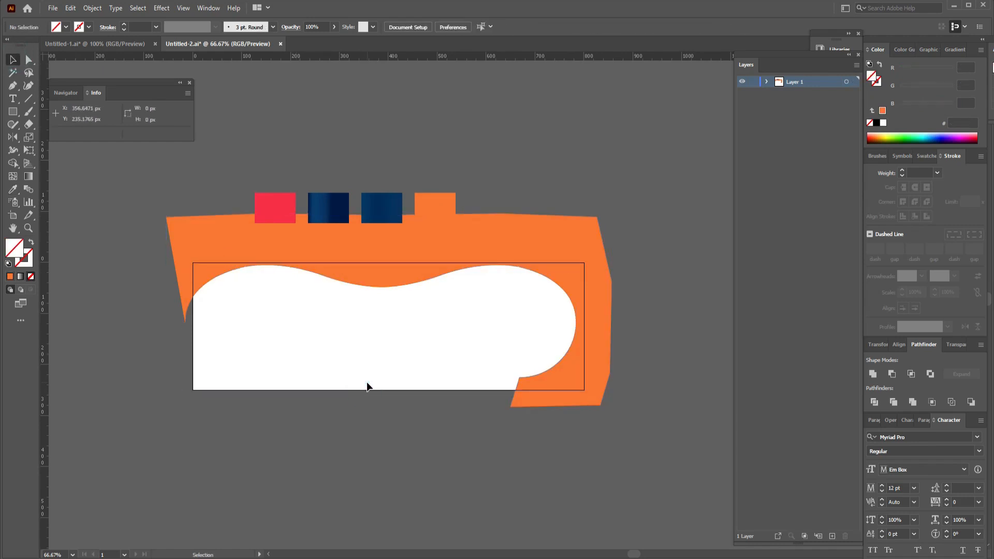
drag(381, 420, 360, 380)
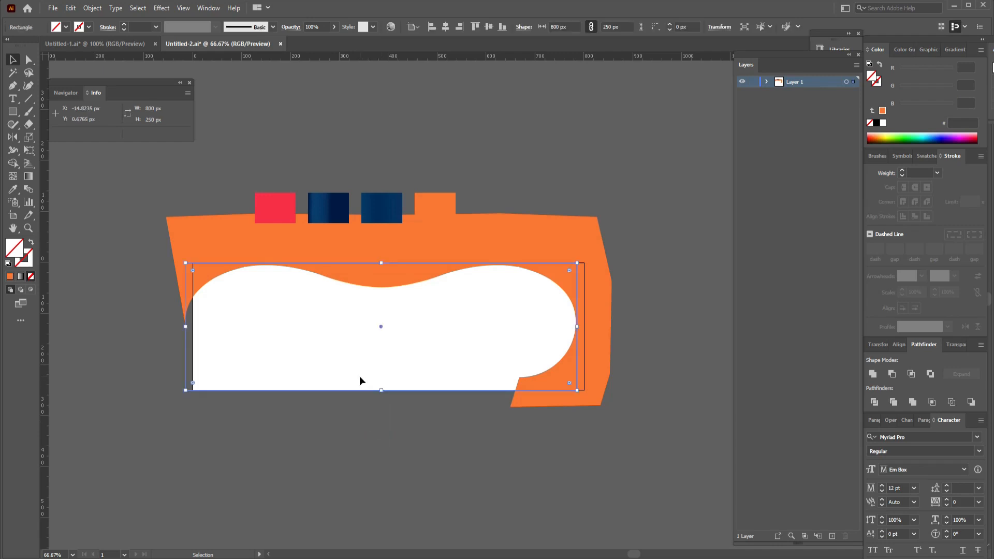
click(370, 435)
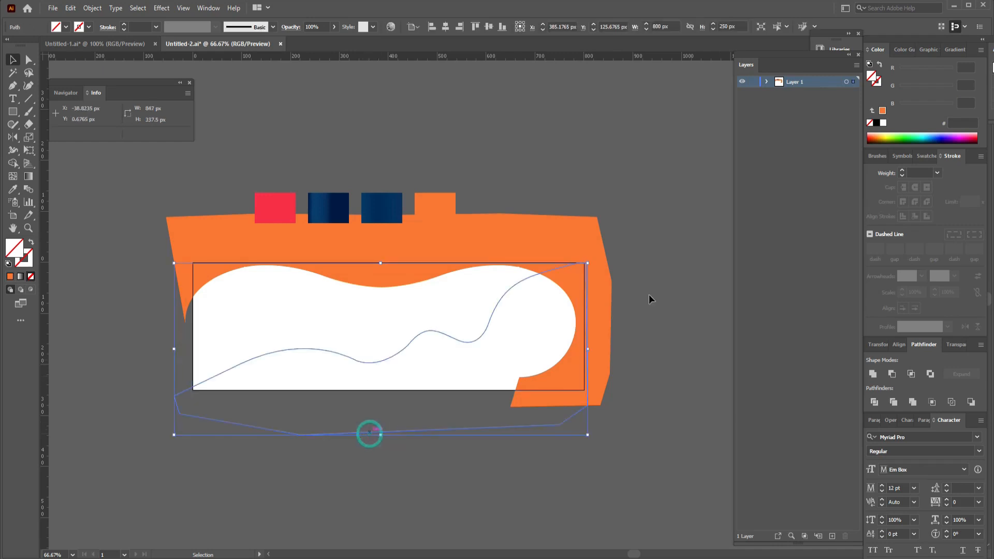
click(767, 82)
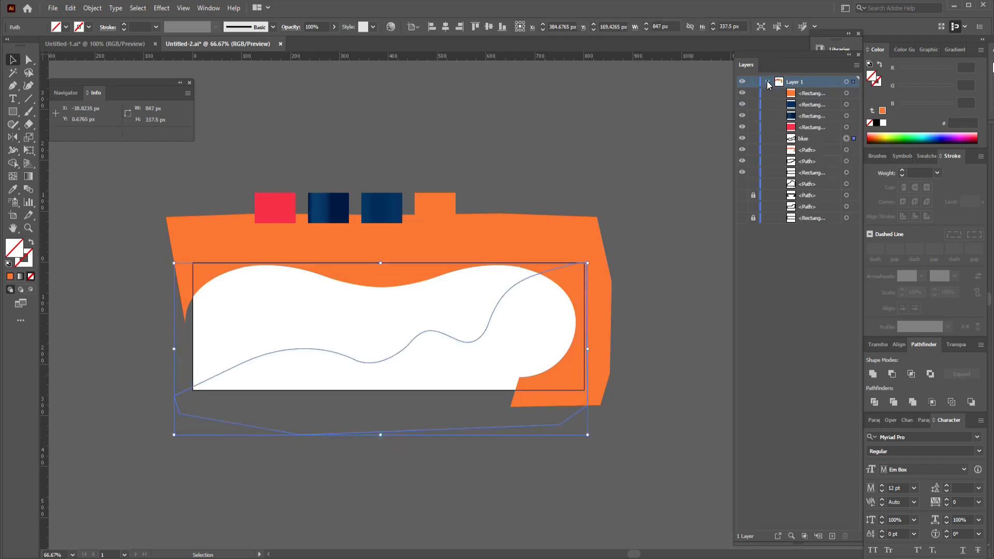
click(742, 150)
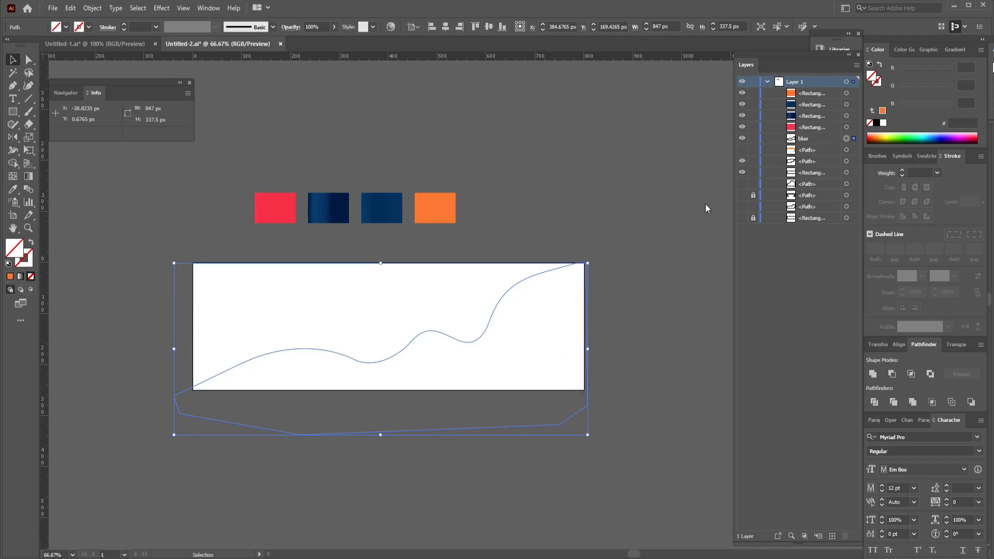
Fill the wavy path named blue with the red swatch's color using the Eyedropper, and hide it in Layer 1.
click(499, 300)
key(i)
click(286, 205)
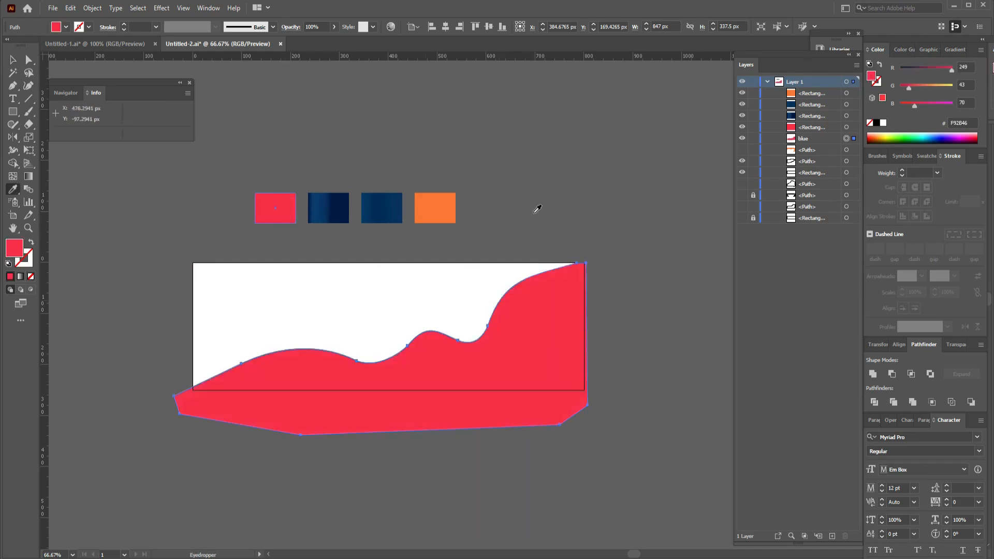
click(742, 150)
click(741, 150)
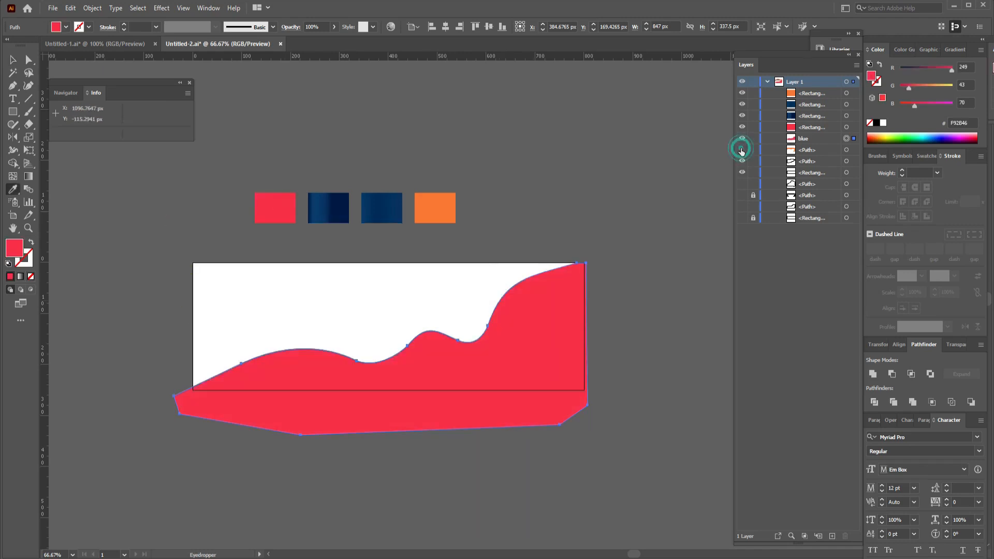
click(742, 139)
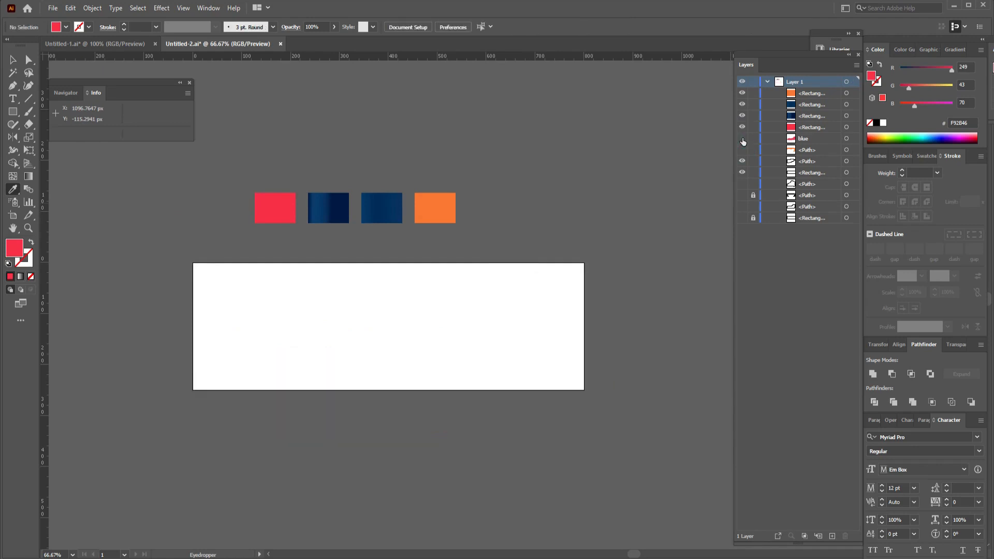
Select the unfilled 800 × 250 px background rectangle and nudge it right until its edges line up with the artboard.
key(v)
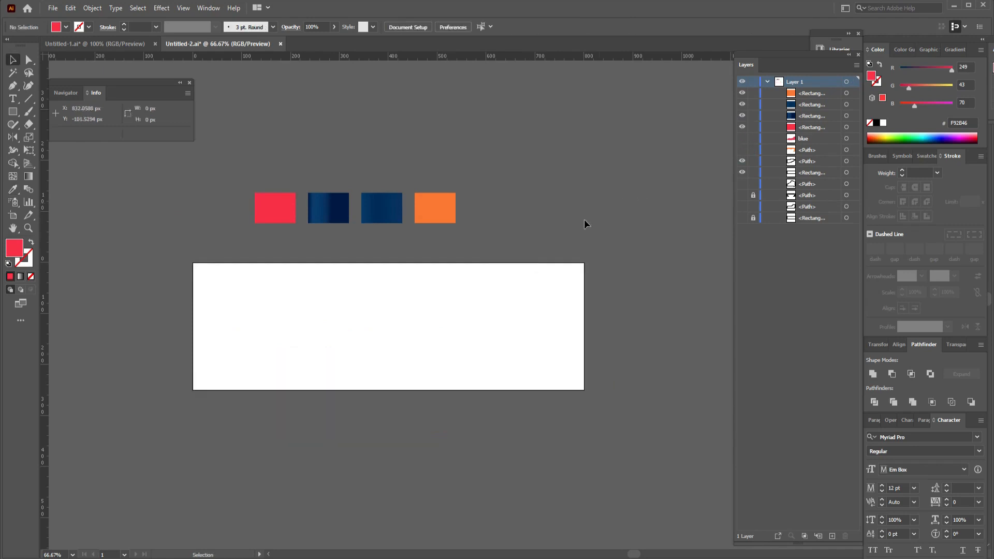
click(184, 317)
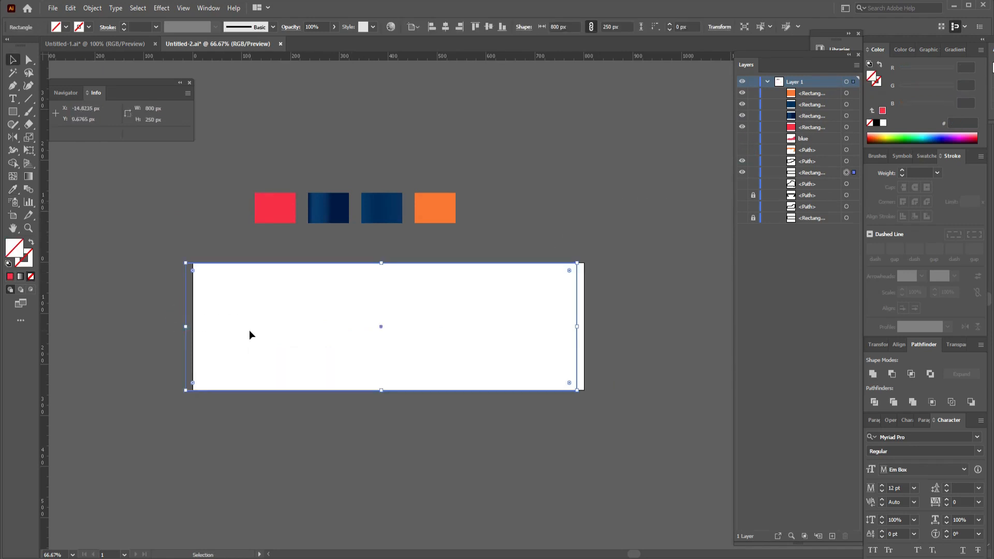
click(743, 172)
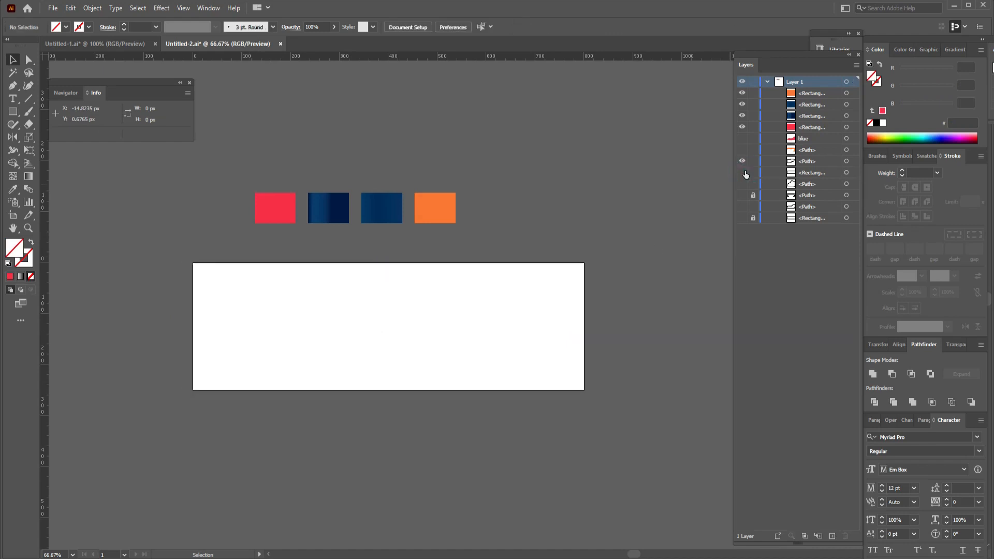
click(846, 172)
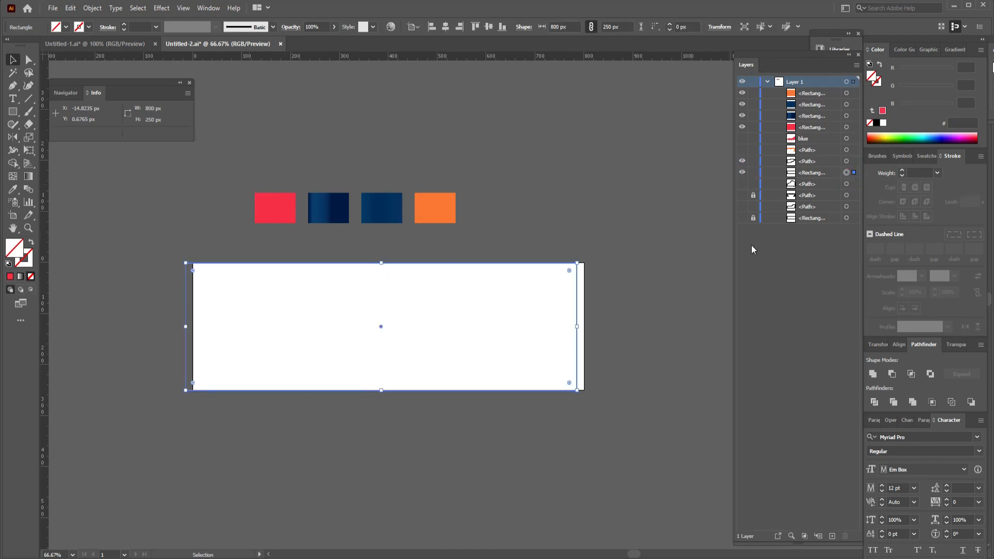
key(Right)
key(Right)
key(Right)
key(Right)
key(Right)
key(Right)
key(Right)
key(Right)
key(Right)
key(Right)
key(Right)
key(Right)
key(Right)
key(Right)
key(Right)
key(Right)
key(Right)
key(Right)
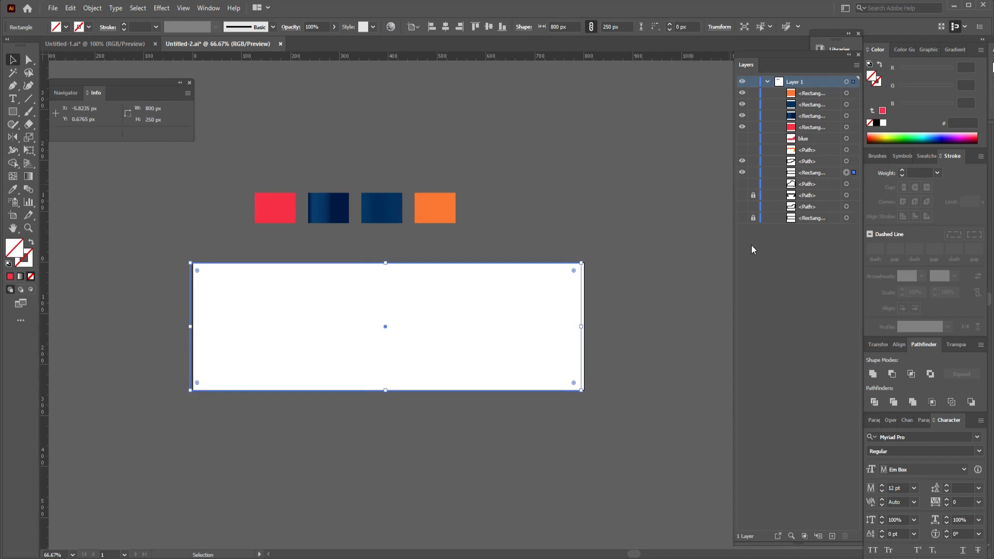
key(Right)
key(Right)
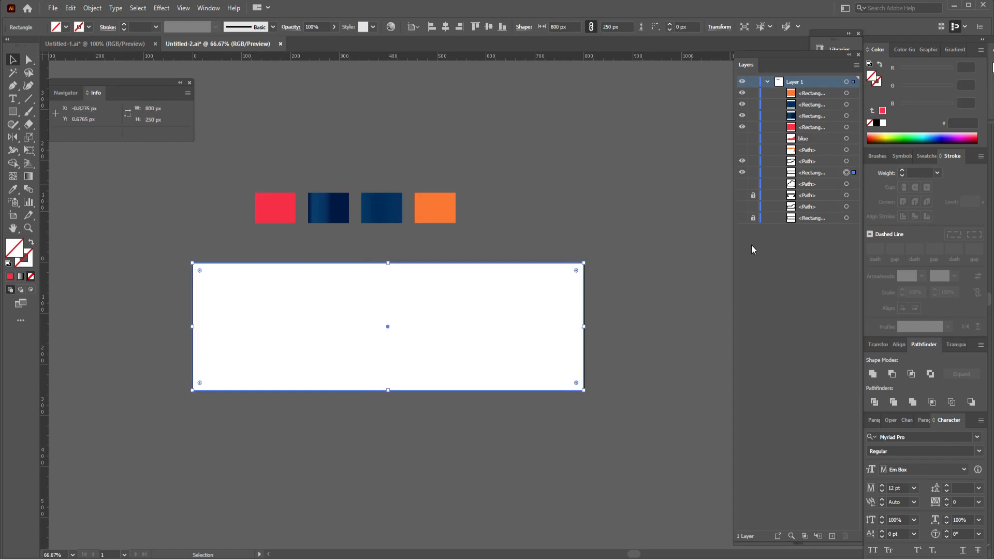
Fill the background rectangle with the gradient of the medium-blue swatch beside the orange one using the Eyedropper.
click(753, 195)
key(i)
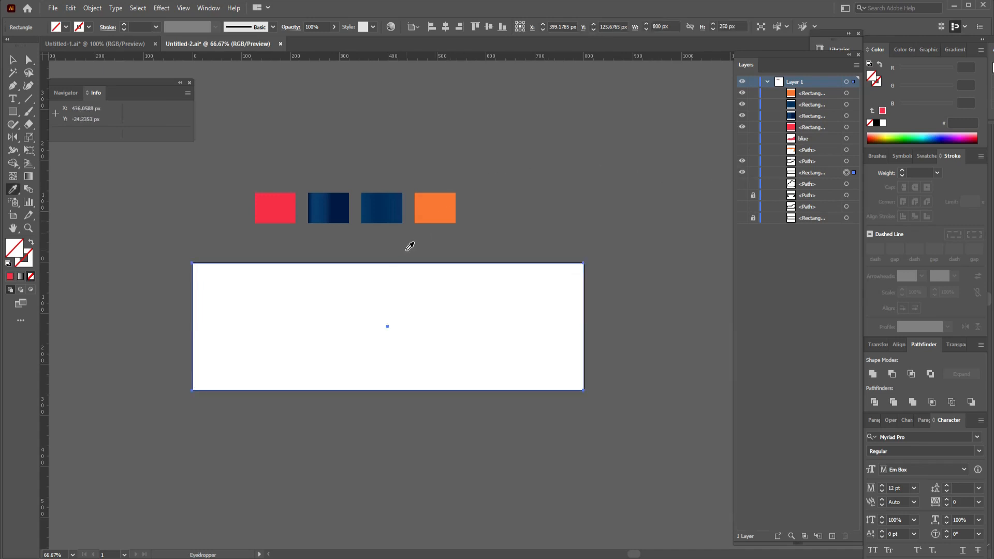
click(388, 209)
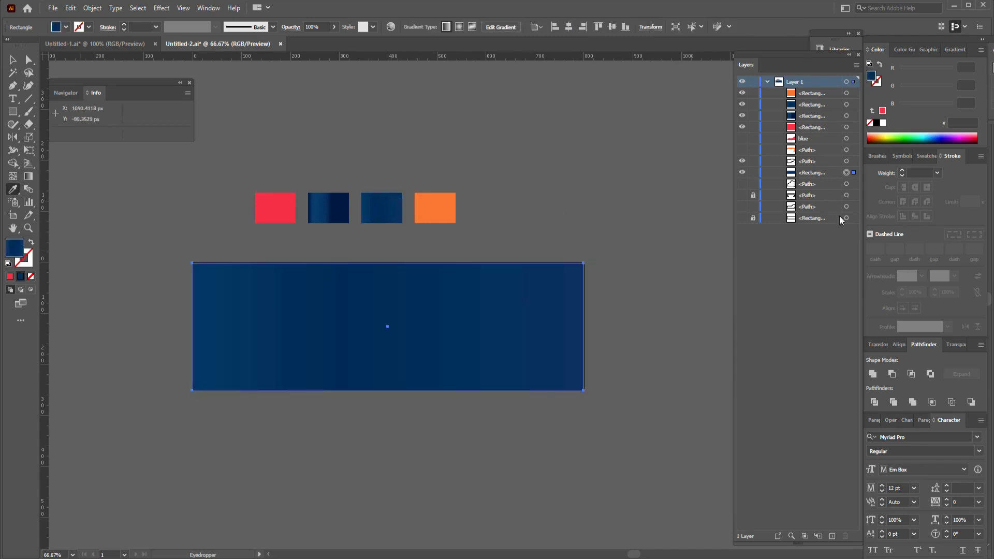
Hide the blue rectangle, show the curved path below it in Layer 1, and fill that path from the dark navy gradient swatch.
click(856, 181)
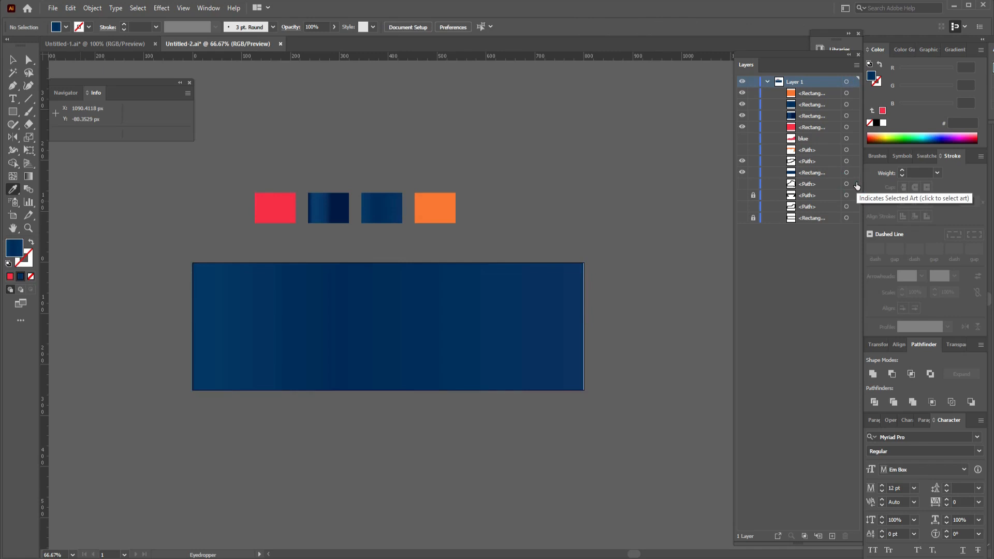
click(342, 210)
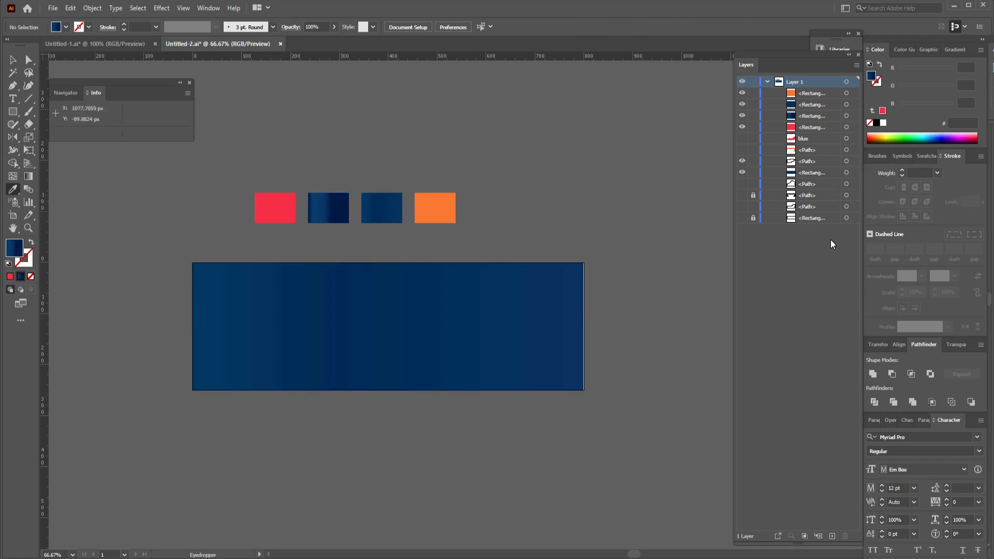
click(854, 185)
click(741, 184)
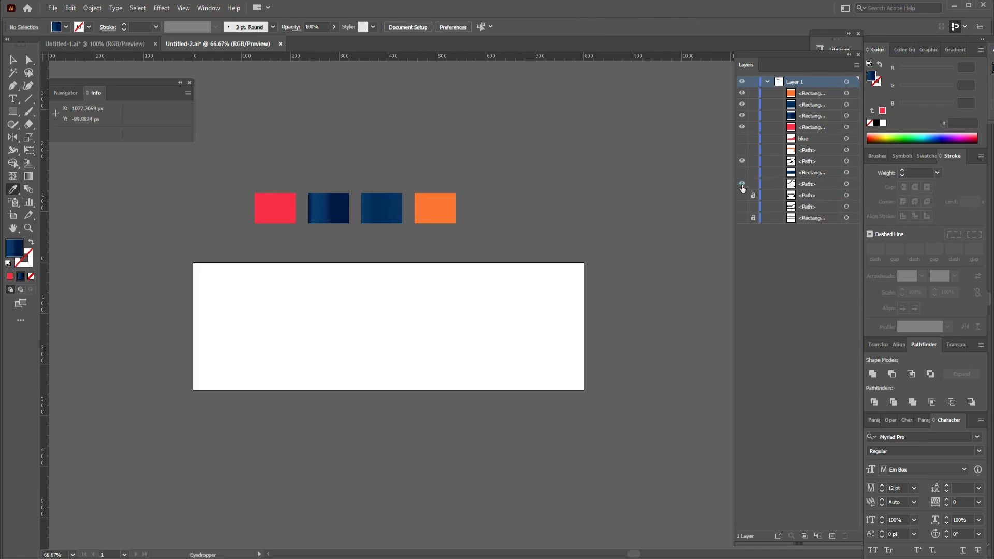
click(854, 184)
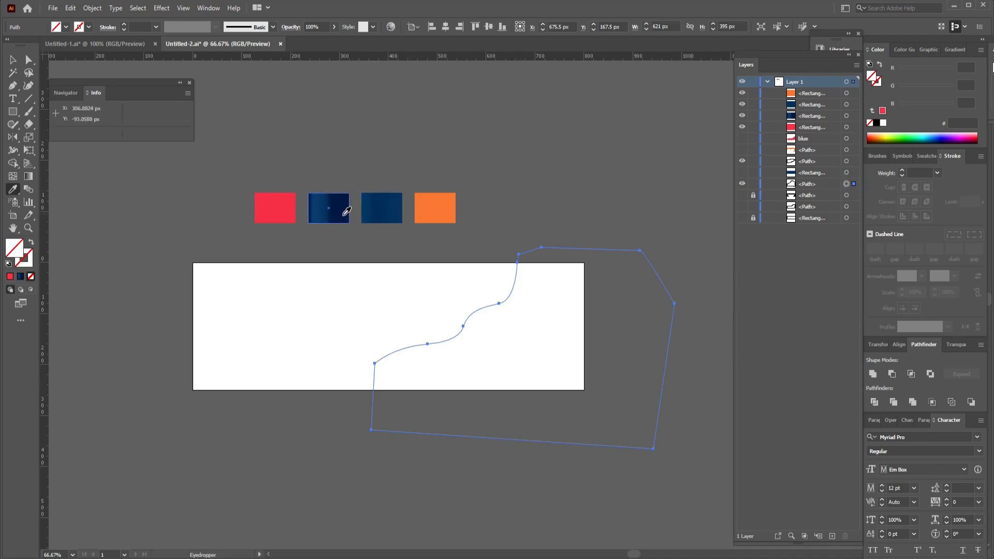
click(339, 210)
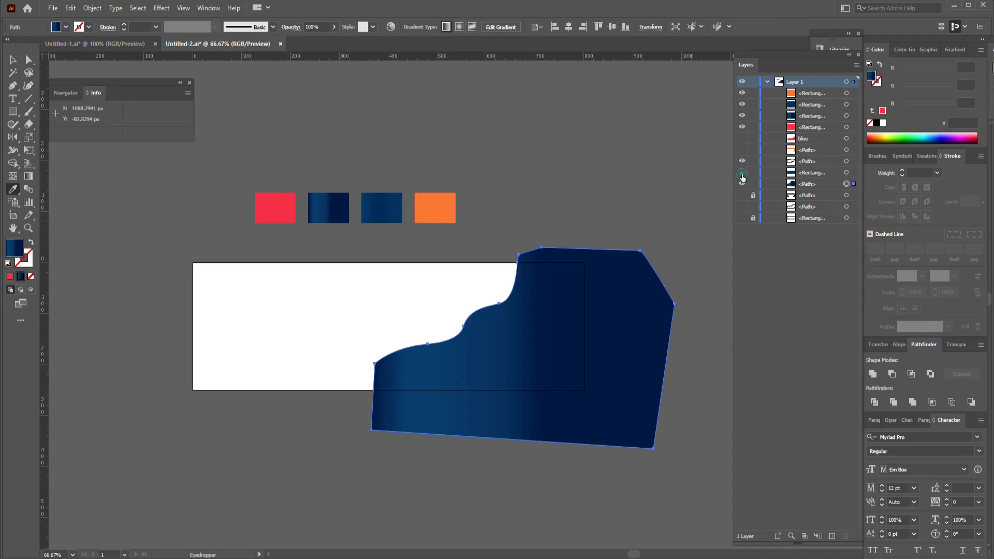
Show the blue background rectangle, the orange path and the red path named blue again in Layer 1.
click(742, 172)
click(742, 149)
click(742, 138)
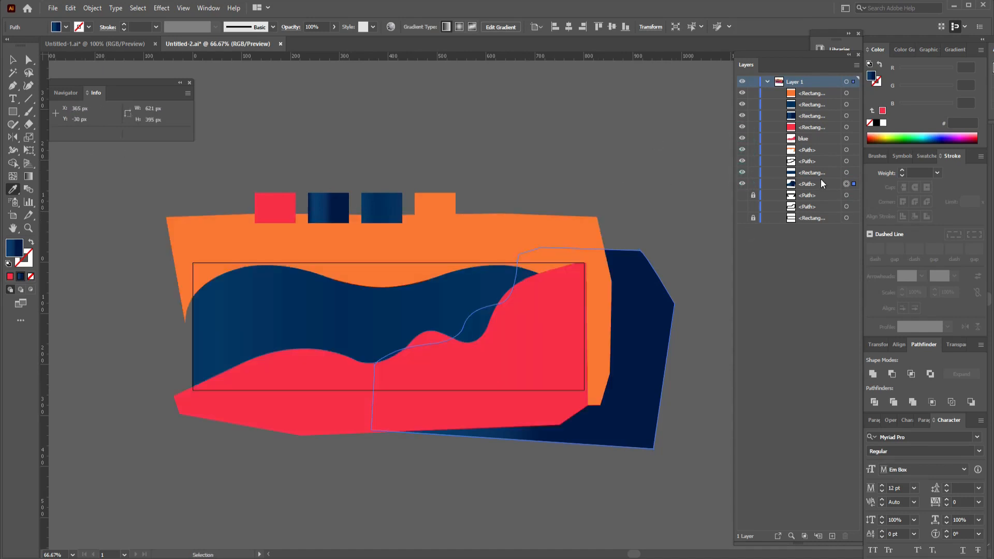
Move the navy path directly above the blue rectangle in Layer 1's stacking order, deselect it, and save the document.
drag(821, 184, 816, 169)
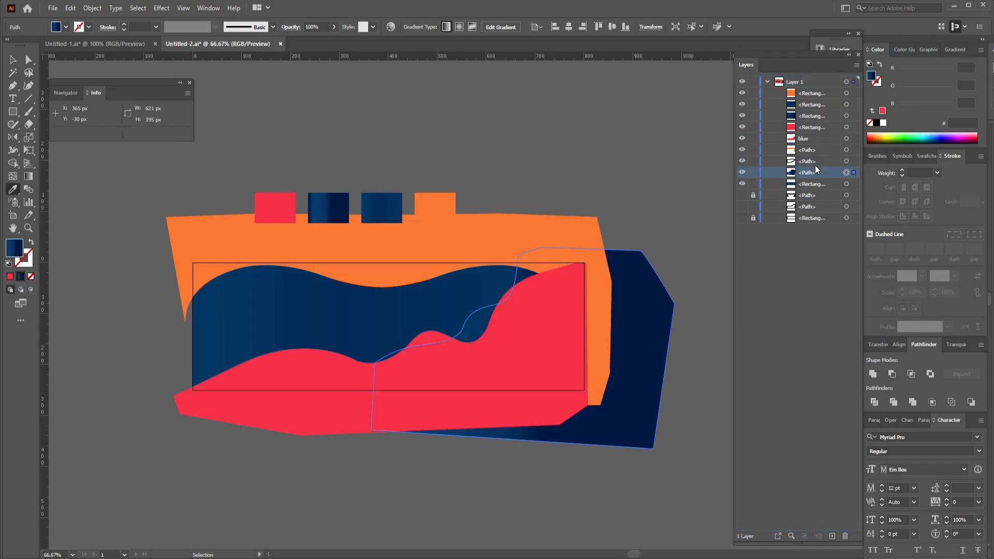
click(13, 60)
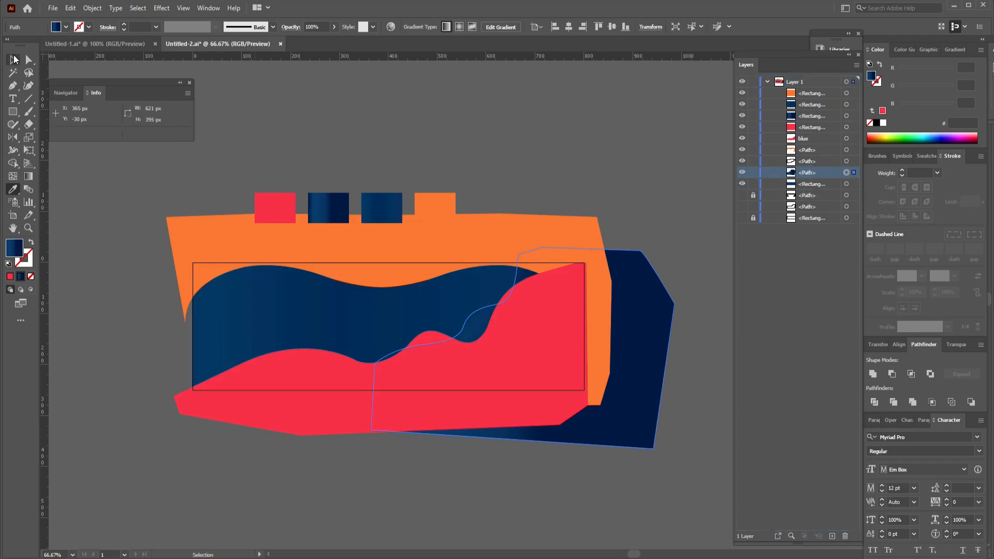
click(317, 121)
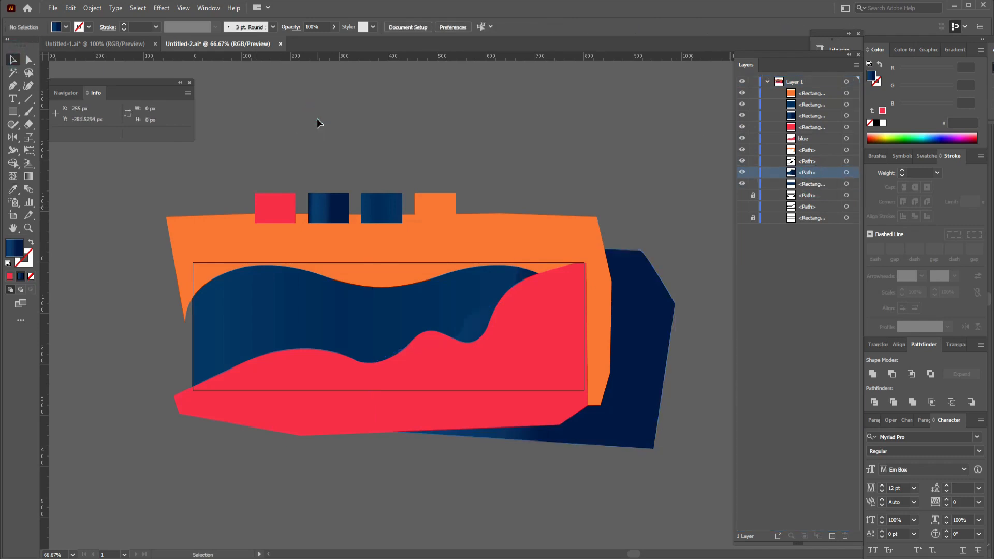
key(ctrl+s)
Select the four color swatches and move them straight up, clear of the orange shape.
click(10, 61)
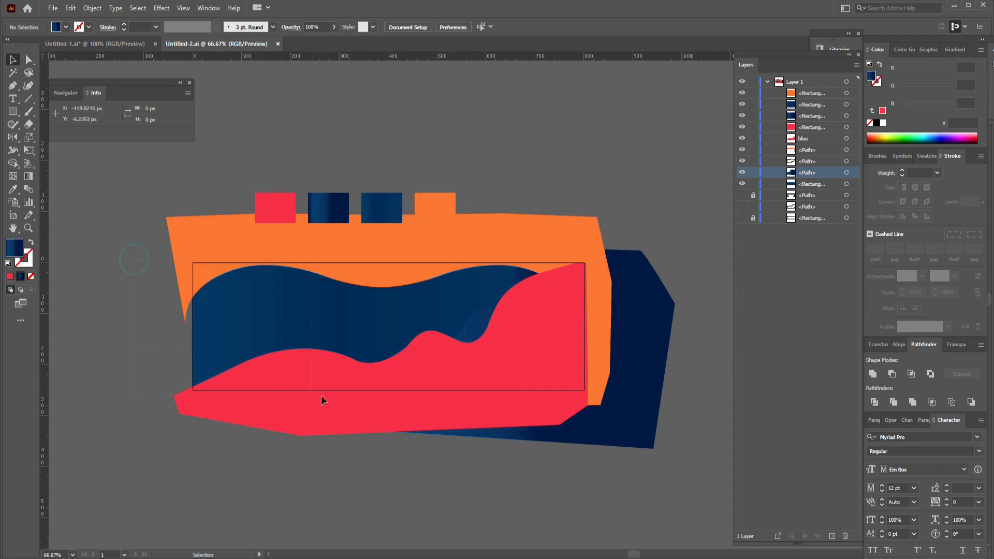
click(651, 440)
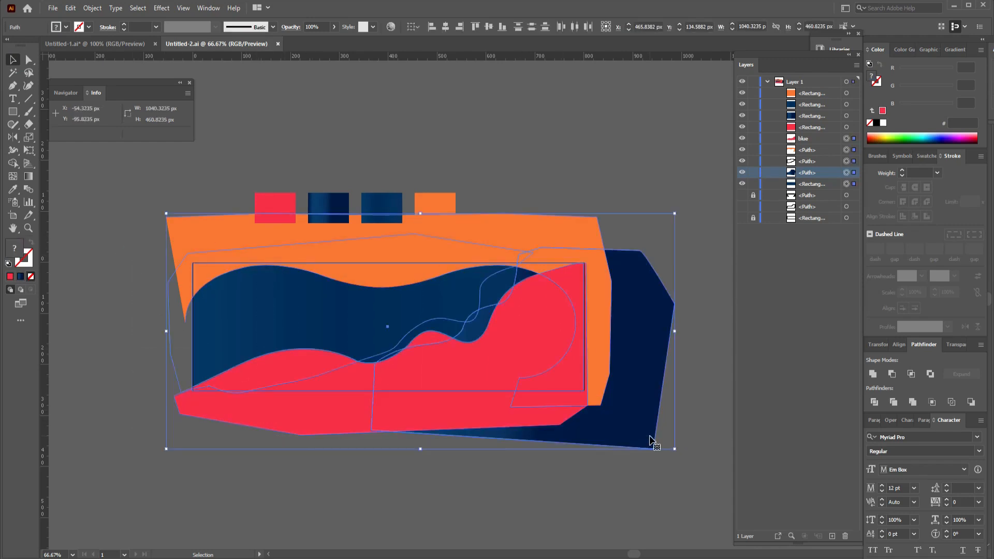
click(438, 207)
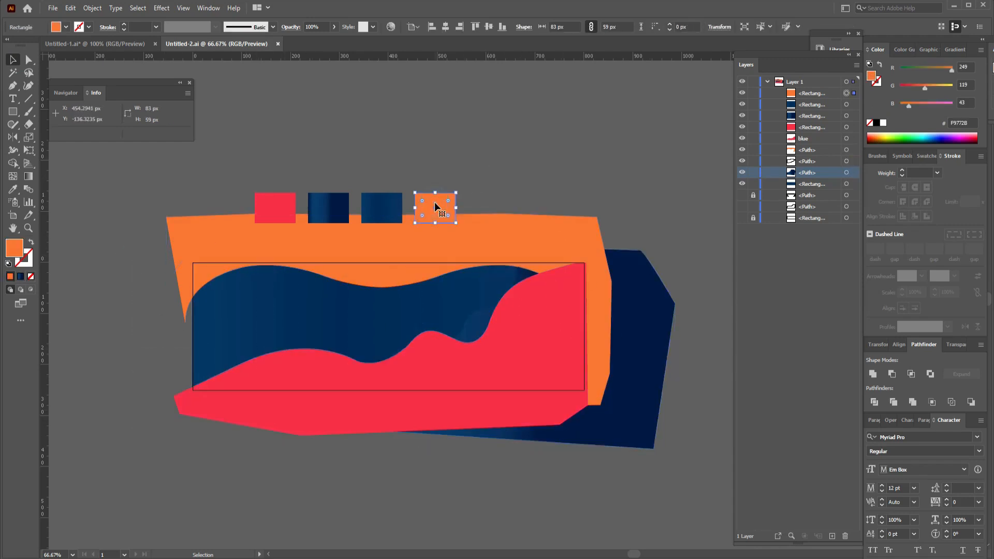
shift+click(395, 202)
shift+click(332, 207)
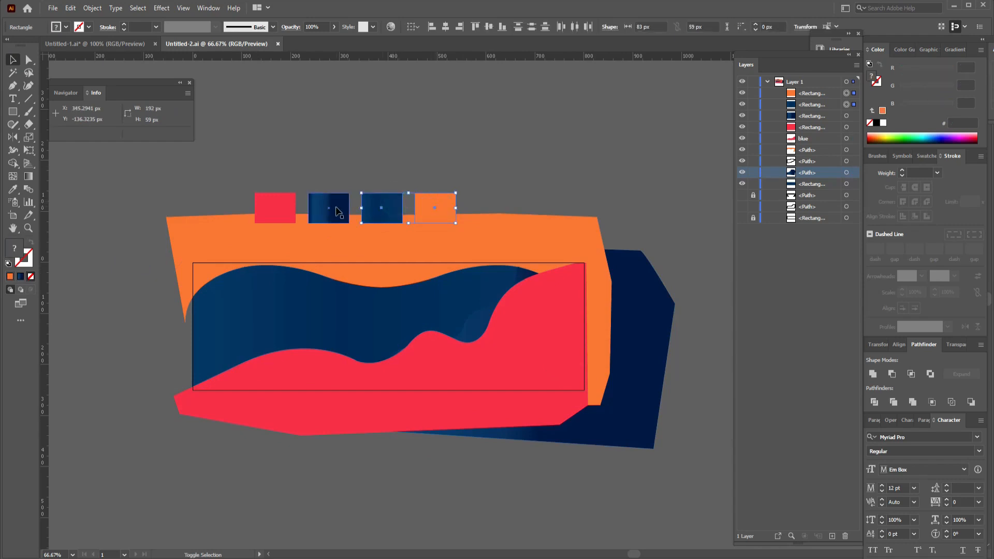
shift+click(266, 200)
drag(344, 207, 343, 167)
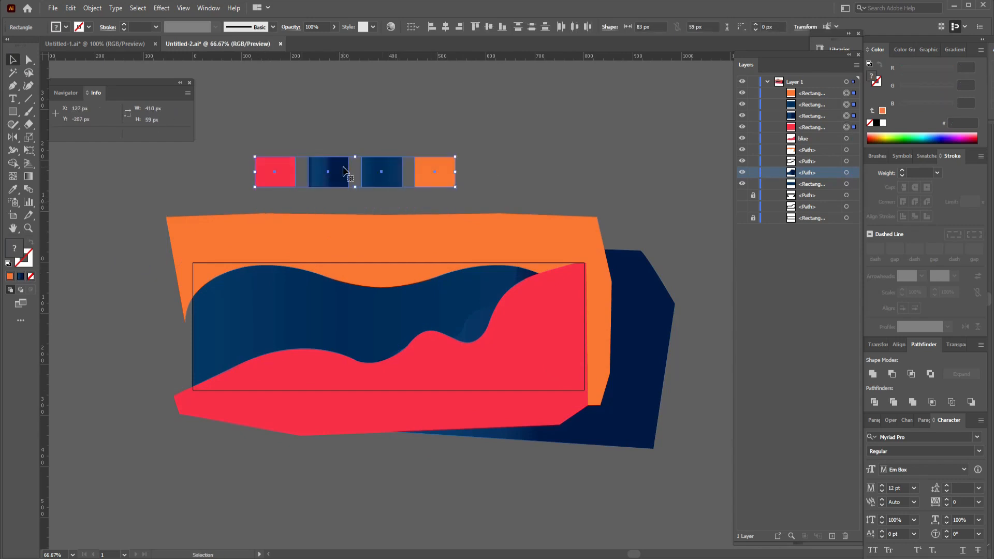
Try hiding all the banner's wave shapes and background in Layer 1, and undo it.
click(405, 207)
drag(149, 215, 709, 517)
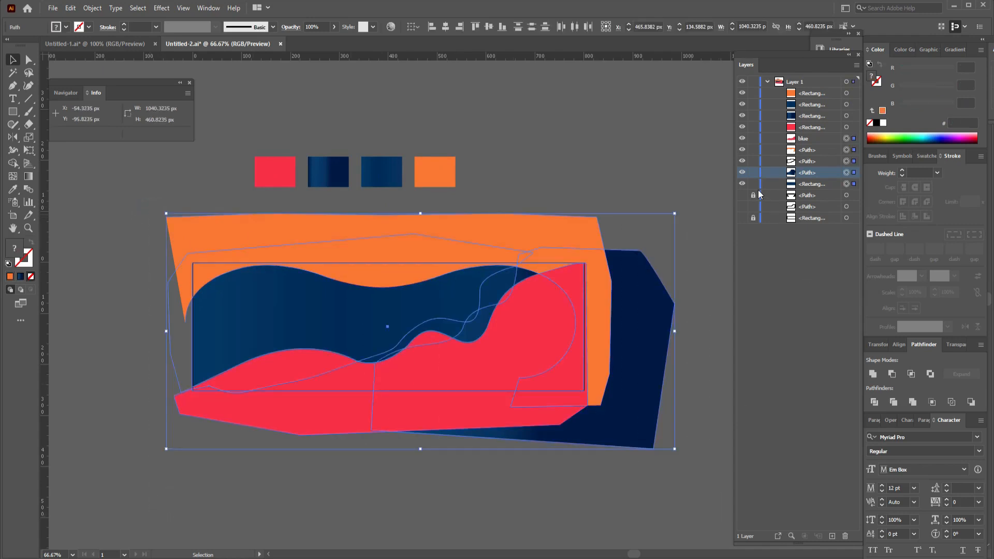
drag(743, 184, 743, 165)
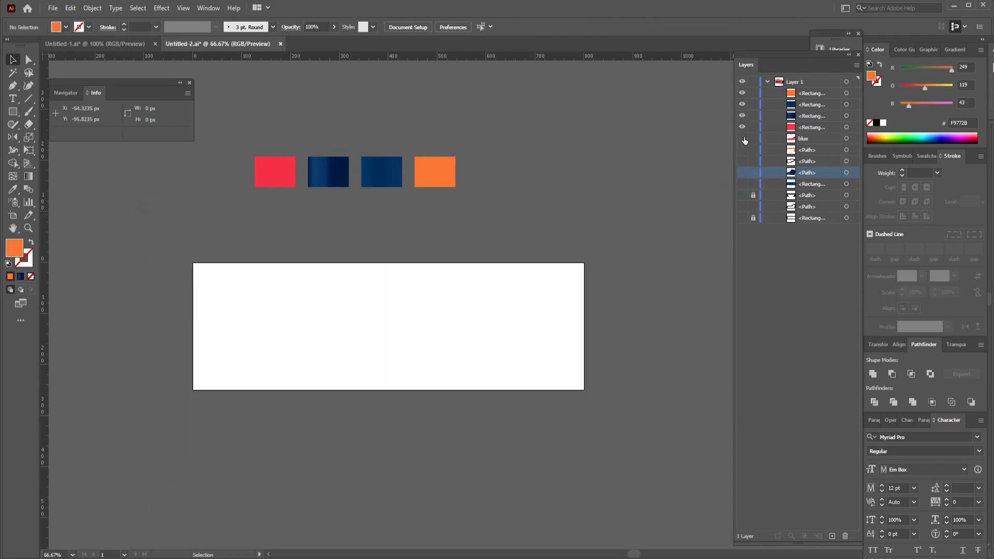
key(ctrl+z)
click(797, 295)
drag(704, 230, 151, 434)
click(133, 422)
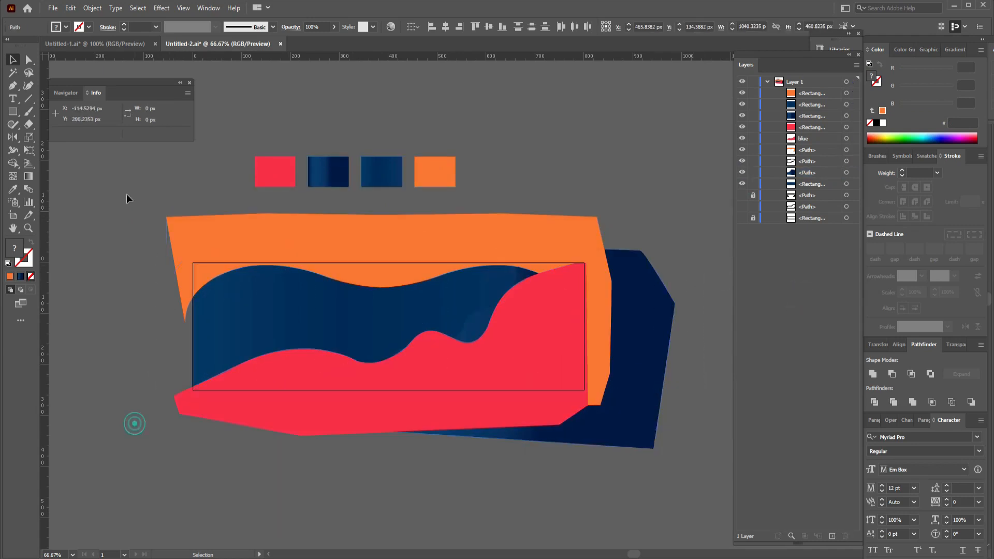
Draw a rectangle about 801 × 249 px over the artboard and use it as a clipping mask for all the banner shapes.
click(13, 111)
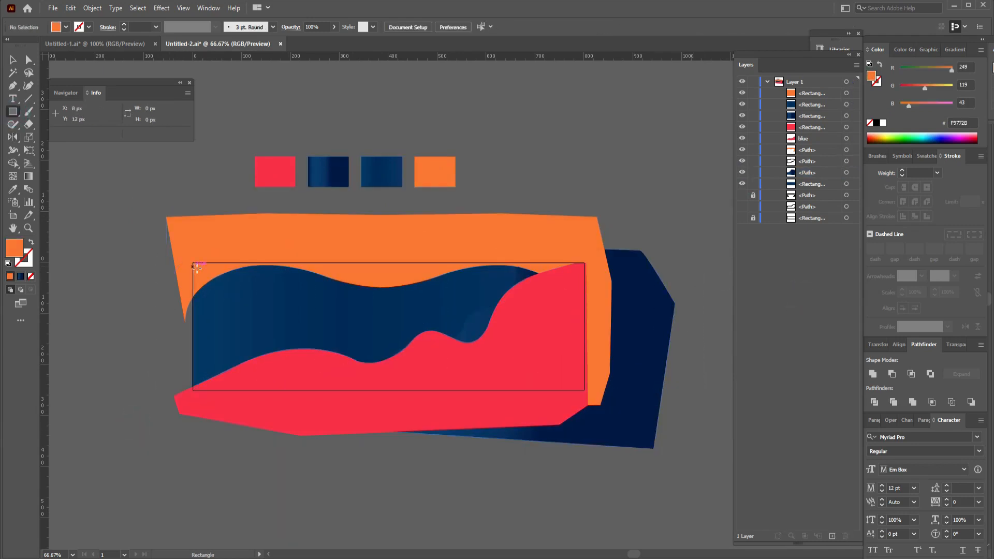
drag(192, 263, 584, 389)
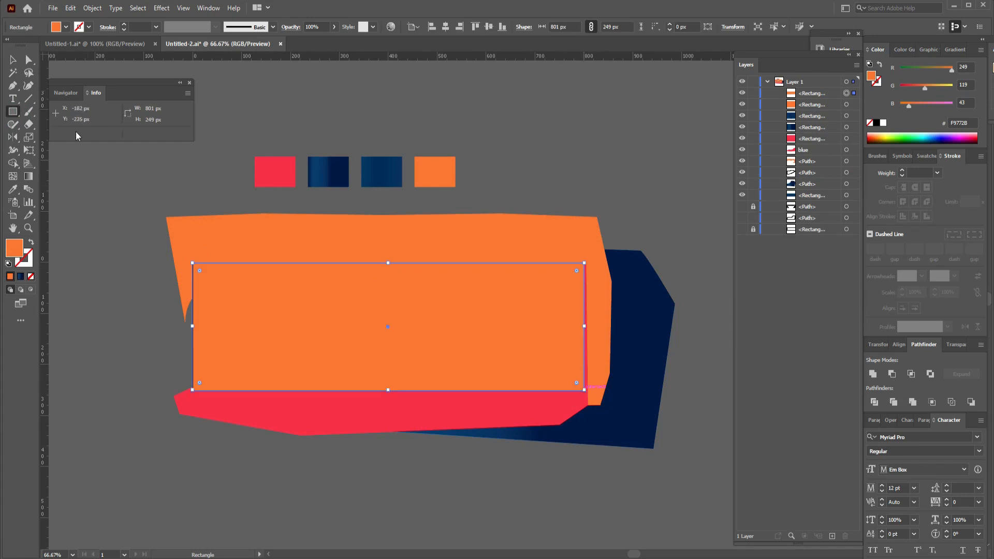
click(13, 59)
drag(120, 213, 701, 485)
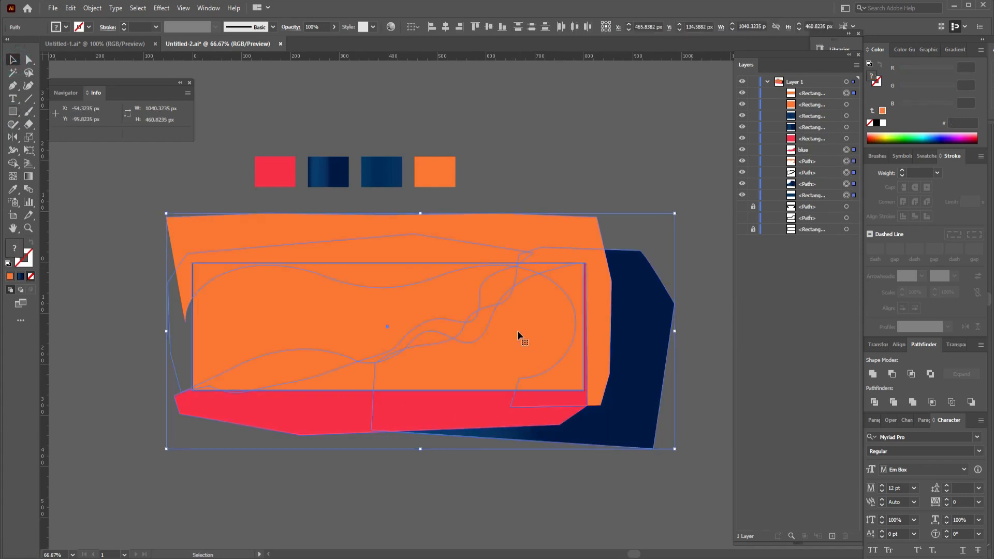
right_click(510, 318)
click(565, 436)
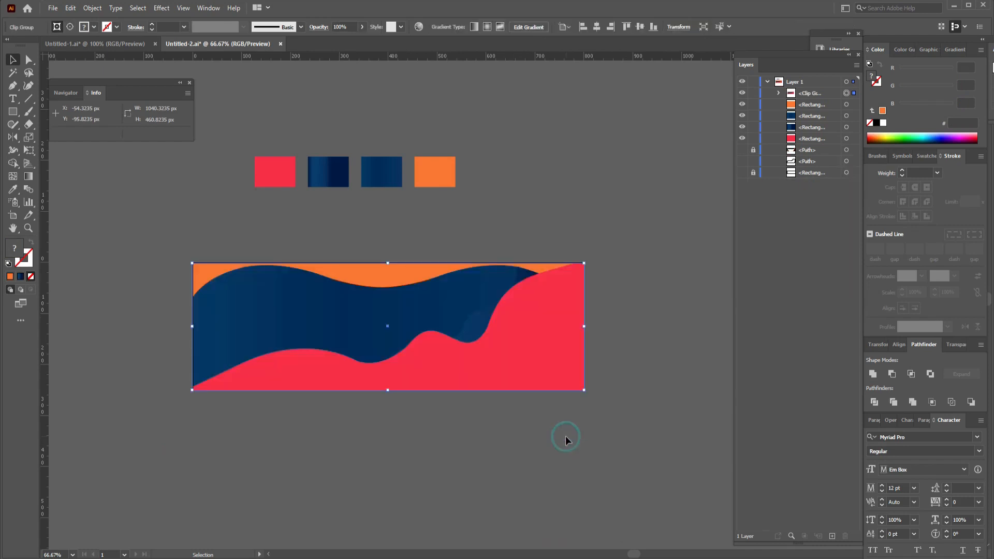
click(565, 435)
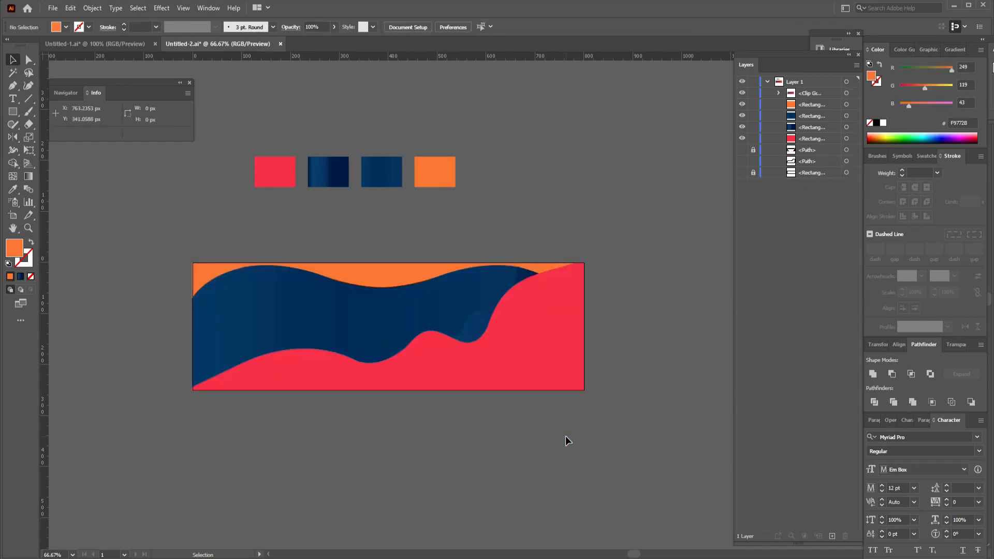
Hide the finished clip group, then unlock and show the remaining two paths and rectangle in Layer 1.
drag(164, 231, 650, 412)
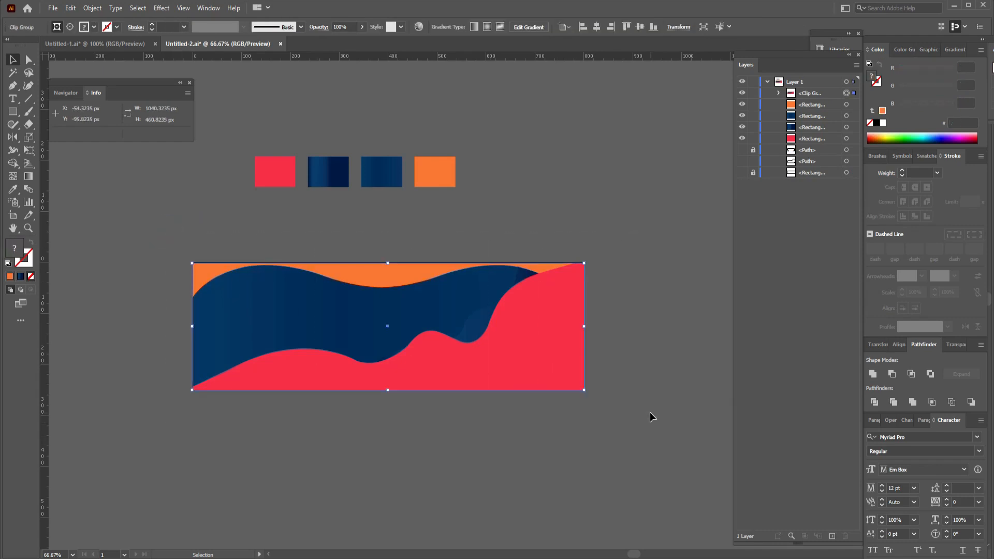
click(741, 96)
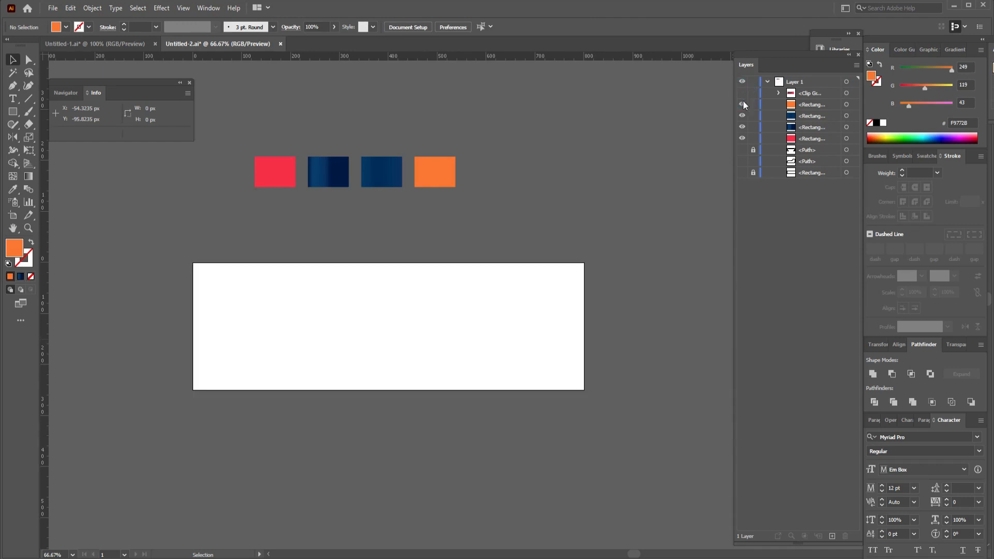
click(753, 150)
click(753, 173)
click(745, 175)
click(743, 162)
click(744, 173)
Move all the colored wave shapes together over the artboard, nudging them horizontally until they cover its full width.
drag(638, 266, 331, 420)
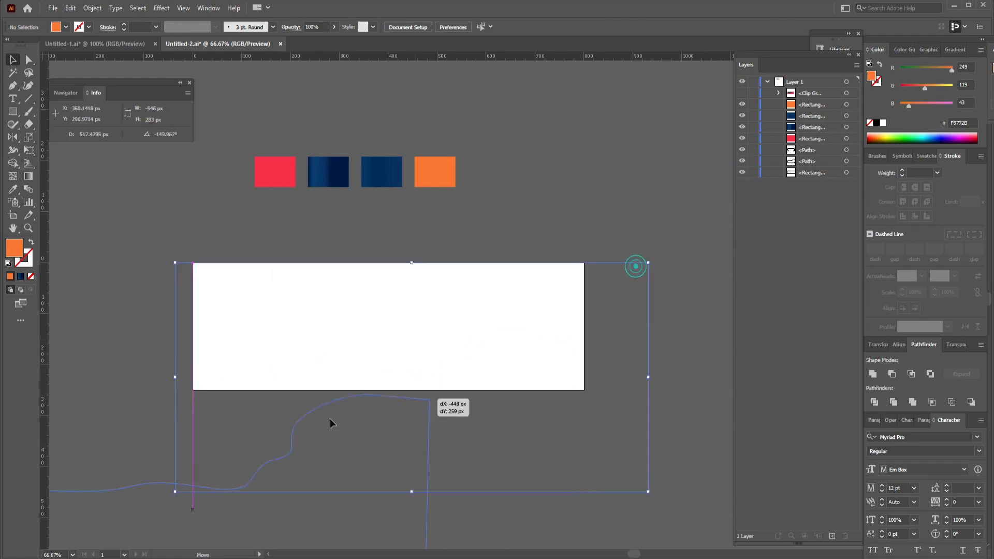
drag(540, 302, 385, 323)
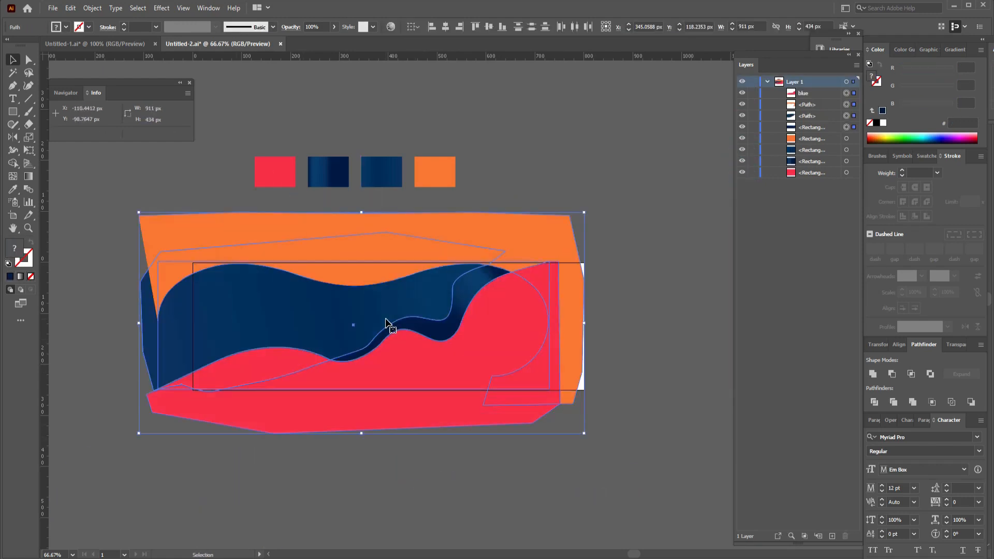
key(Right)
key(Right)
key(Right)
key(Right)
key(Right)
key(Right)
key(Right)
key(Right)
key(Right)
key(Right)
key(Right)
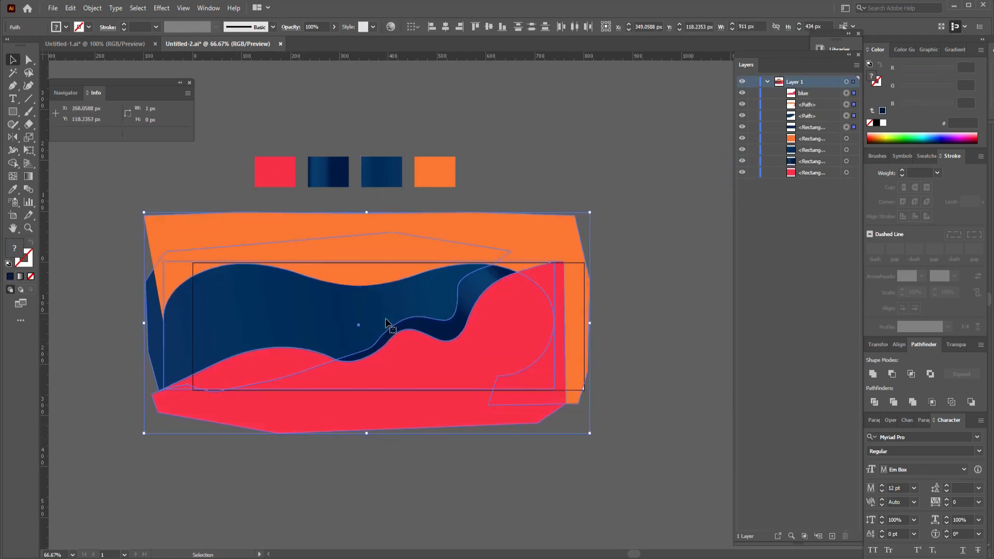
key(Right)
key(Right)
key(Right)
key(Right)
key(Right)
key(Right)
key(Right)
key(Right)
key(Right)
key(Right)
key(Right)
key(Right)
key(Right)
key(Right)
key(Right)
key(Right)
key(Right)
key(Right)
key(Right)
key(Right)
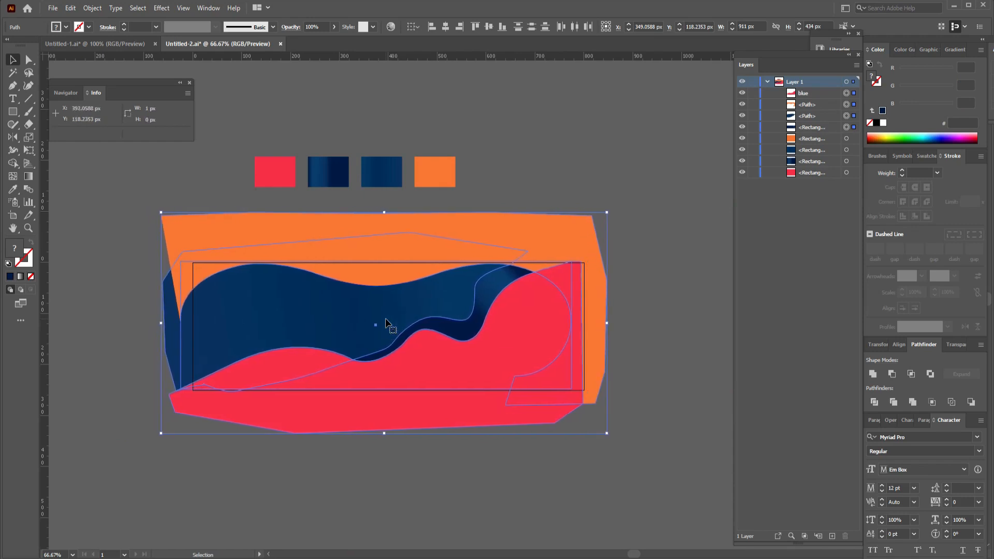
key(Right)
key(Right)
key(Right)
key(Right)
key(Right)
key(Right)
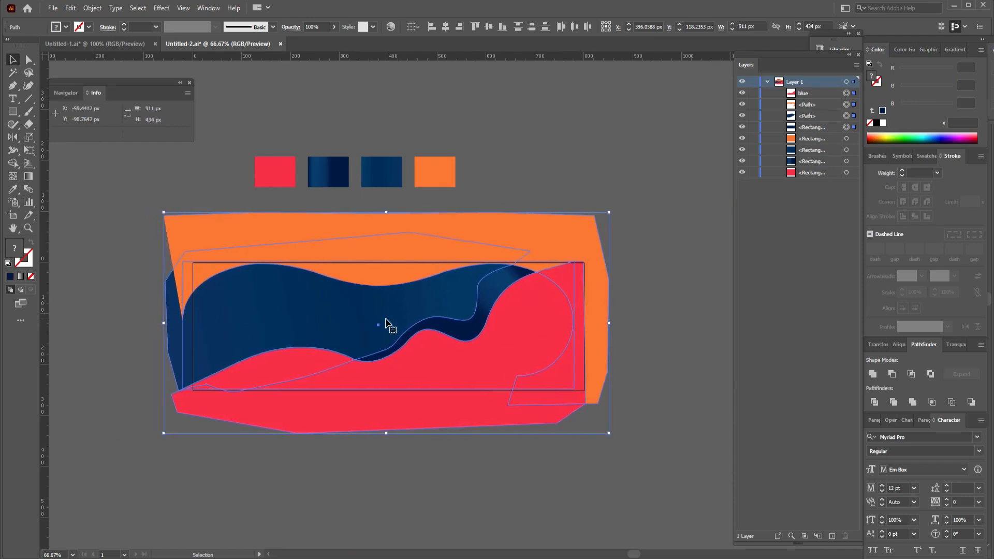
click(673, 328)
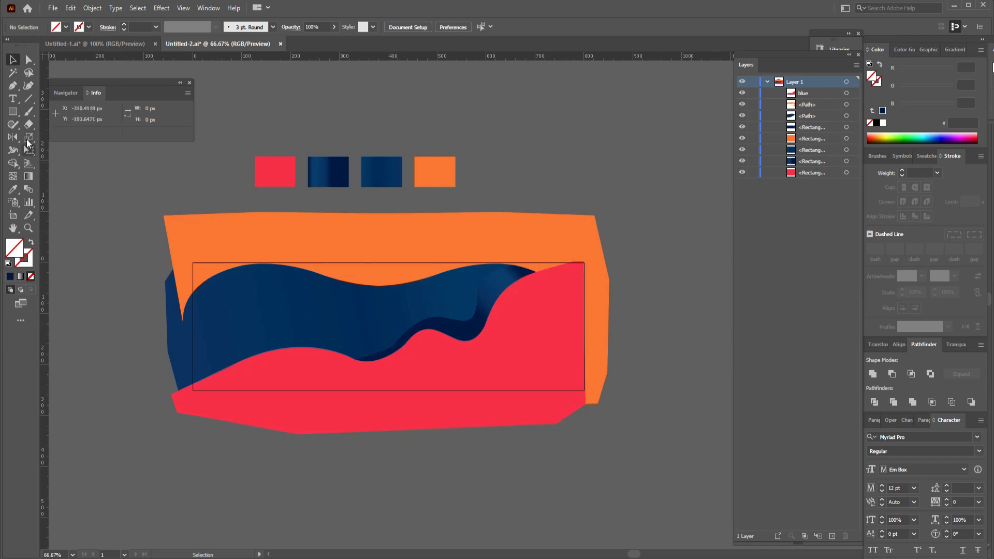
Draw an 800 × 250 px rectangle exactly over the artboard and use it as a clipping mask for all the wave shapes.
click(13, 112)
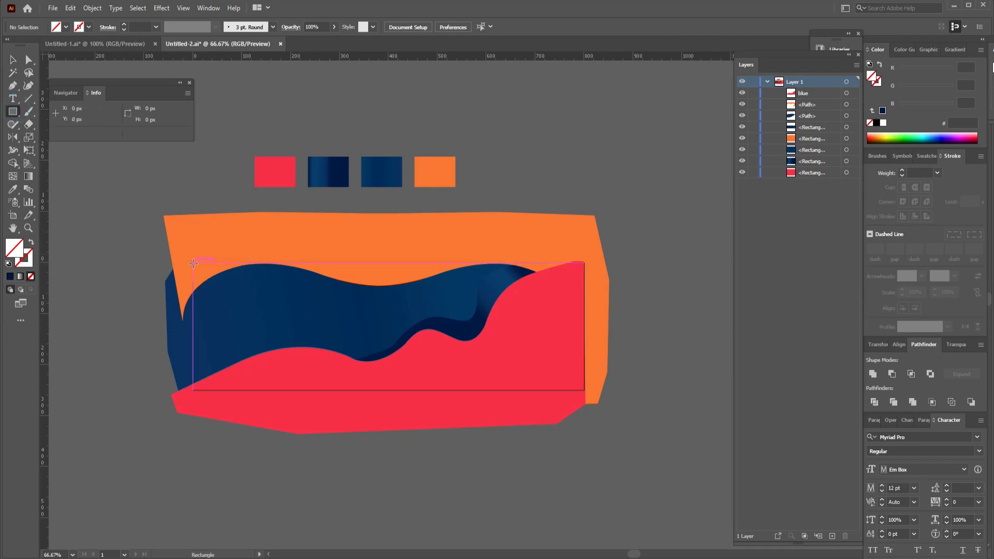
drag(193, 266, 584, 389)
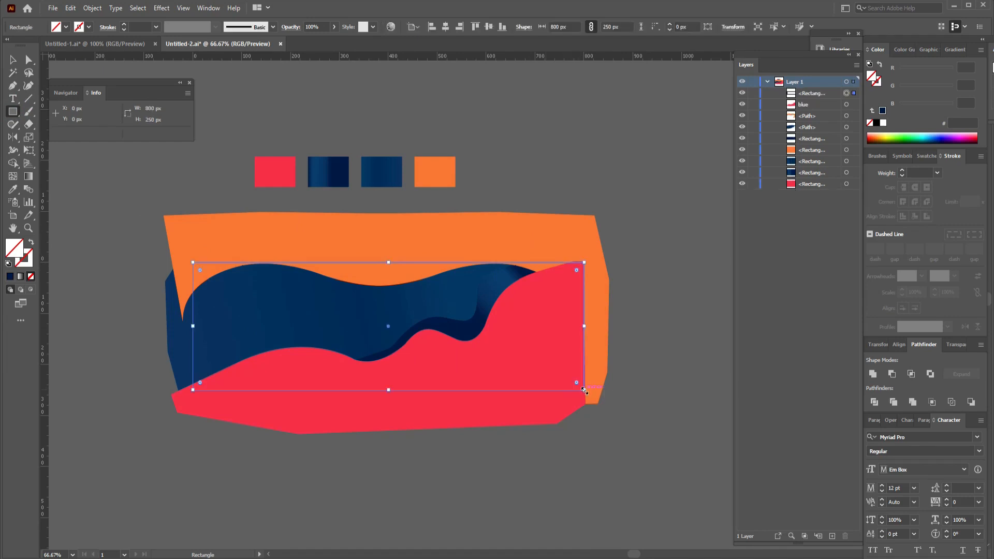
click(13, 61)
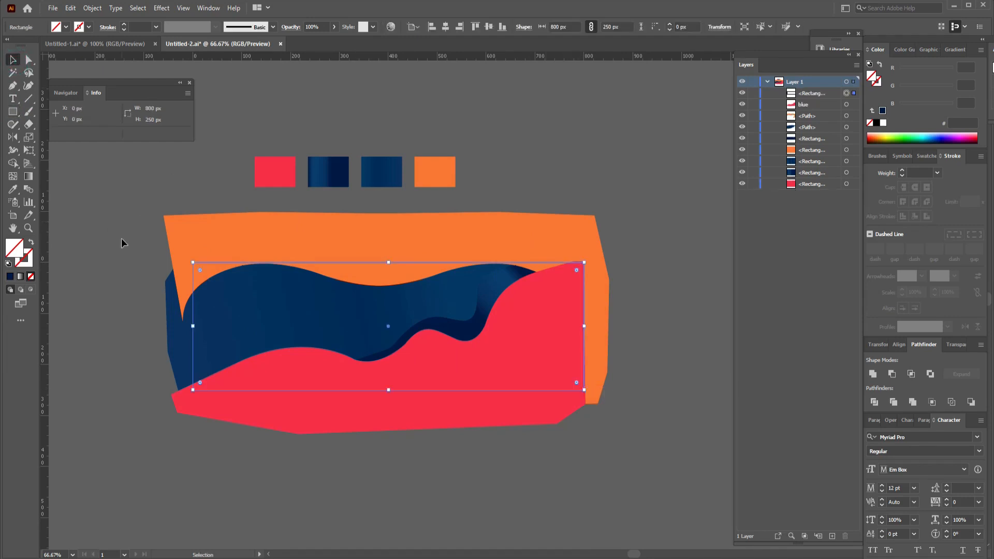
drag(638, 425, 638, 425)
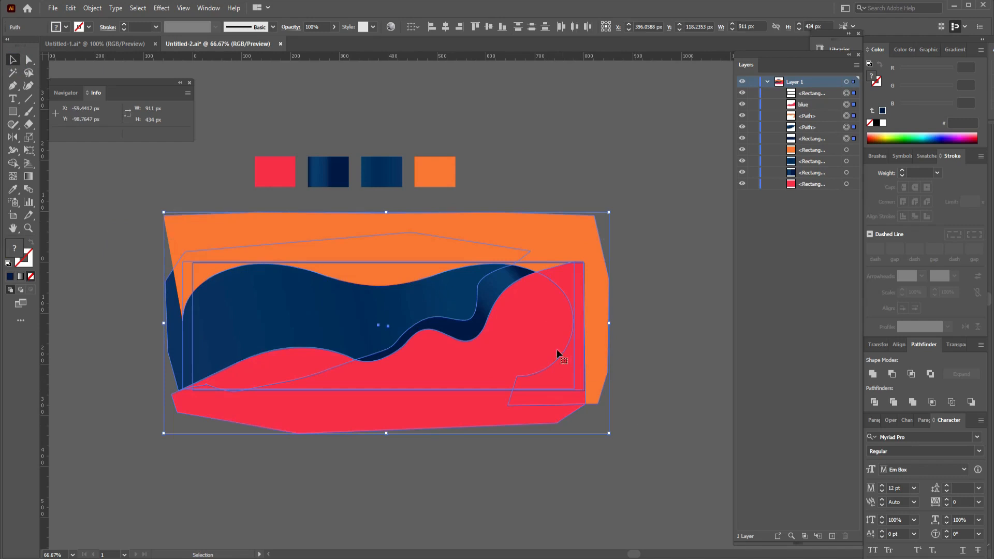
right_click(523, 337)
click(567, 453)
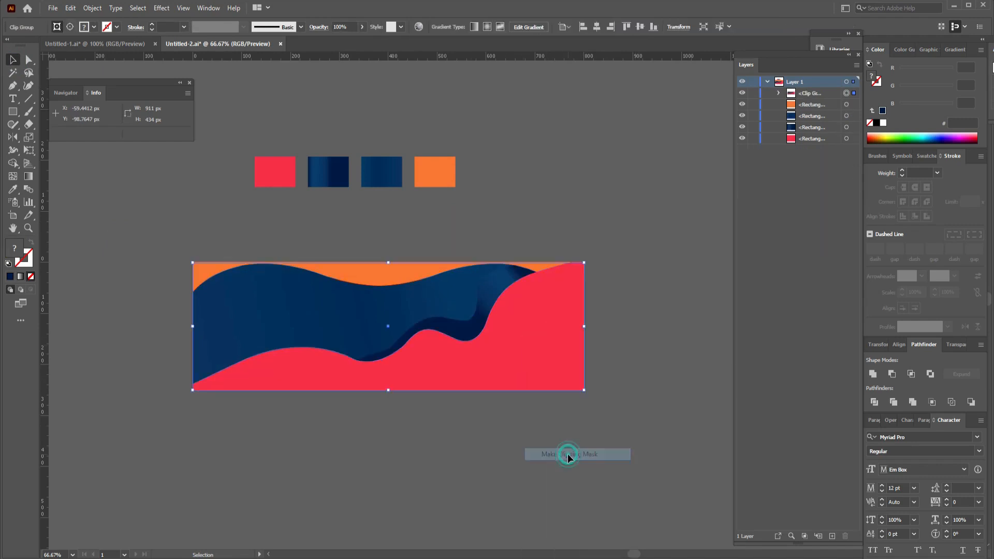
click(628, 395)
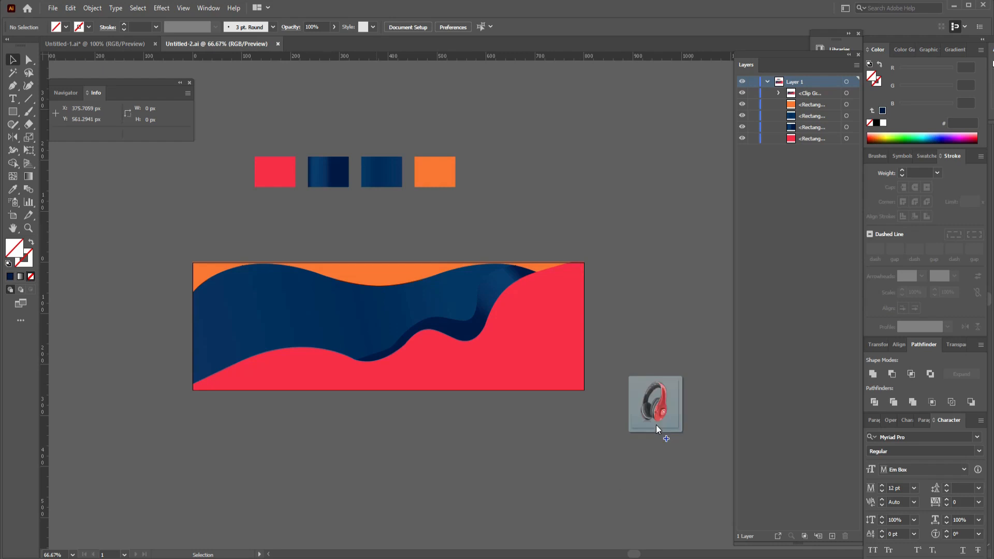
Scale the placed headphones image down to about 158 × 158 px on the empty area beside the artboard and embed it.
drag(656, 424, 344, 378)
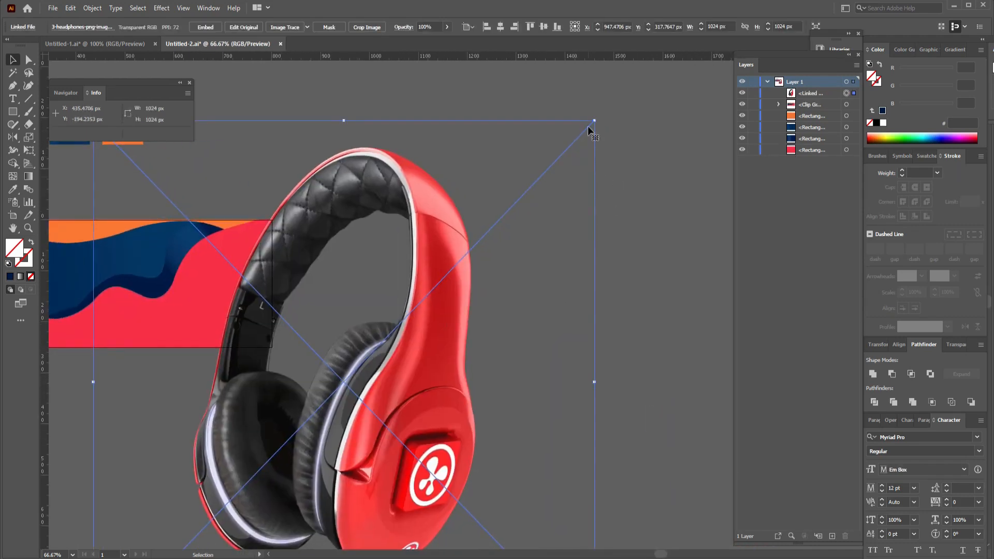
drag(594, 119, 438, 284)
drag(390, 371, 529, 291)
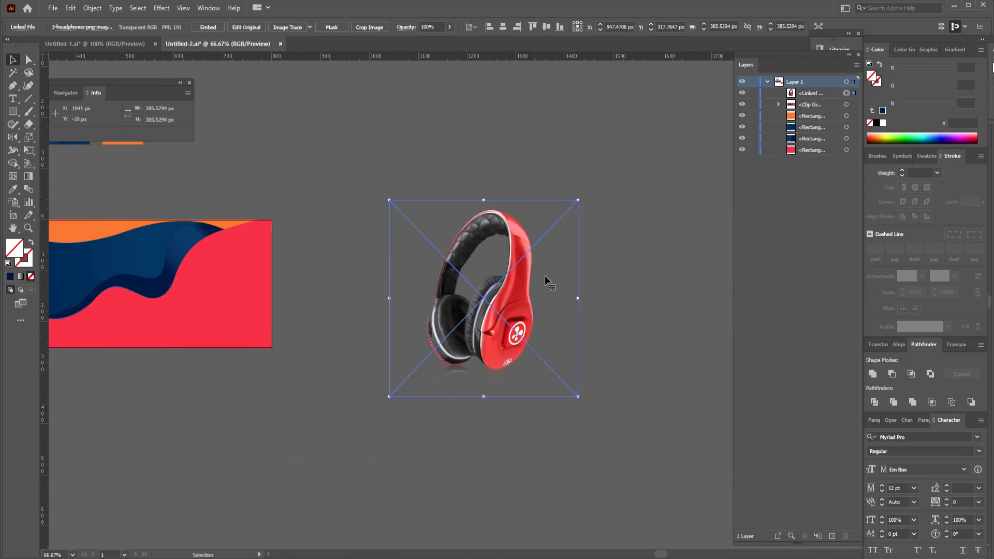
drag(577, 203, 532, 257)
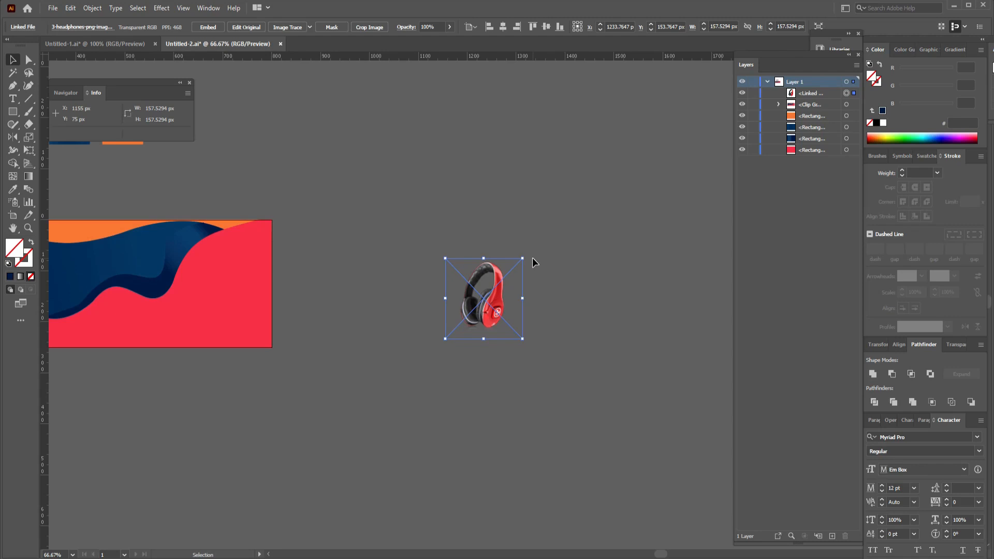
click(205, 28)
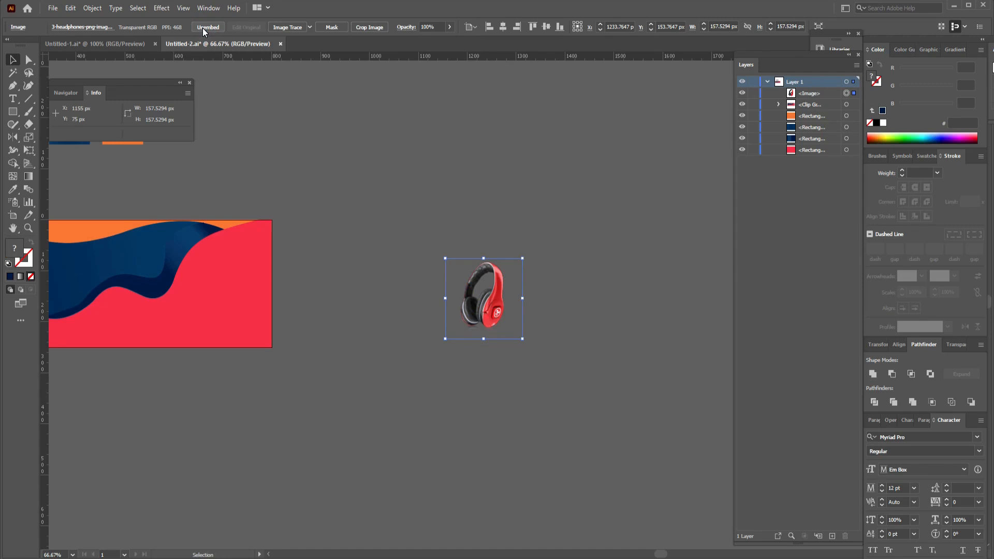
Fit the headphones image against the banner's red area, enlarging it to about 202 × 202 px, and move it back beside the artboard.
drag(486, 299, 231, 293)
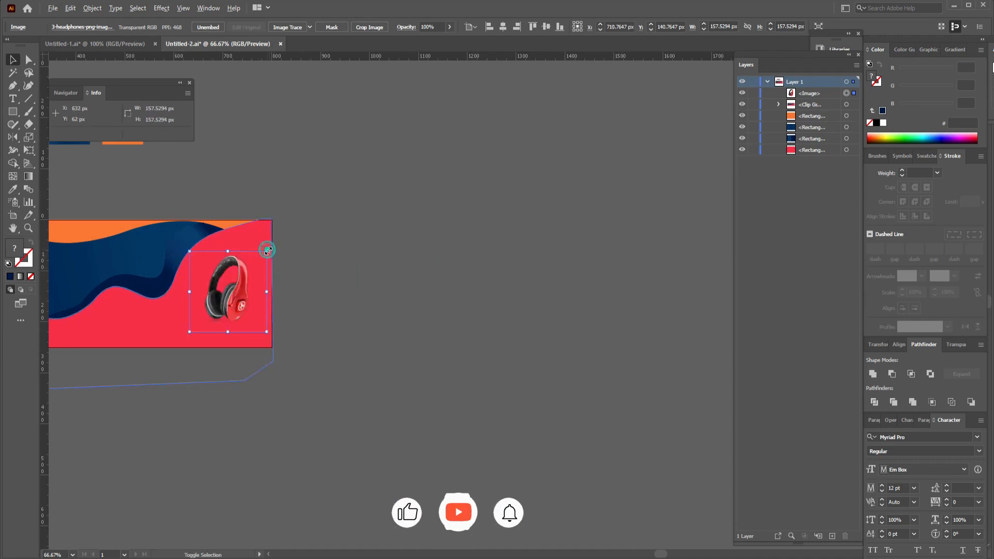
drag(267, 251, 280, 240)
drag(231, 304, 454, 315)
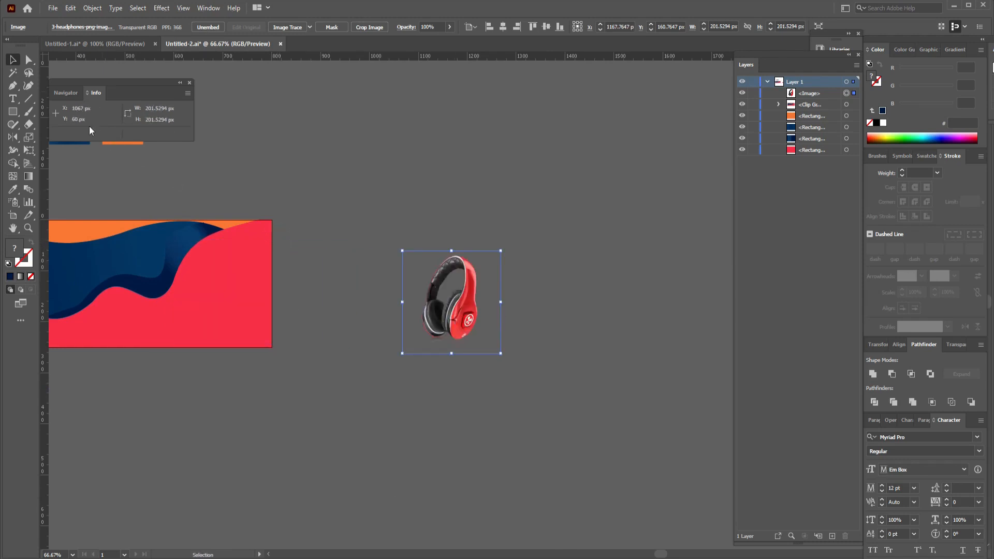
Draw an upright ellipse about 152 × 221 px around the headphones.
click(14, 112)
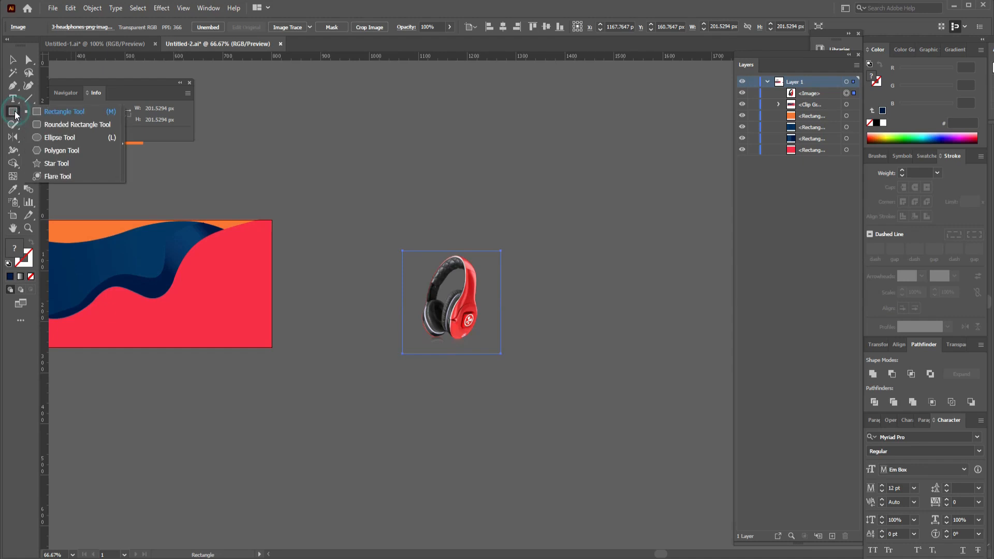
click(46, 136)
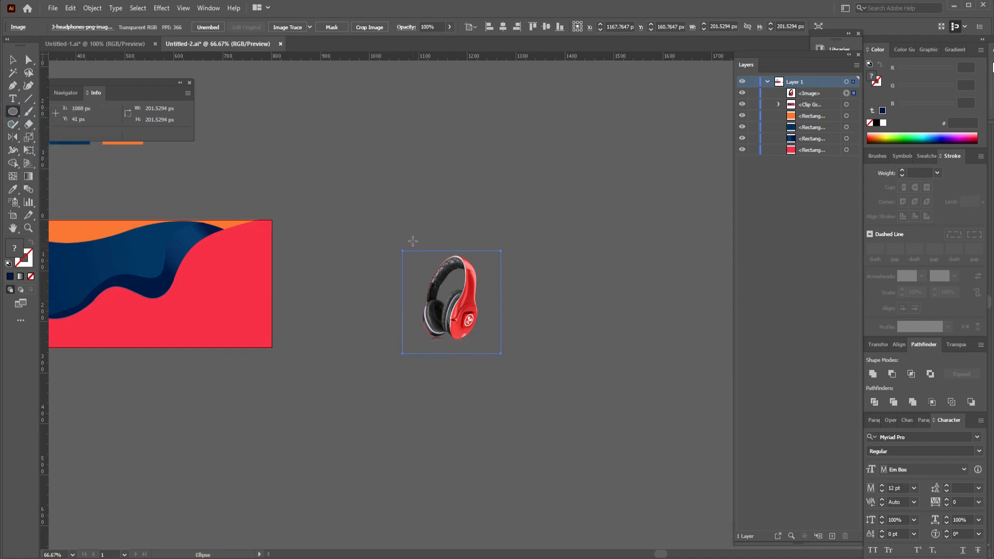
drag(412, 240, 487, 353)
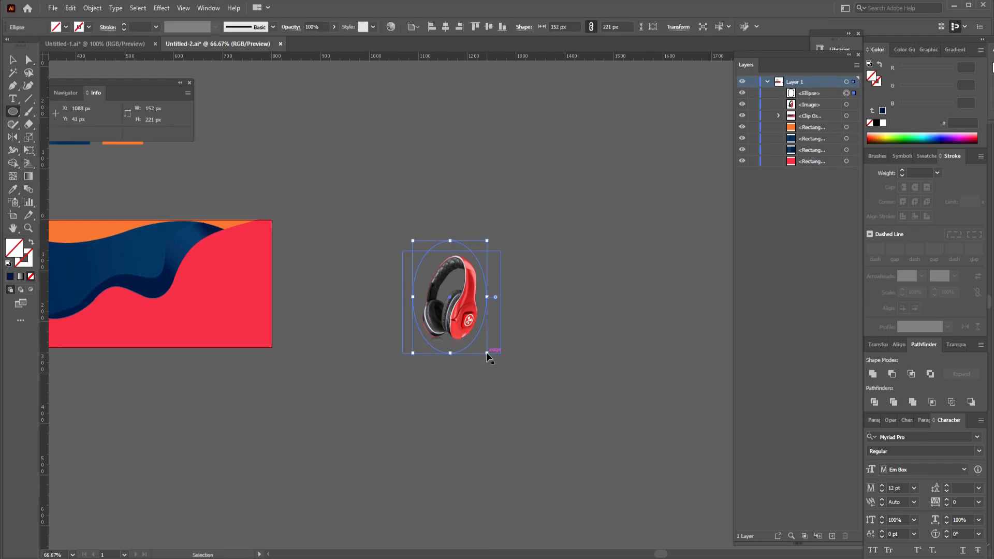
Tighten the ellipse around the headphones on all four sides to about 141 × 196 px.
key(ctrl+equal)
key(ctrl+equal)
key(ctrl+equal)
key(space)
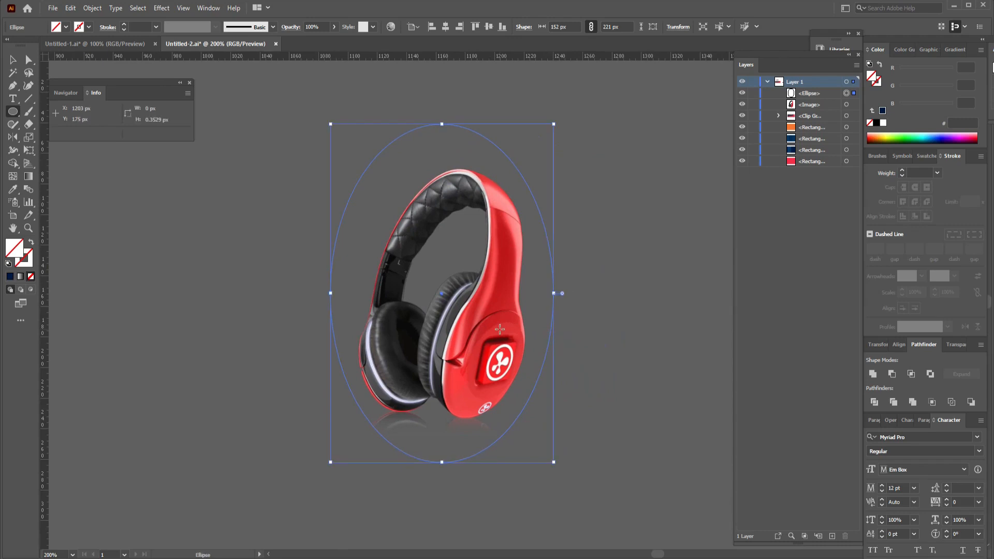
drag(442, 124, 446, 155)
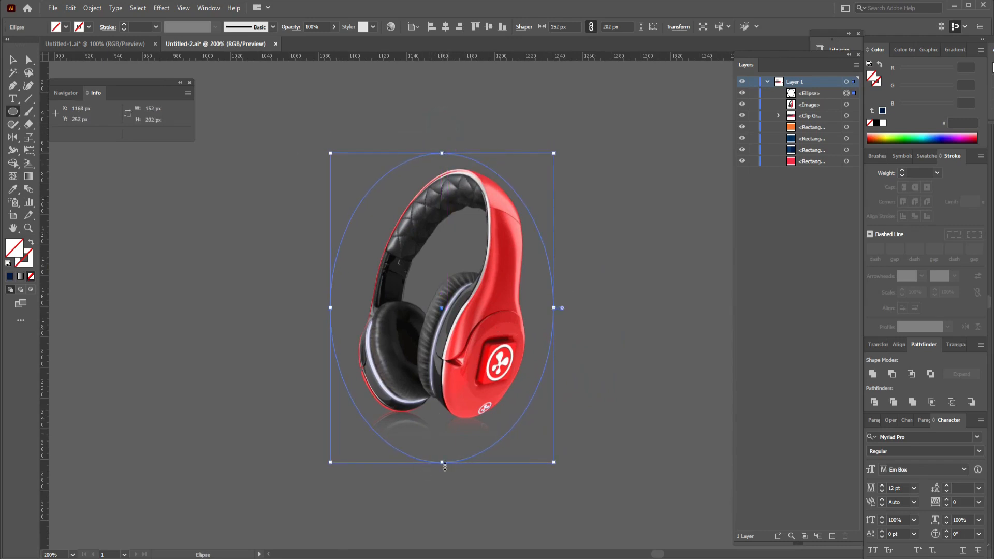
drag(443, 464, 442, 454)
mouse_move(552, 302)
mouse_down()
mouse_move(541, 306)
mouse_move(549, 299)
mouse_up()
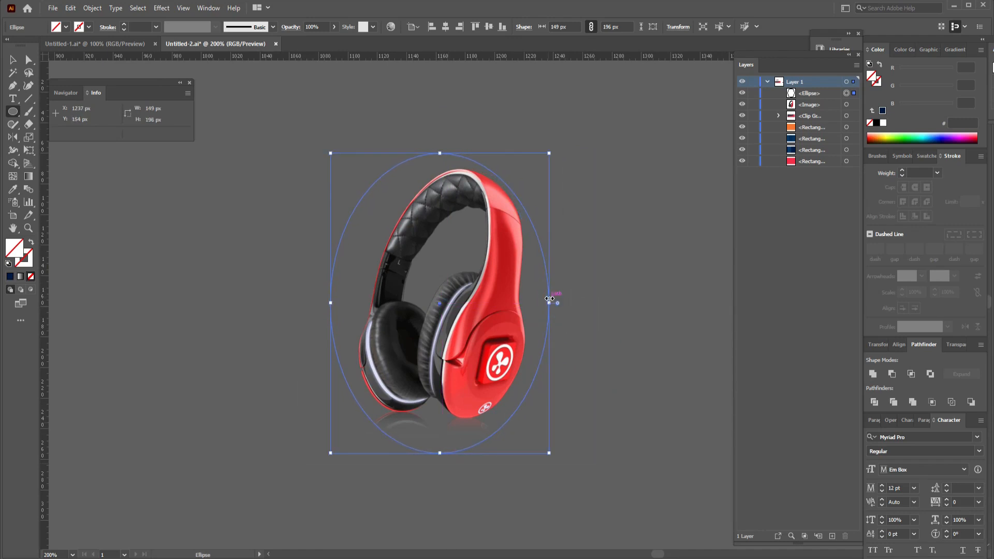
drag(330, 303, 343, 305)
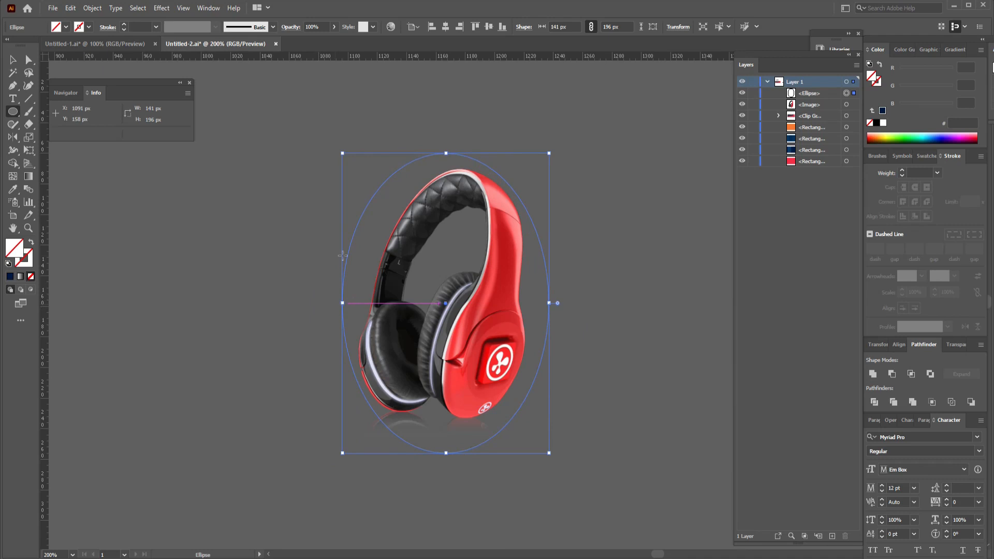
Create a larger outline around the headphones ellipse with an Offset Path of 8 px and miter joins.
click(93, 8)
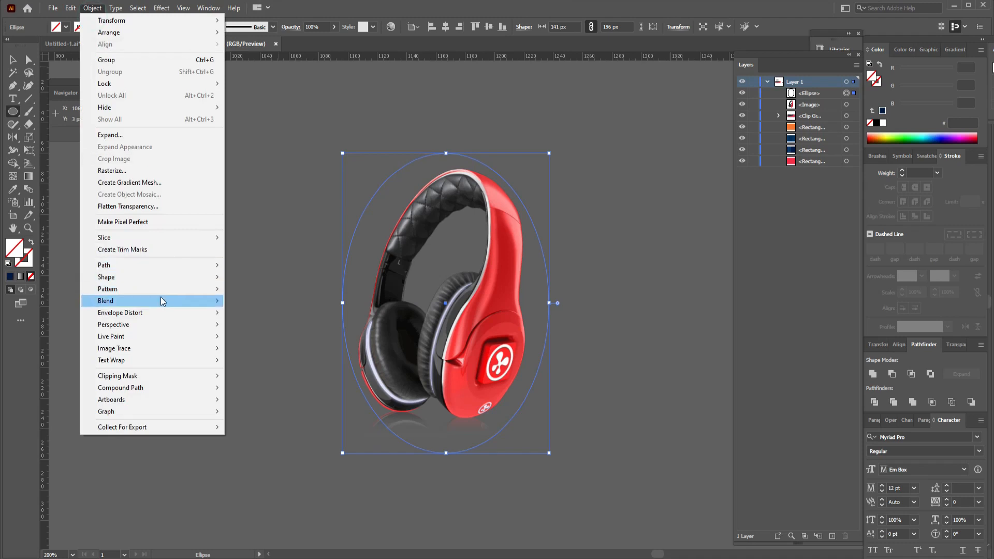
mouse_move(161, 300)
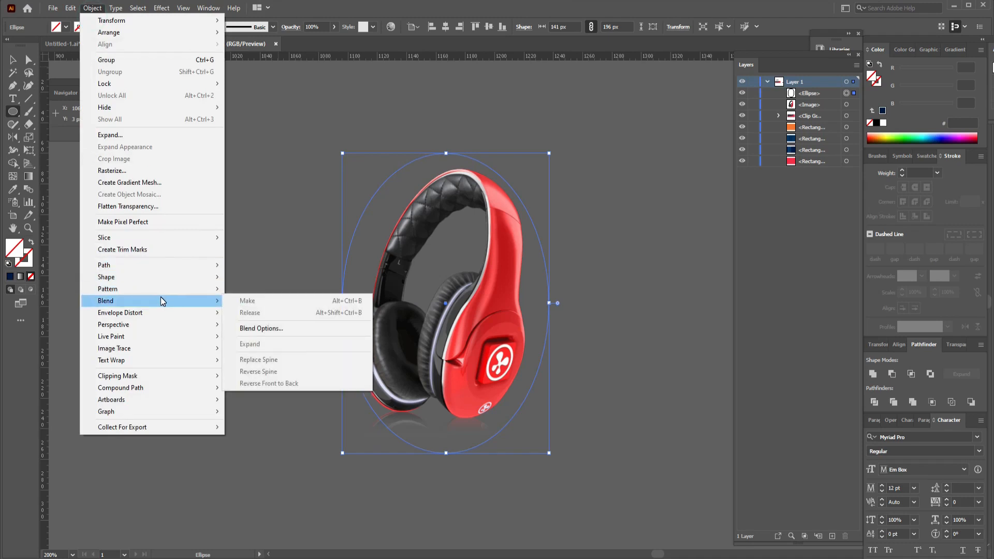
mouse_move(160, 264)
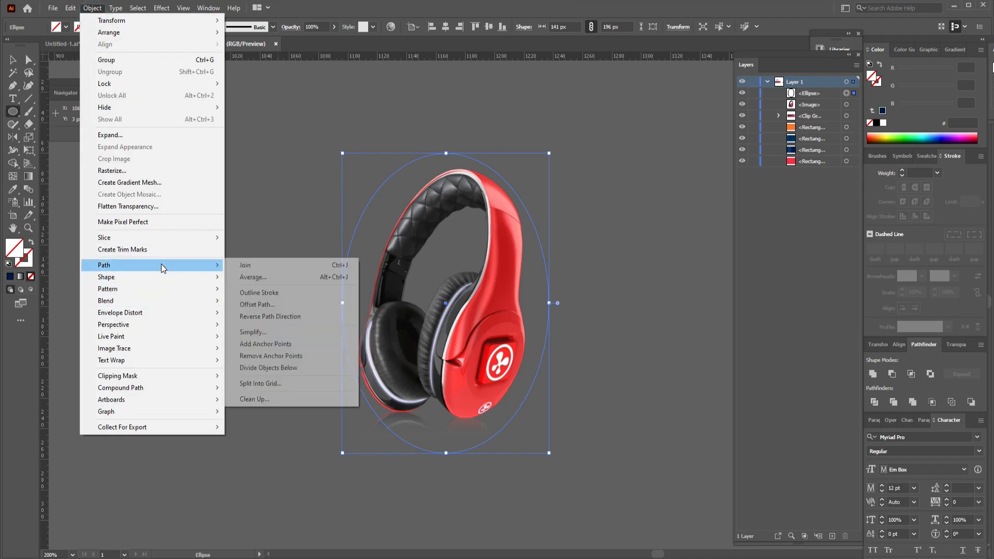
click(273, 305)
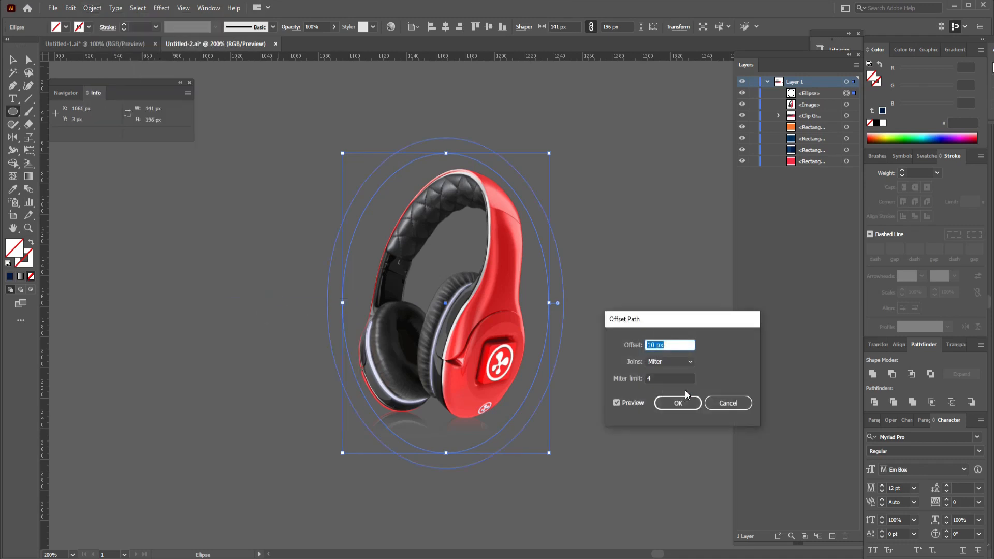
double_click(654, 344)
click(678, 403)
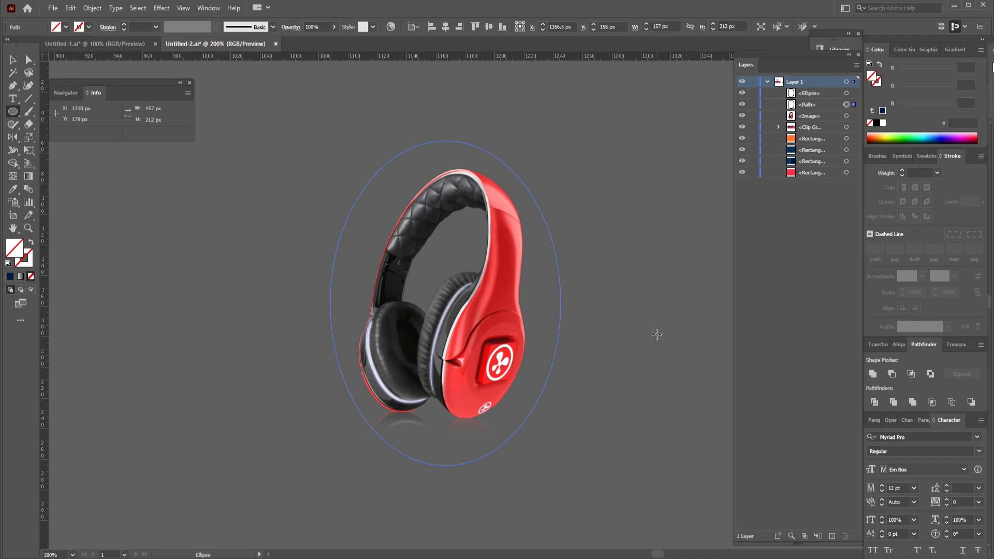
Select the original headphones ellipse and offset its path inward to add a smaller ellipse of 133 × 188 px.
key(v)
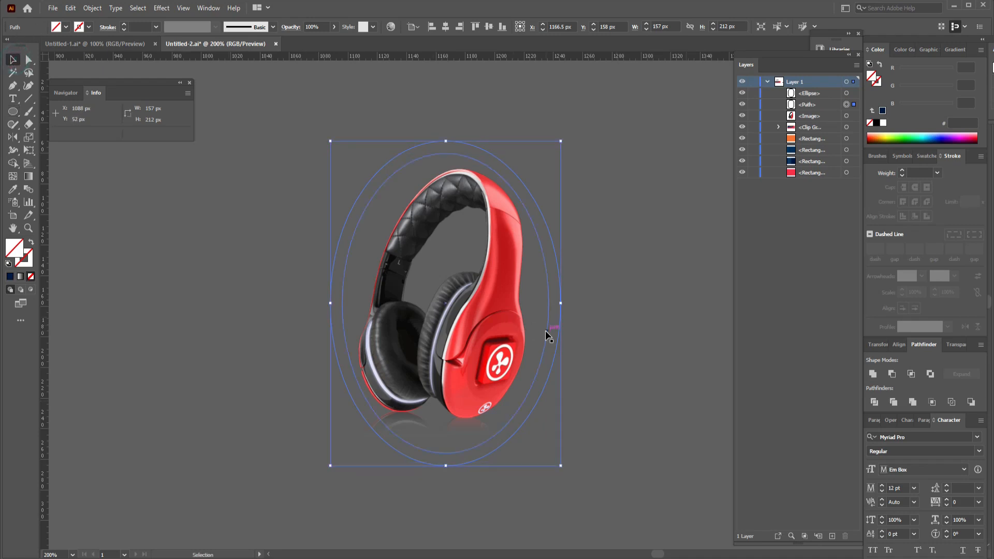
click(545, 331)
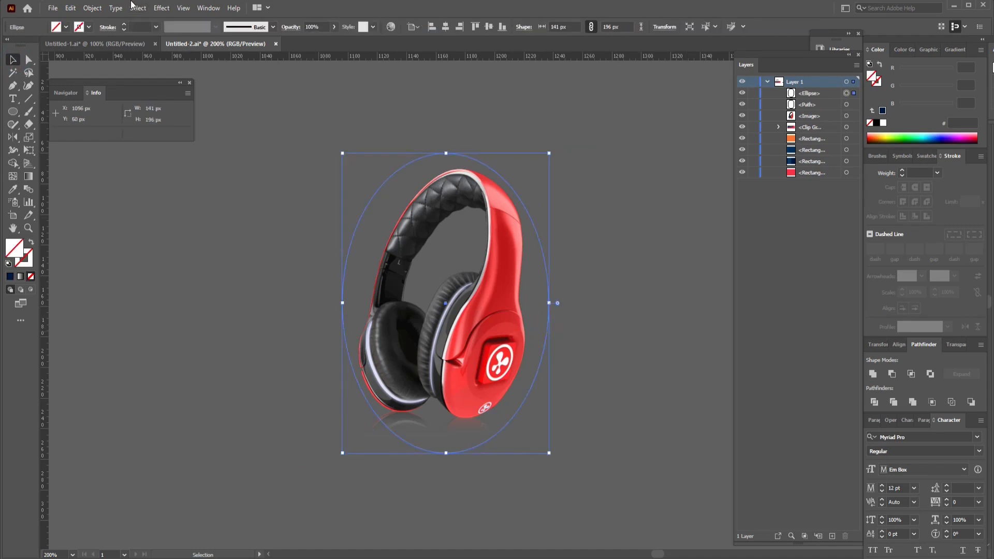
click(91, 9)
mouse_move(125, 263)
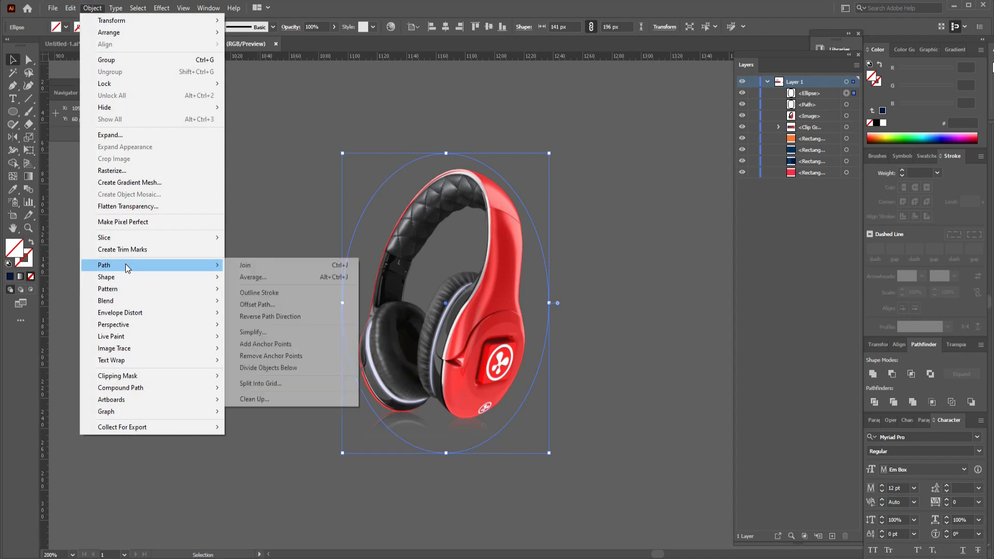
click(258, 304)
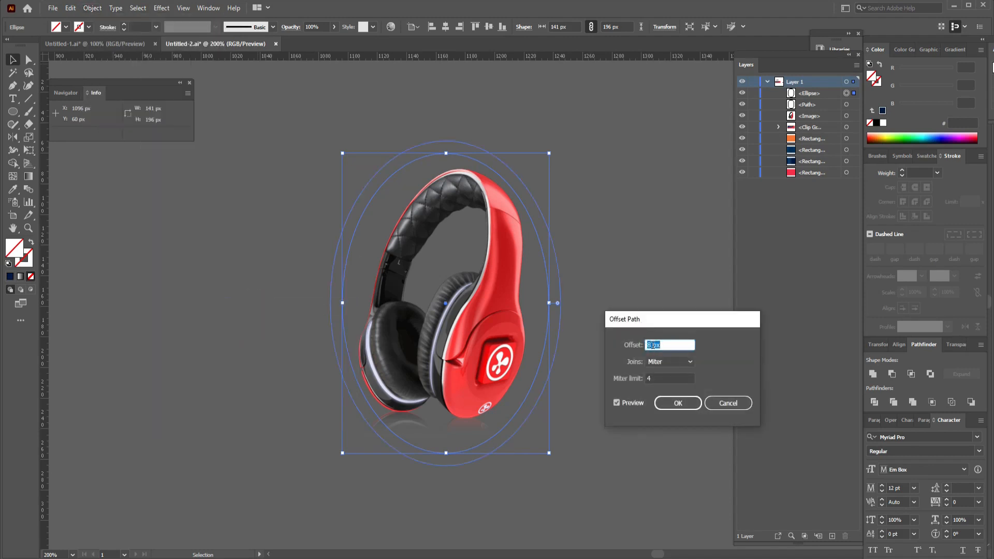
click(649, 345)
click(675, 403)
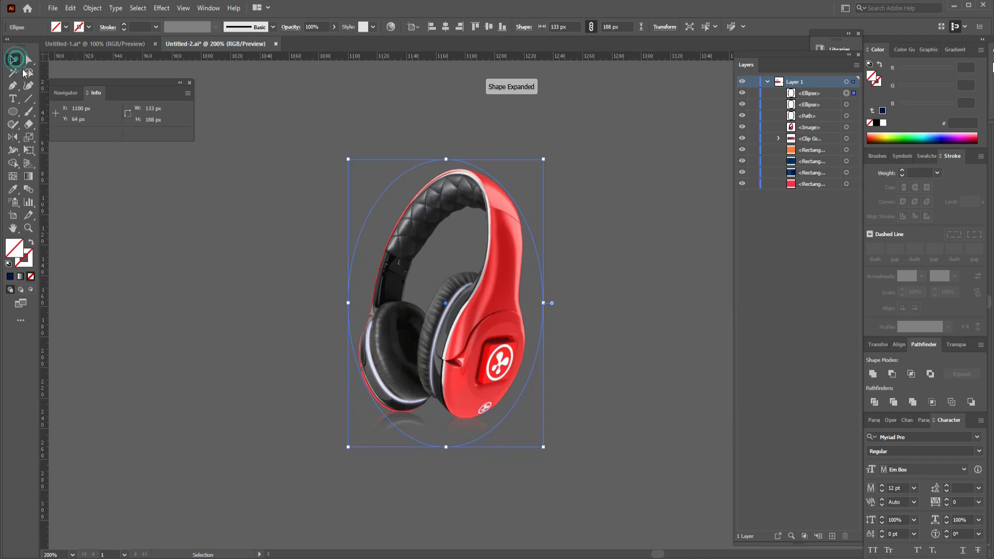
Move the headphones image with its three concentric ellipses onto the red area at the banner's right end.
click(204, 176)
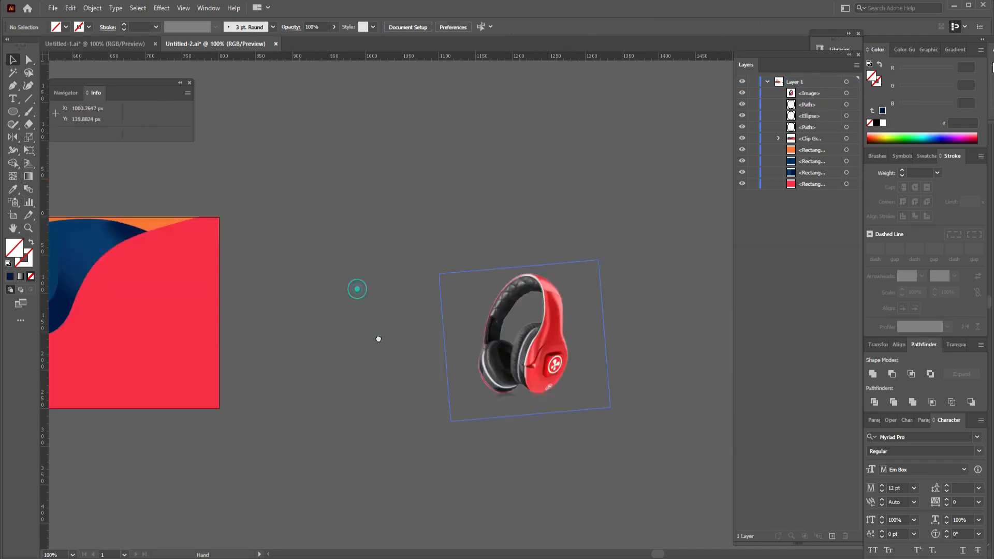
drag(456, 273, 716, 478)
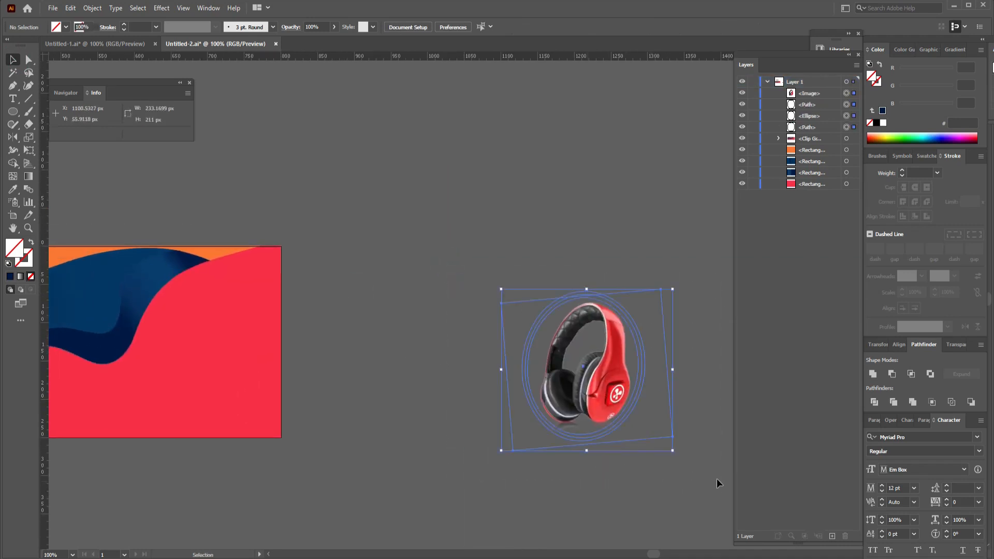
drag(603, 386, 236, 366)
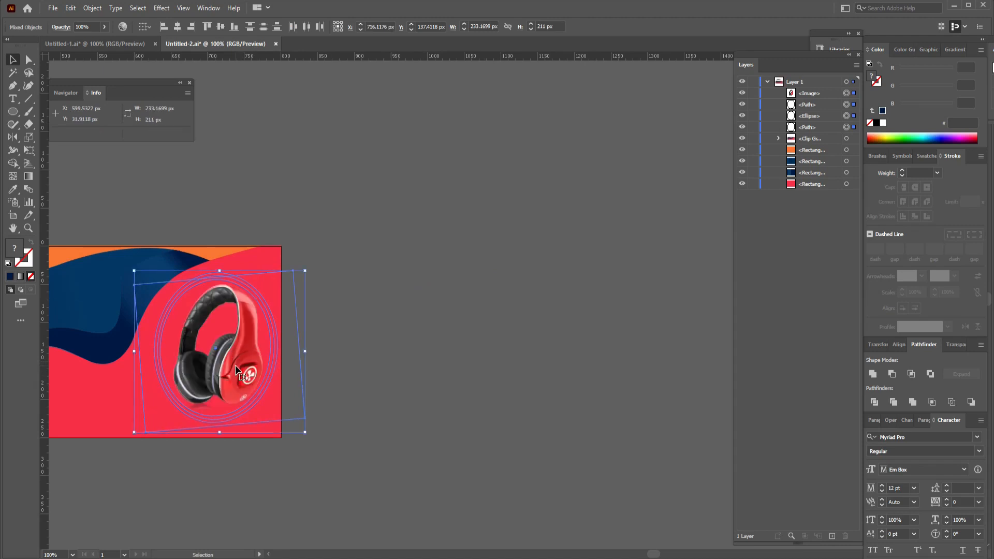
key(ctrl+equal)
key(ctrl+equal)
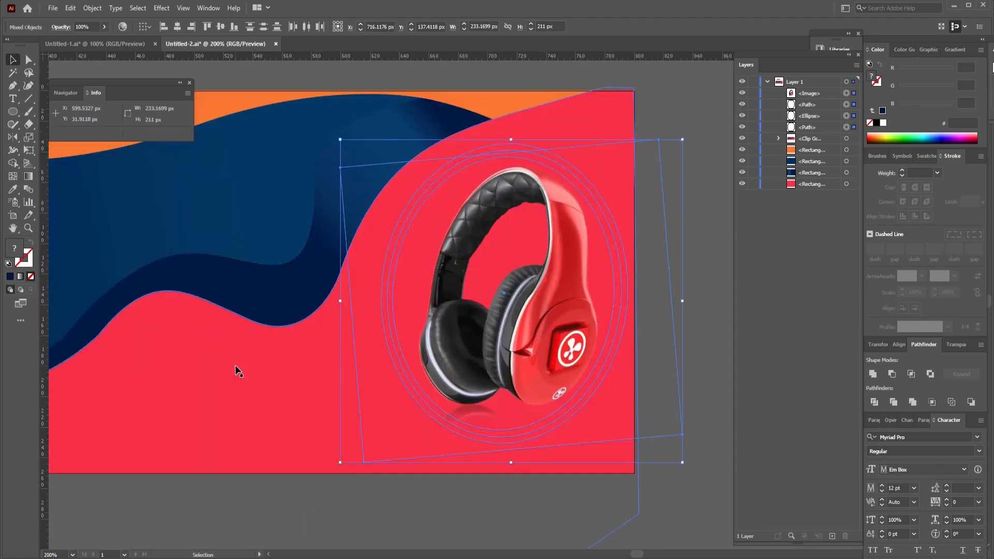
key(ctrl+minus)
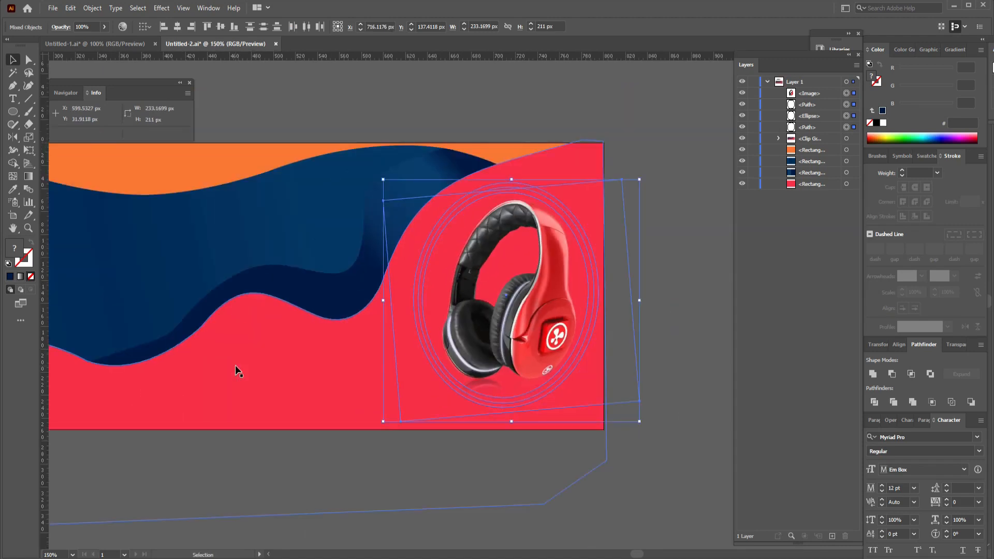
drag(273, 310, 389, 420)
key(ctrl+minus)
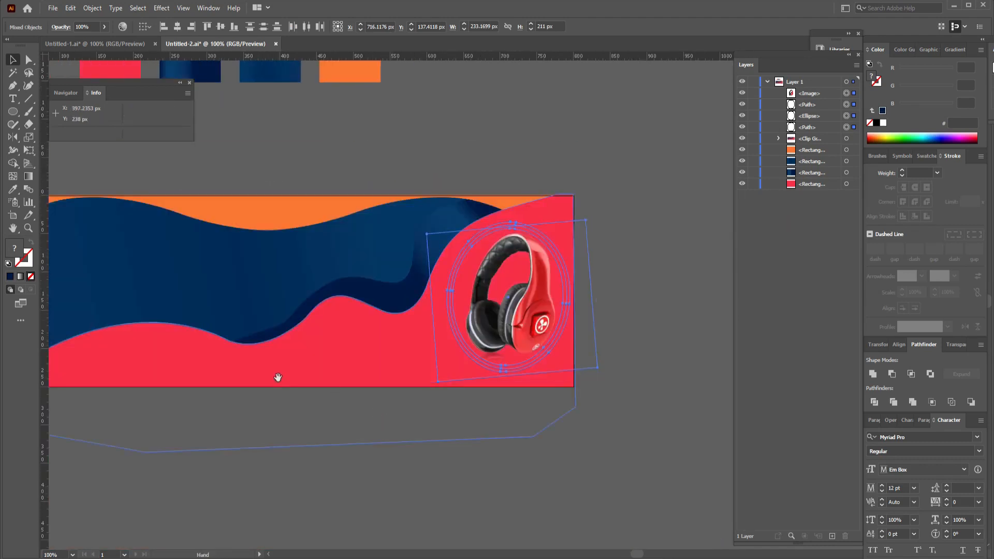
drag(277, 377, 402, 490)
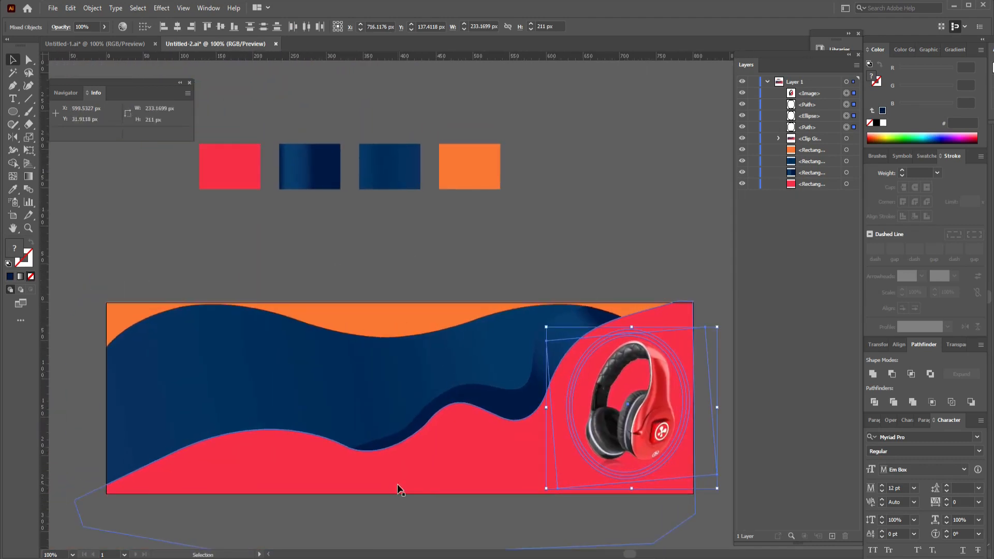
click(619, 243)
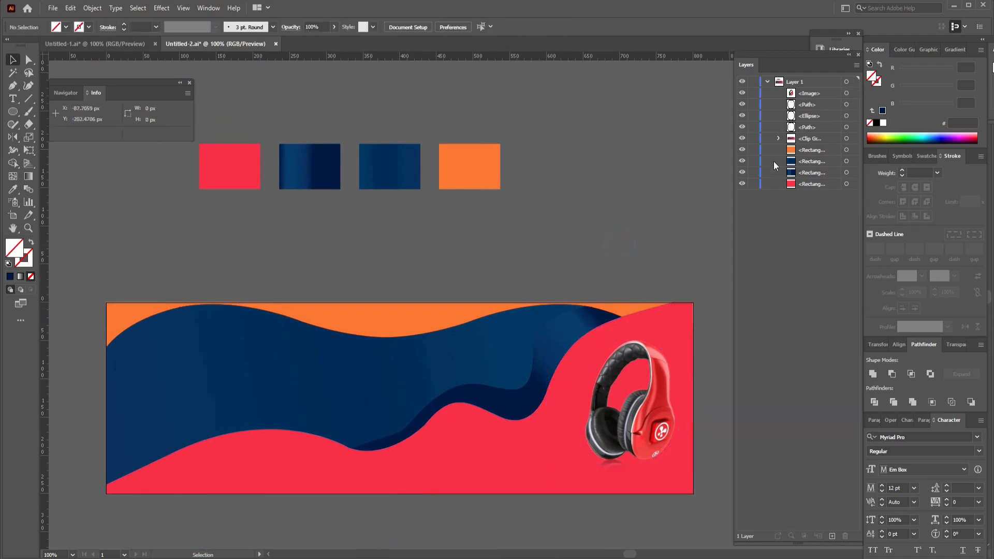
Fill the outermost ellipse behind the headphones with white.
click(846, 127)
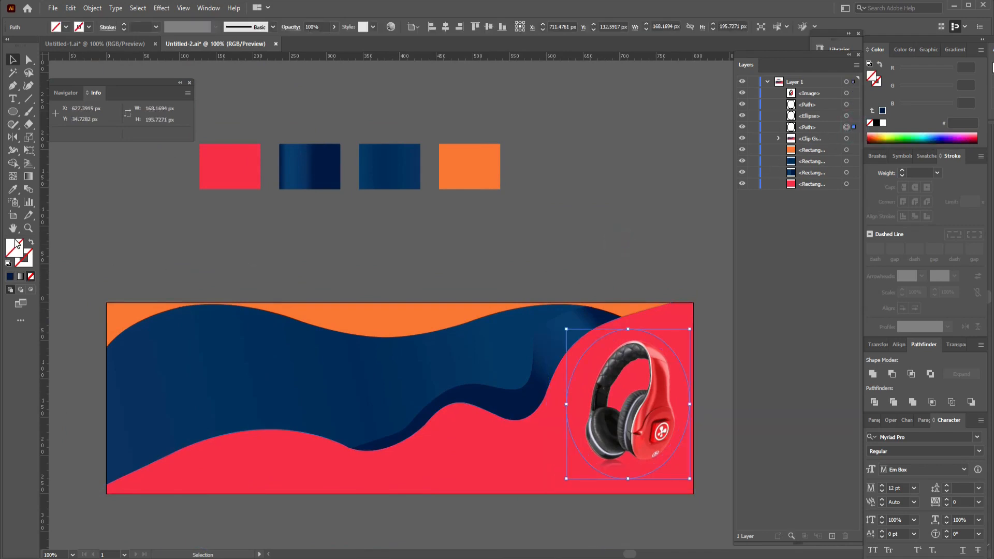
key(x)
click(65, 26)
click(22, 45)
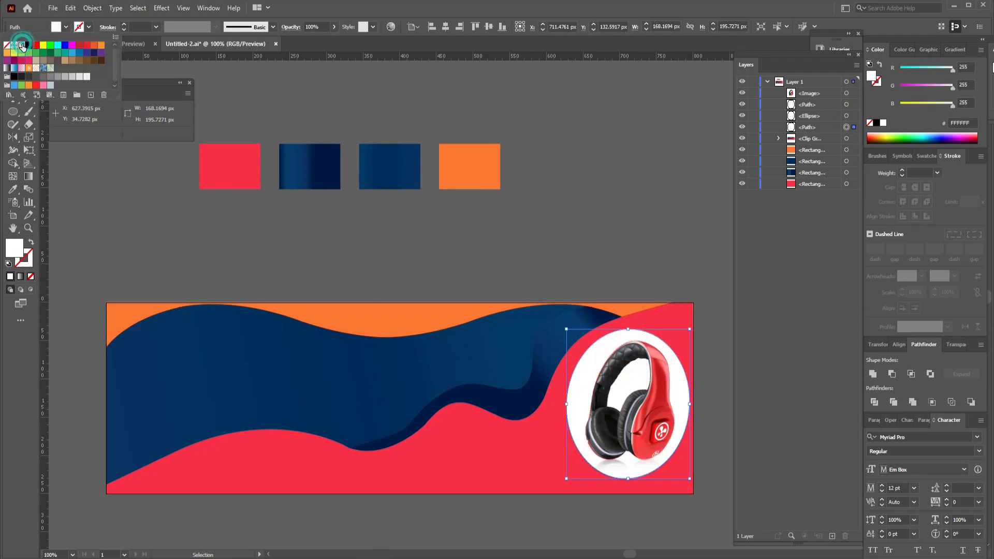
Fill the middle ellipse behind the headphones with the plain blue gradient sampled from the third palette rectangle.
click(853, 117)
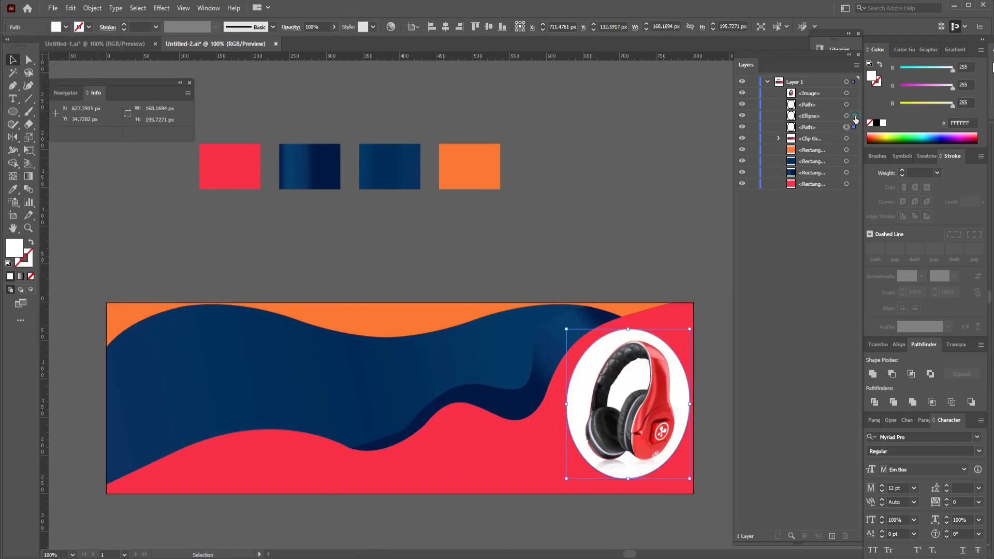
click(853, 117)
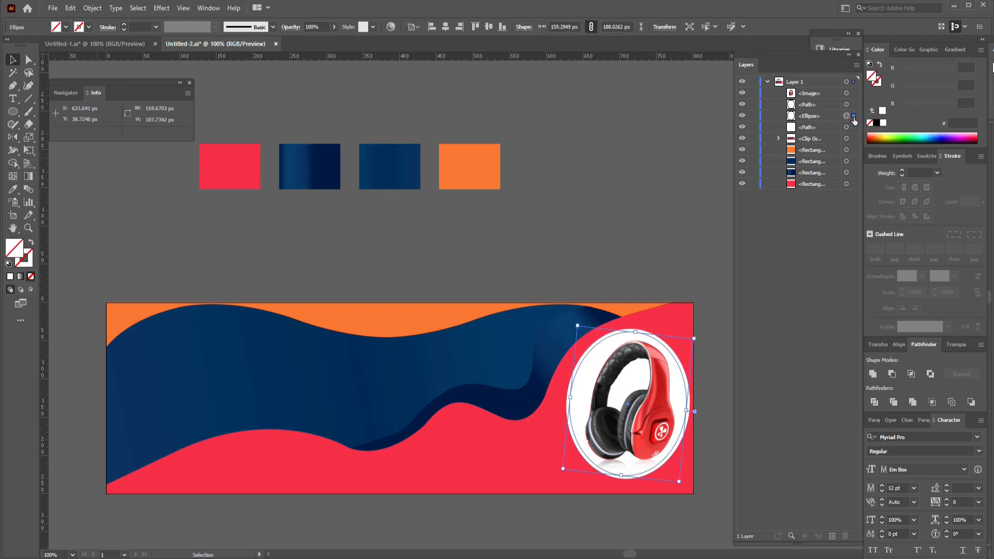
key(i)
click(381, 173)
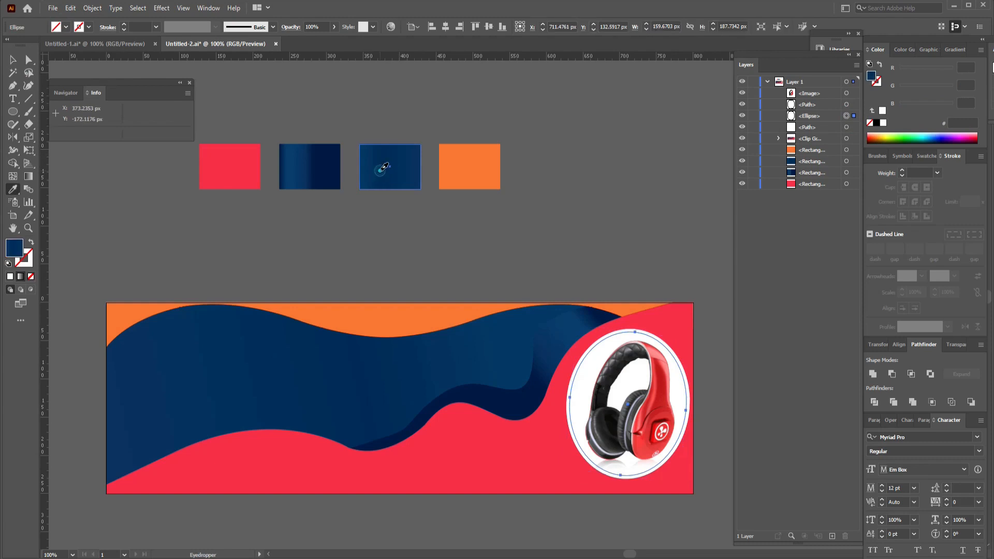
Fill the innermost ellipse with the dark navy gradient sampled from the second palette rectangle.
click(854, 105)
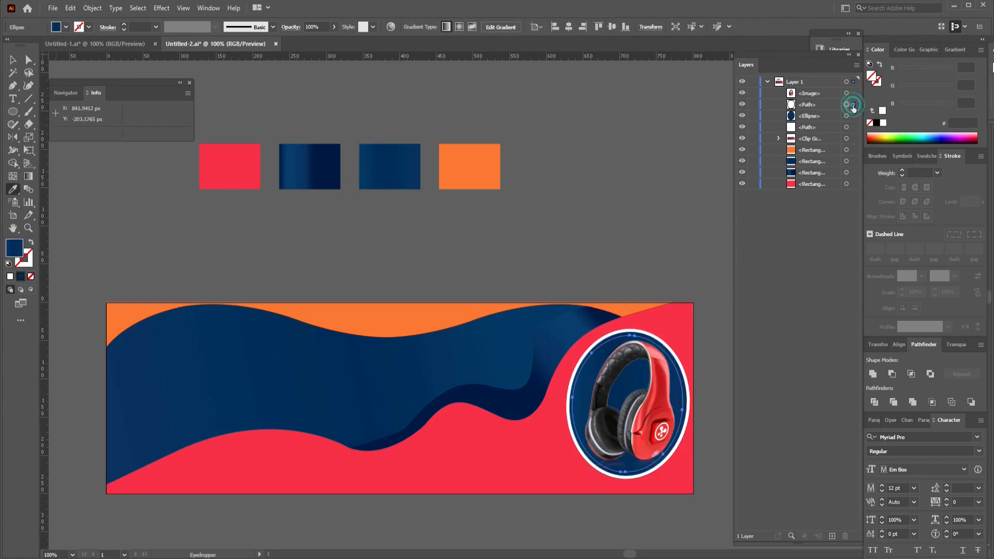
click(336, 159)
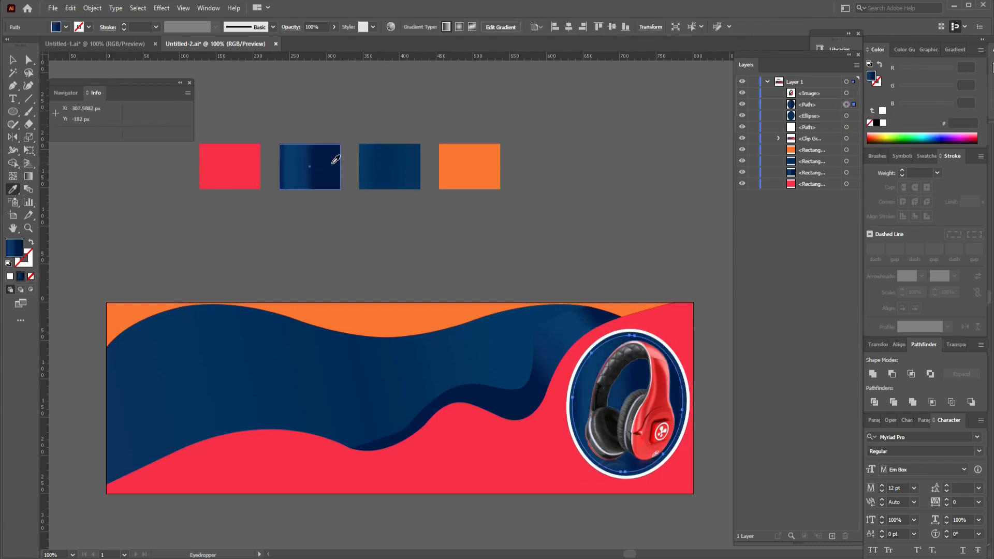
key(v)
click(12, 61)
click(256, 215)
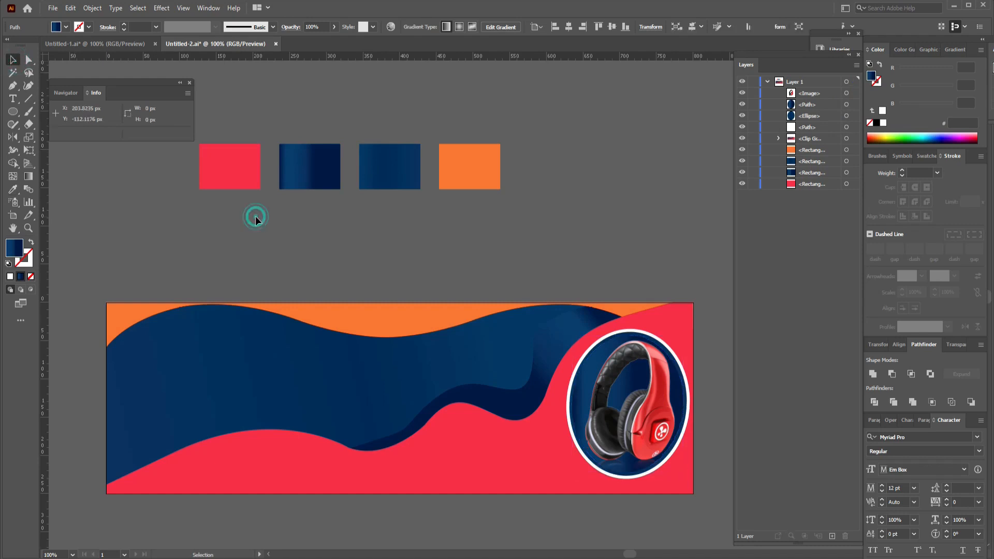
Recolor the outer ellipse dark navy and the middle ellipse white, and place the framed headphones on the banner's red right end.
click(846, 128)
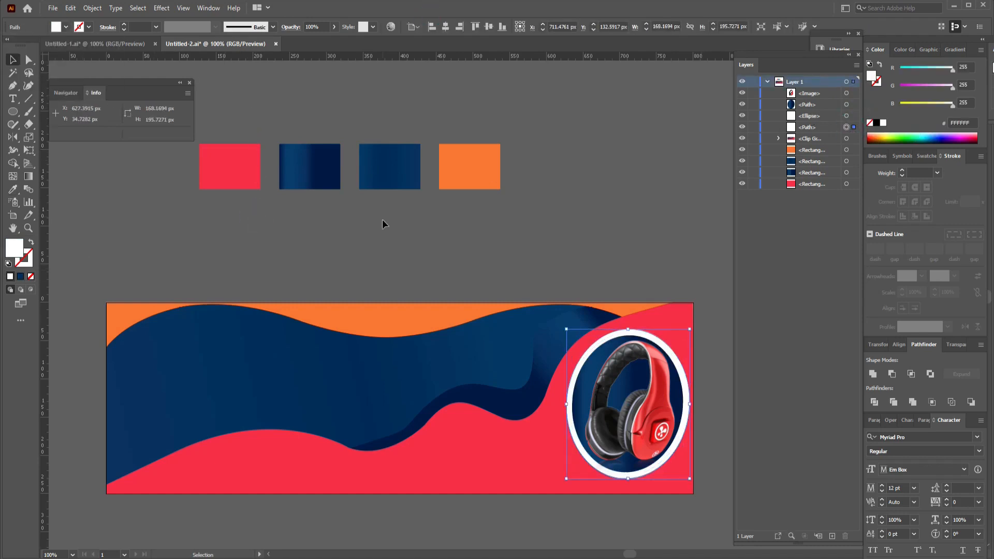
click(198, 223)
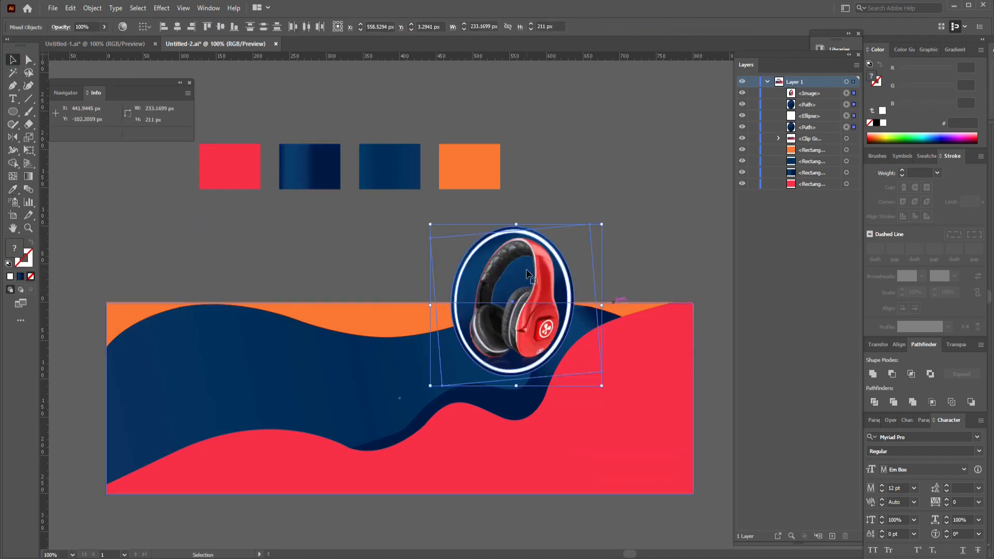
drag(526, 274, 638, 375)
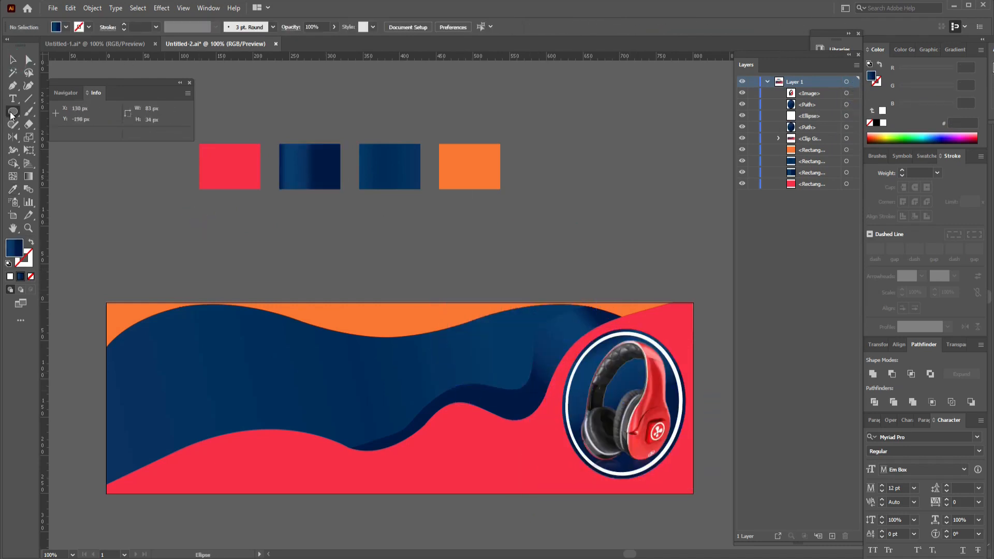
Draw a rounded rectangle of 97 × 25 px above the banner and fill it with the palette's orange.
click(13, 111)
click(37, 123)
drag(329, 244, 397, 263)
key(i)
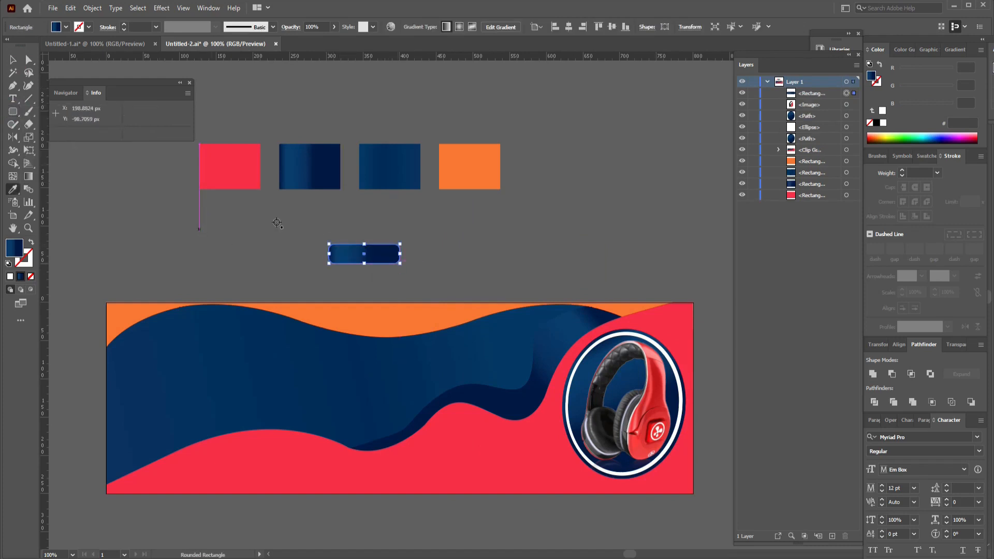
click(485, 172)
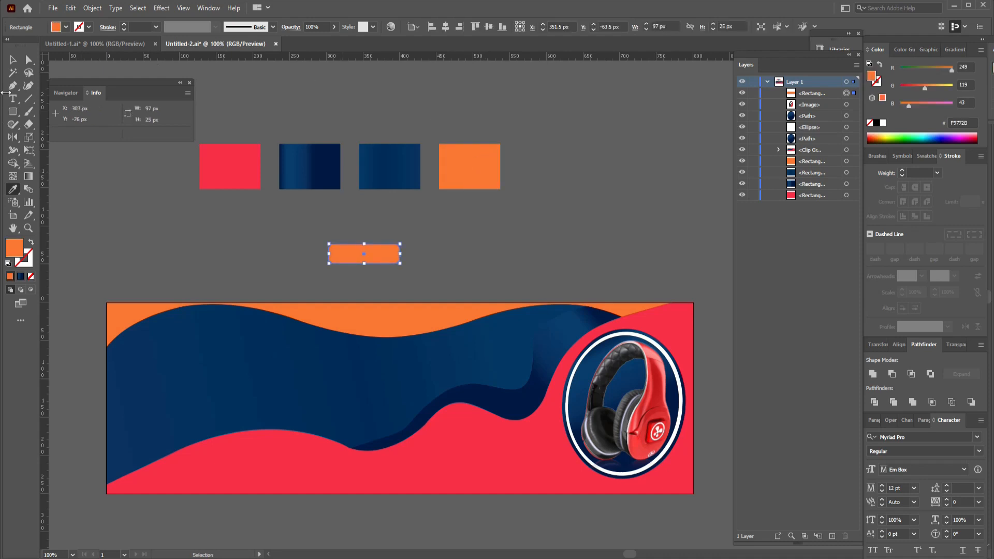
Add the text "SHOP NOW" in capitals beside the orange rounded rectangle.
key(t)
click(439, 260)
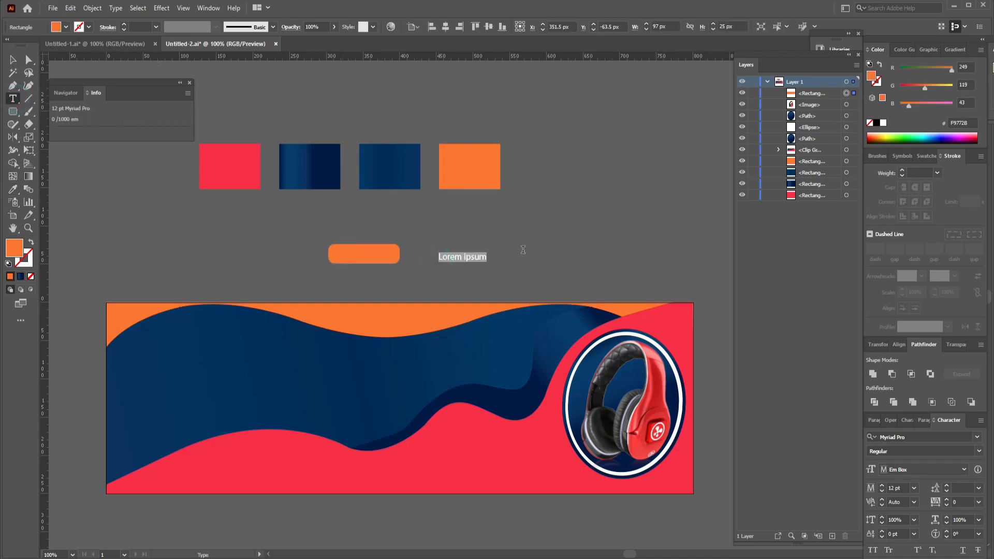
text(shop now)
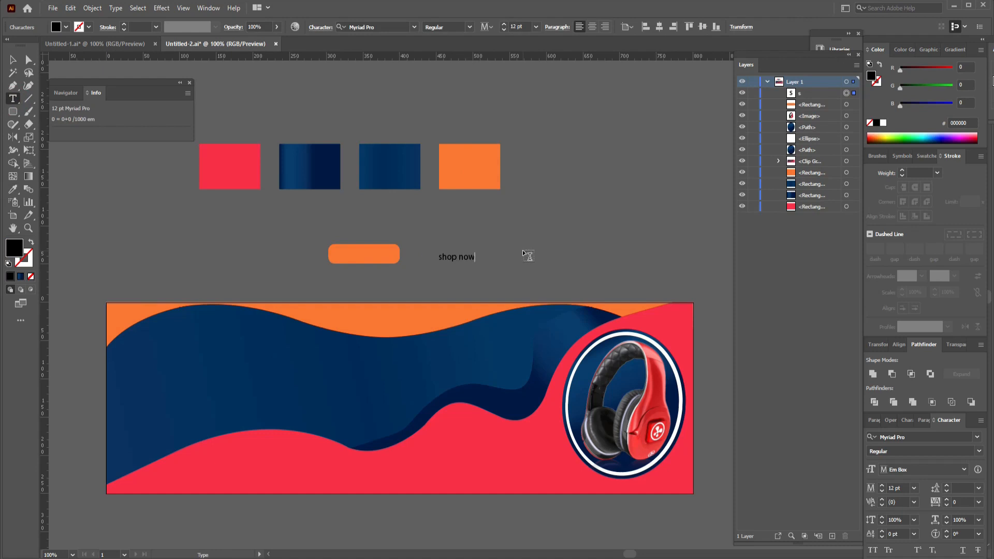
drag(473, 256, 430, 257)
text(SHOP NOW)
click(13, 59)
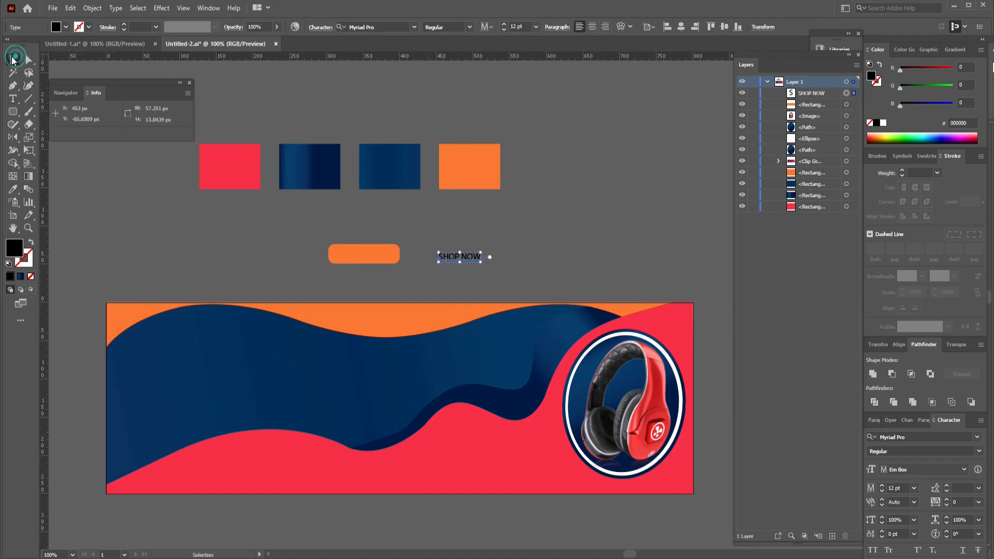
Set the SHOP NOW text in Akrobat Black and place it on the orange rounded rectangle.
click(372, 27)
text(ak)
click(541, 195)
drag(466, 258, 364, 253)
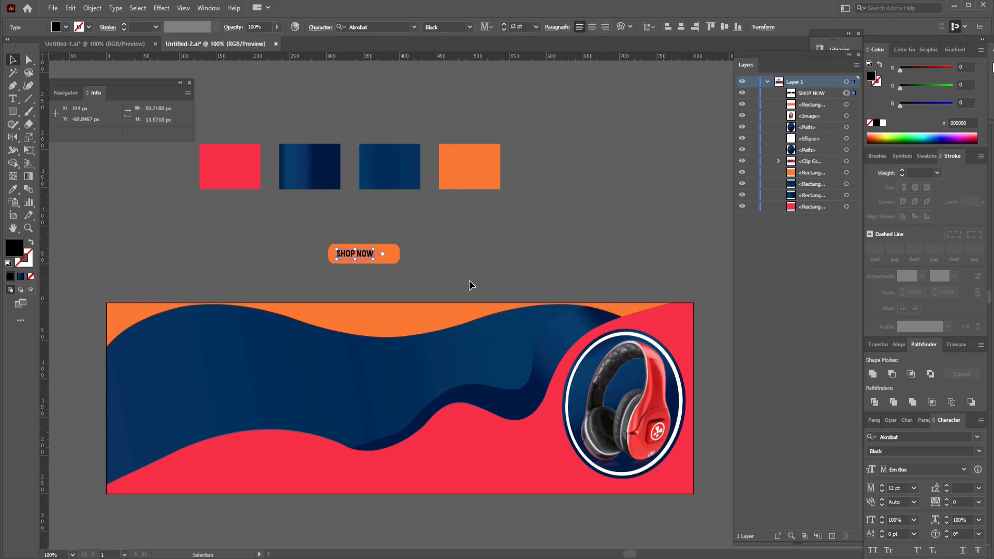
Draw a 30 × 30 px circle beside the button and apply the third palette rectangle's blue gradient to it and the SHOP NOW text.
drag(13, 111, 57, 138)
mouse_move(453, 237)
mouse_down()
mouse_move(477, 258)
mouse_move(462, 245)
mouse_up()
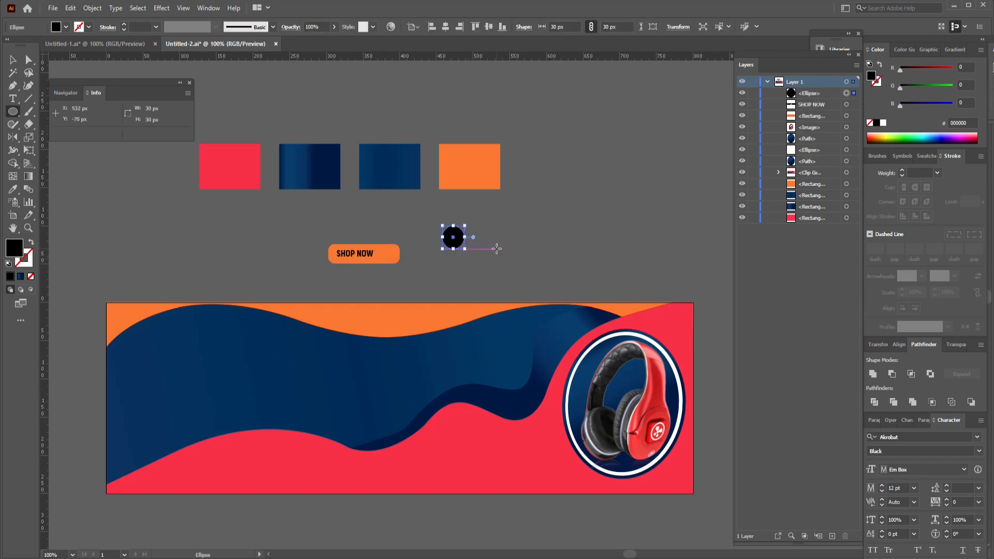
key(i)
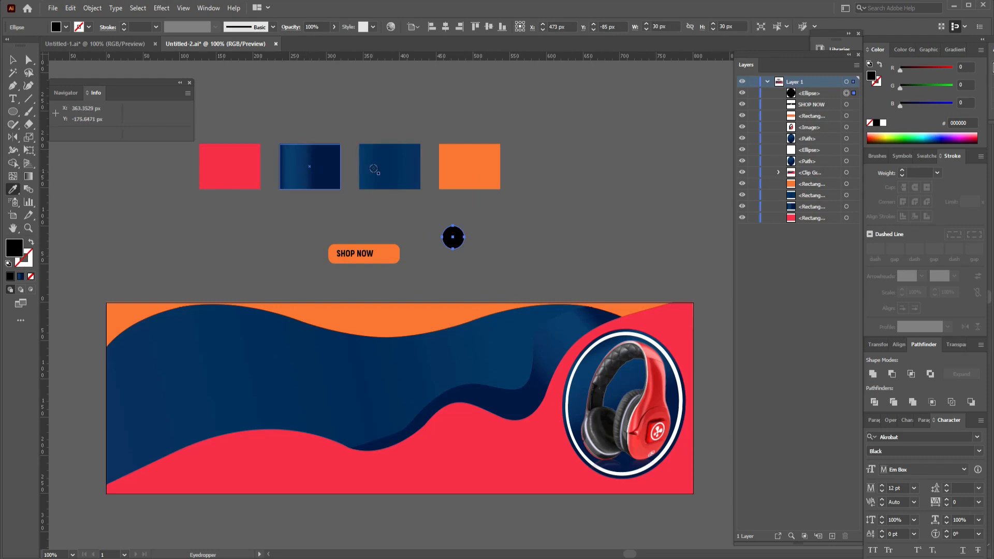
click(374, 169)
ctrl+click(356, 253)
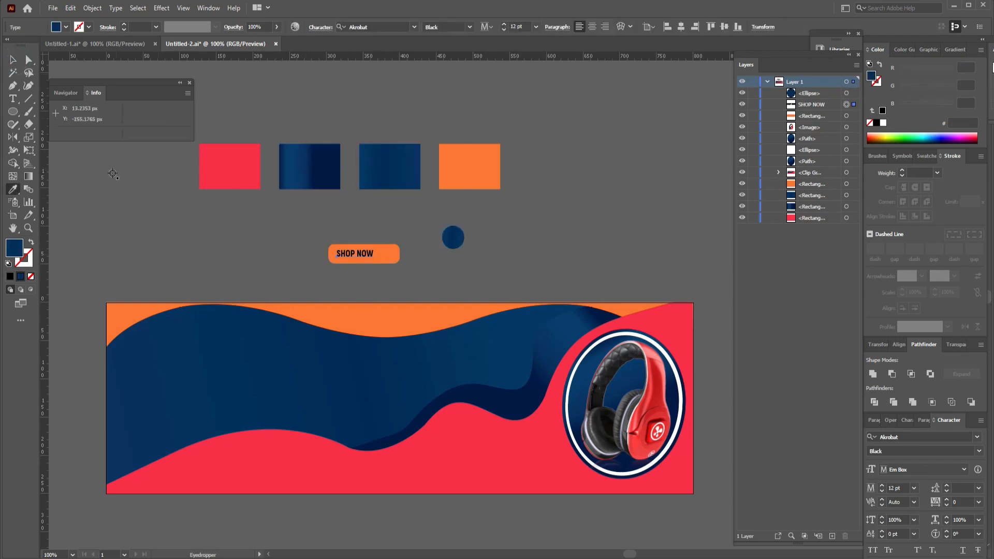
Draw a three-sided polygon of about 33 × 28.5 px beside the button and fill it with the palette's orange.
click(13, 112)
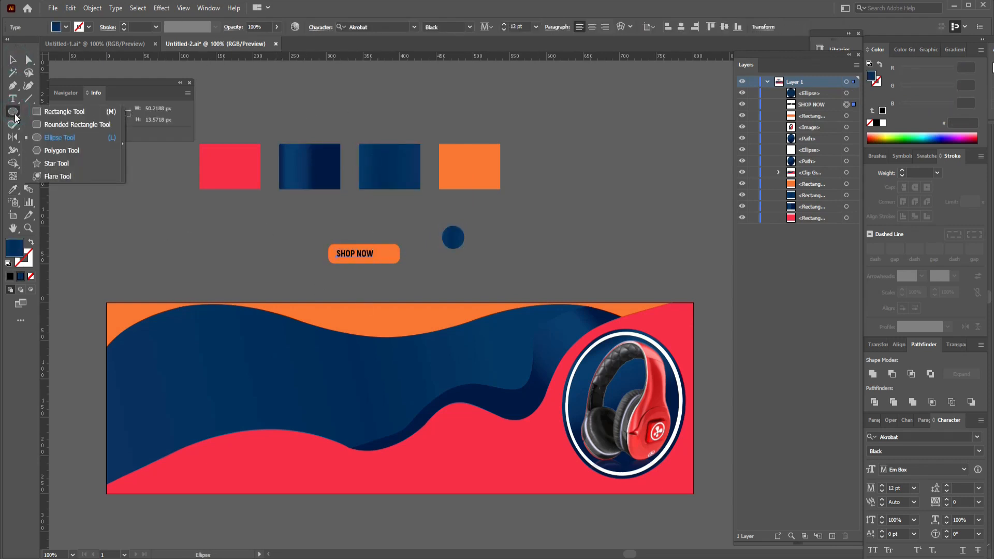
click(45, 150)
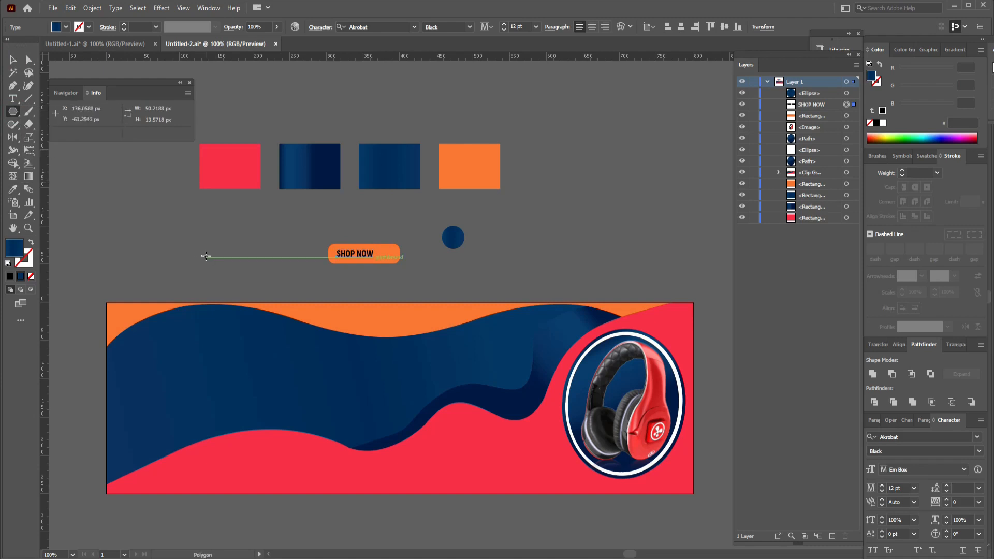
mouse_move(206, 256)
mouse_down()
mouse_move(236, 283)
mouse_move(224, 249)
mouse_move(218, 264)
mouse_up()
key(Down)
key(Down)
key(Down)
key(Down)
key(i)
click(483, 165)
key(v)
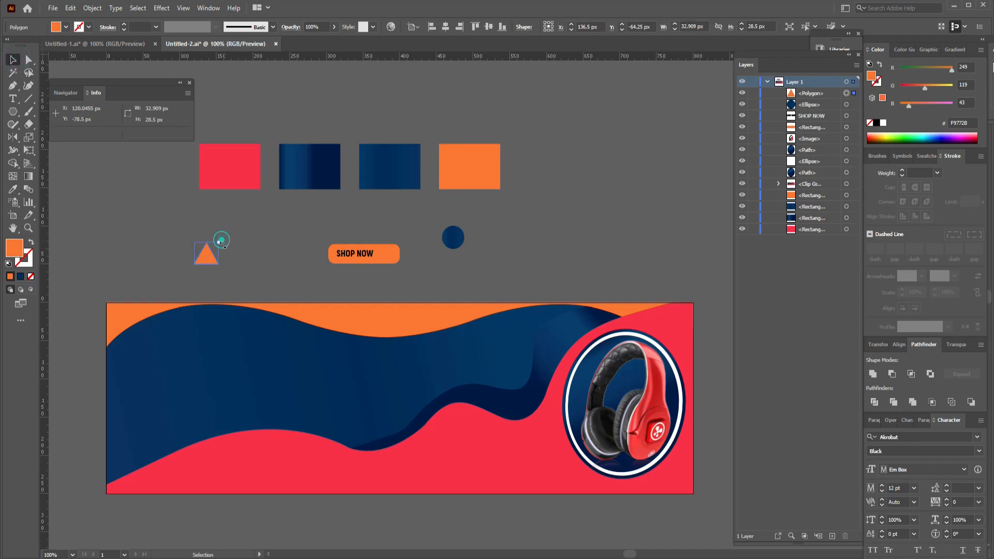
Rotate the orange triangle by 270°, shrink it to about 15 × 18 px and centre it on the blue circle.
mouse_move(221, 237)
mouse_down()
mouse_move(225, 266)
mouse_move(223, 242)
mouse_up()
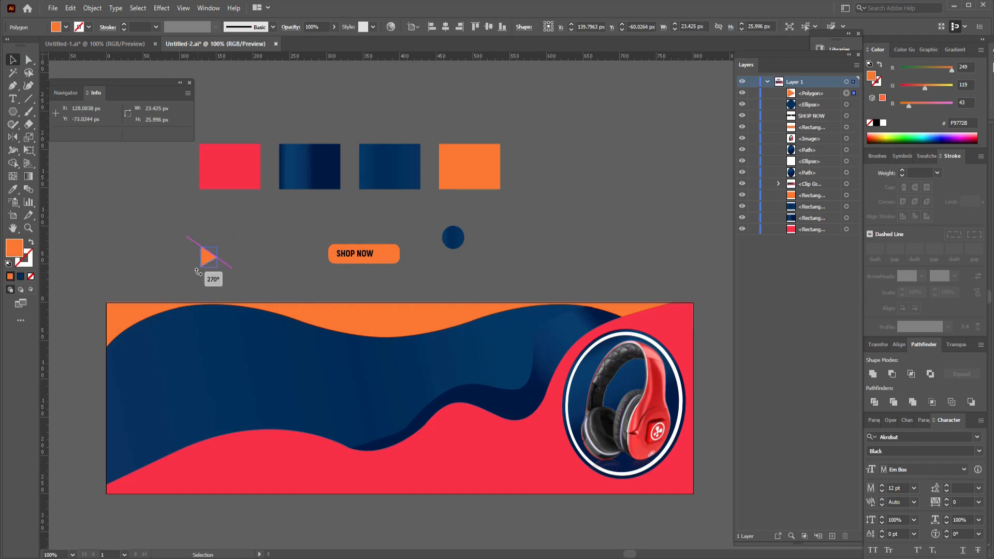
drag(211, 260, 464, 230)
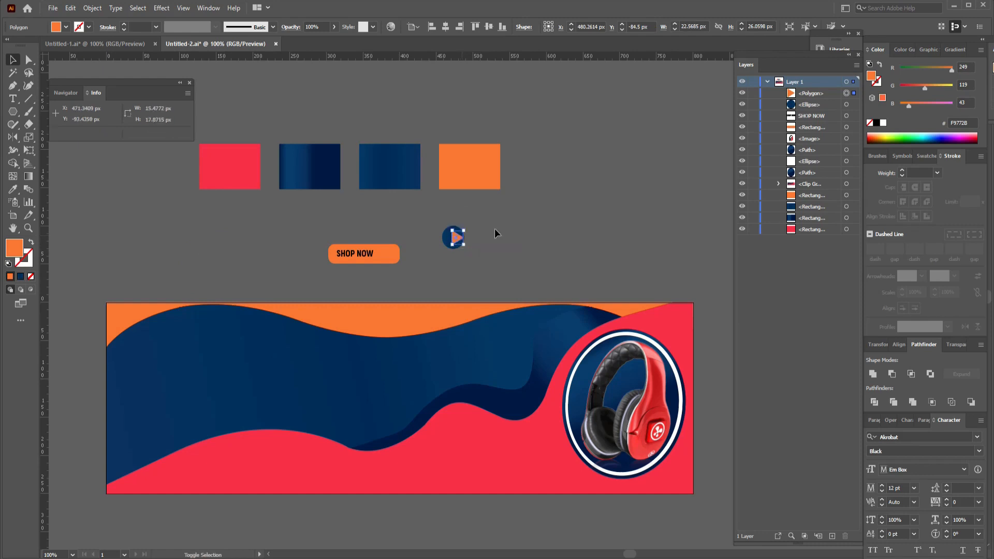
key(Left)
key(Left)
key(Left)
key(Left)
key(Up)
Centre-align the orange triangle and the blue circle, and nudge the triangle slightly to the right inside the circle.
click(495, 228)
drag(480, 231, 443, 239)
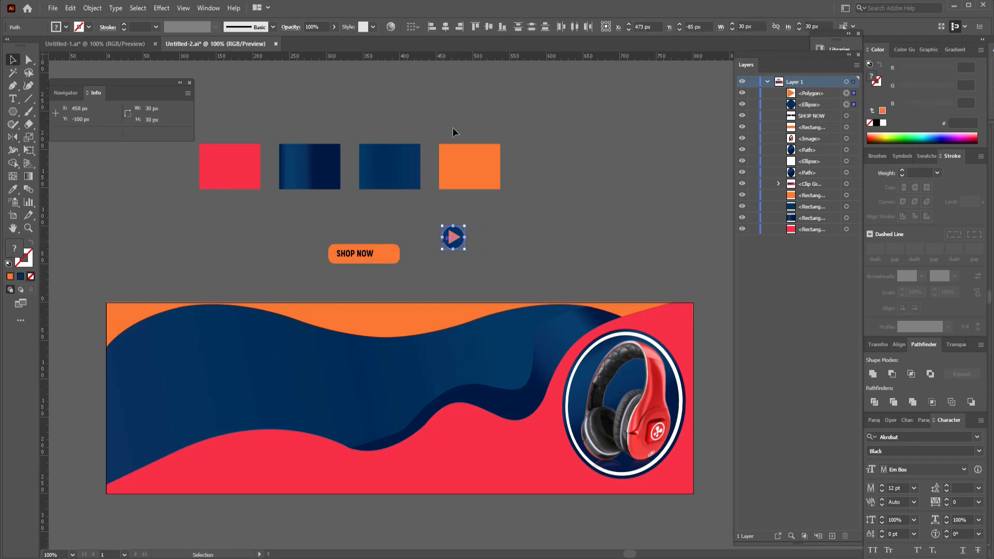
click(446, 30)
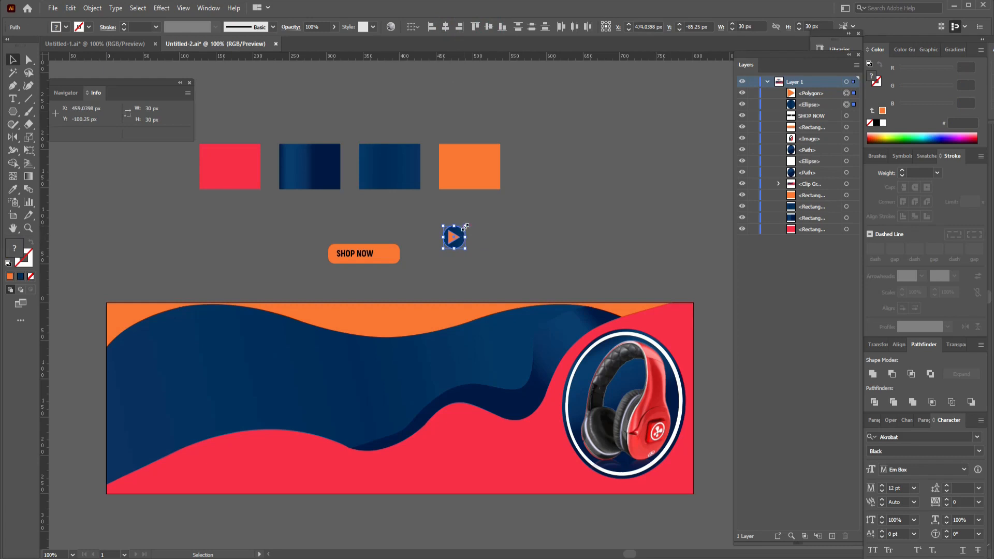
click(481, 243)
click(453, 238)
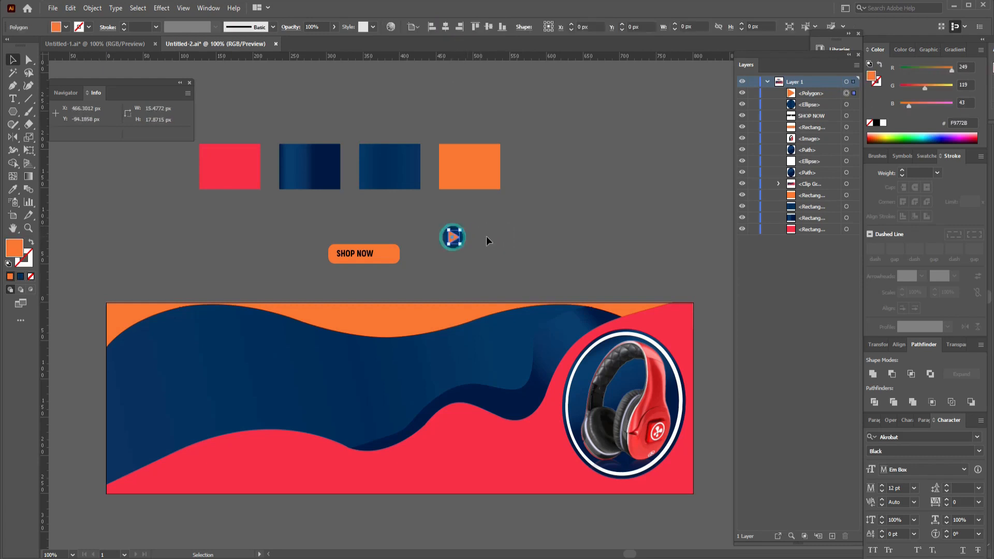
key(Right)
click(498, 235)
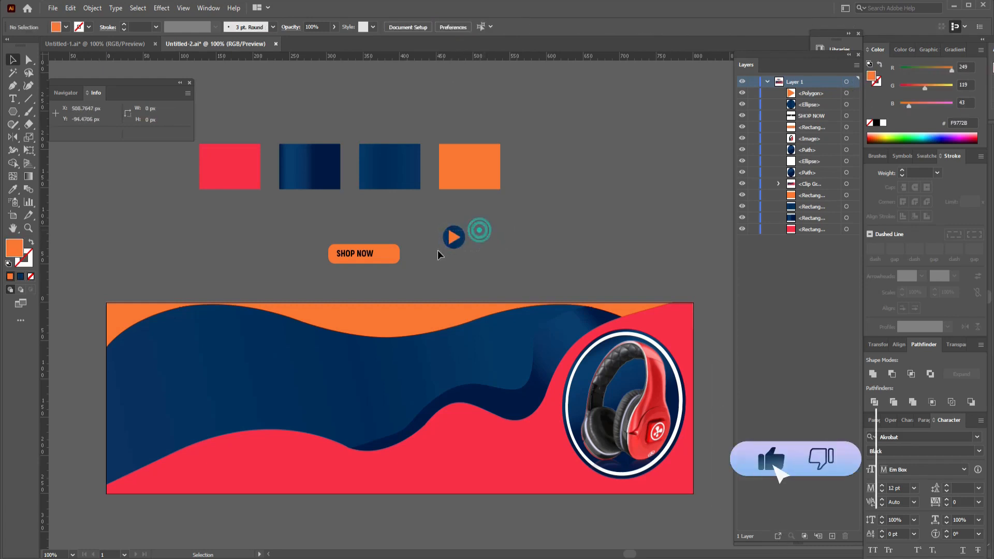
Group the orange triangle with the blue circle, shrink the icon and place it after the SHOP NOW text on the button.
drag(439, 219, 490, 255)
key(a)
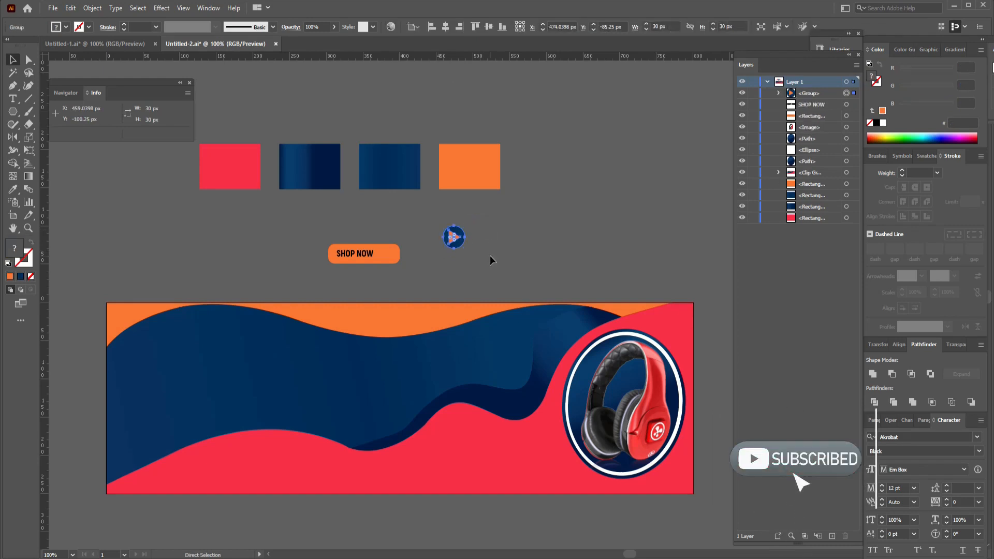
key(ctrl+g)
drag(467, 226, 358, 253)
click(455, 259)
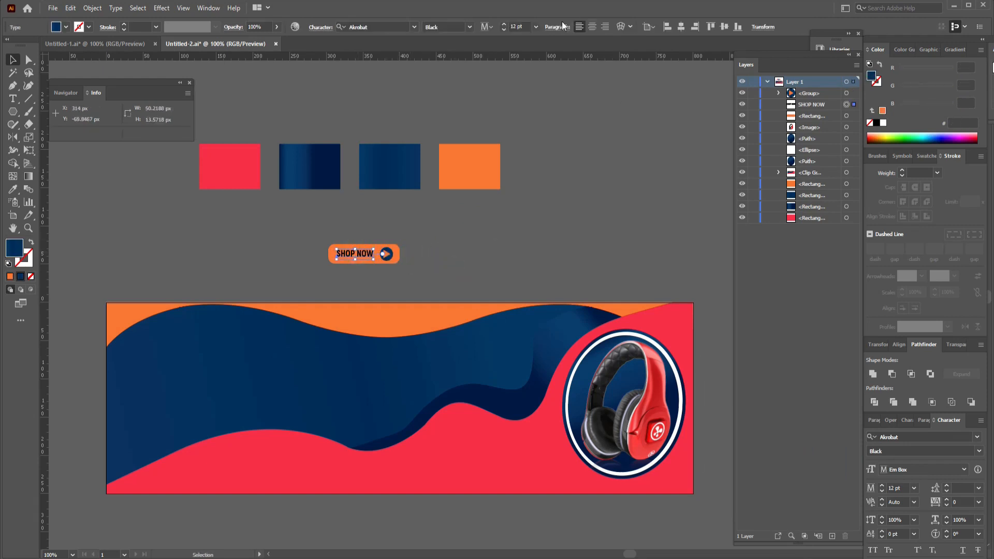
Increase the SHOP NOW text to 14 pt and nudge it slightly left and down within the orange button.
click(503, 24)
click(502, 24)
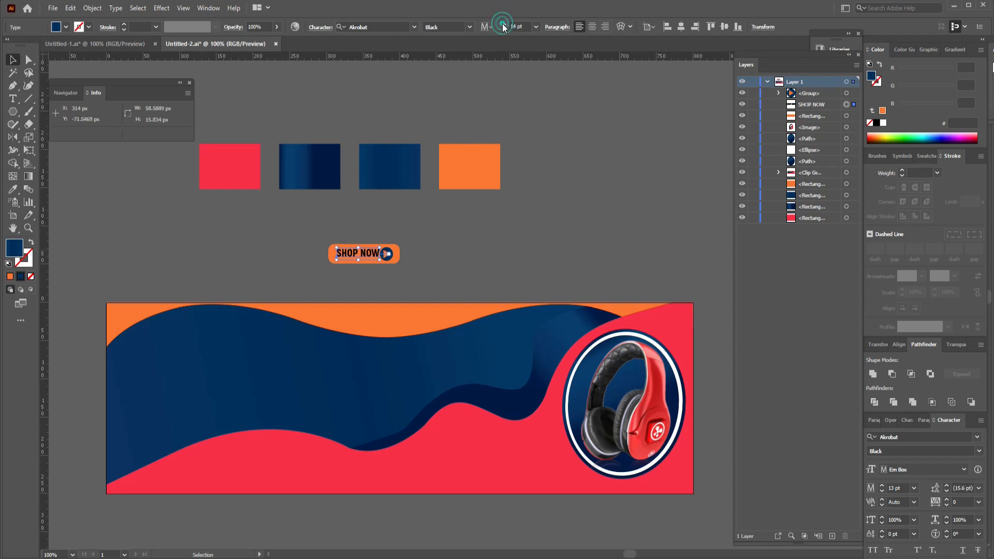
key(Left)
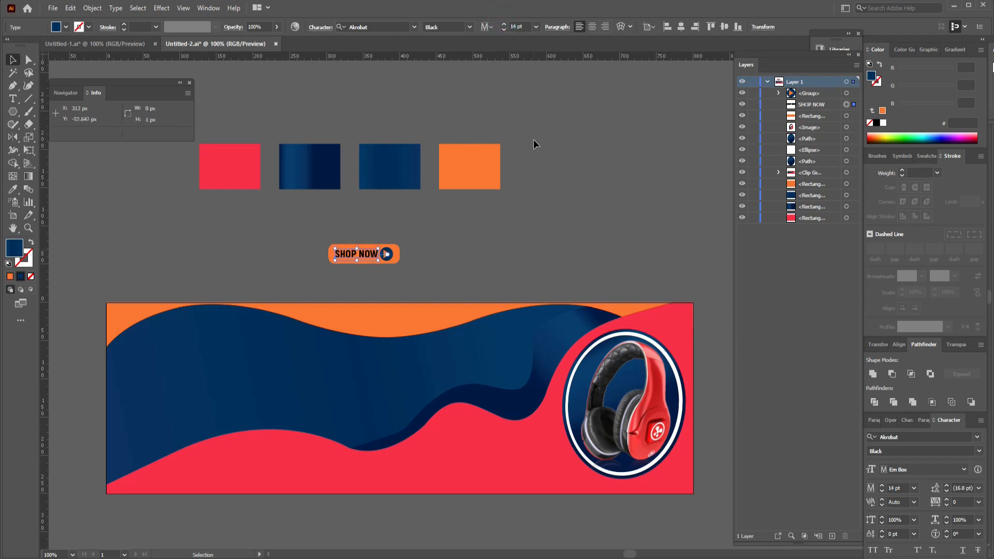
key(Down)
click(495, 254)
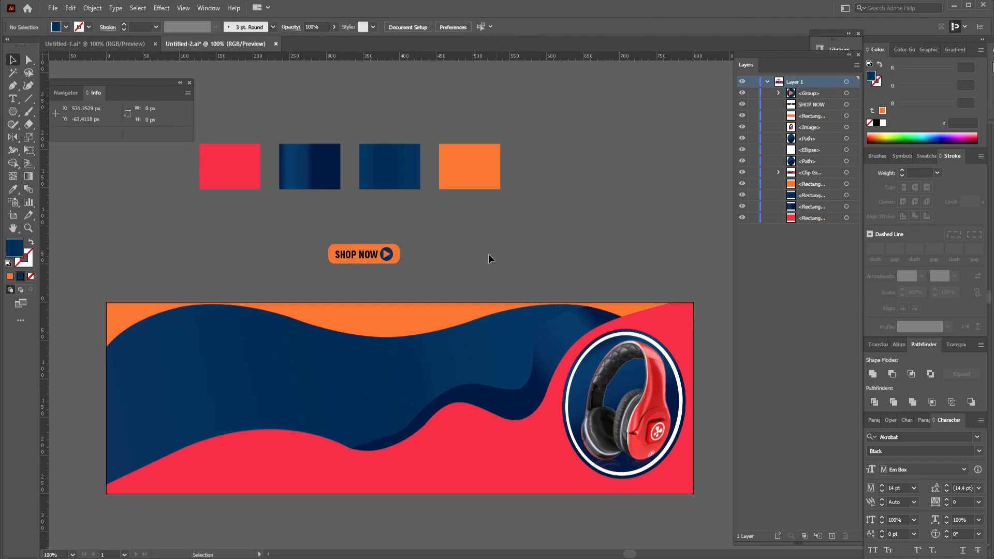
click(362, 251)
click(490, 249)
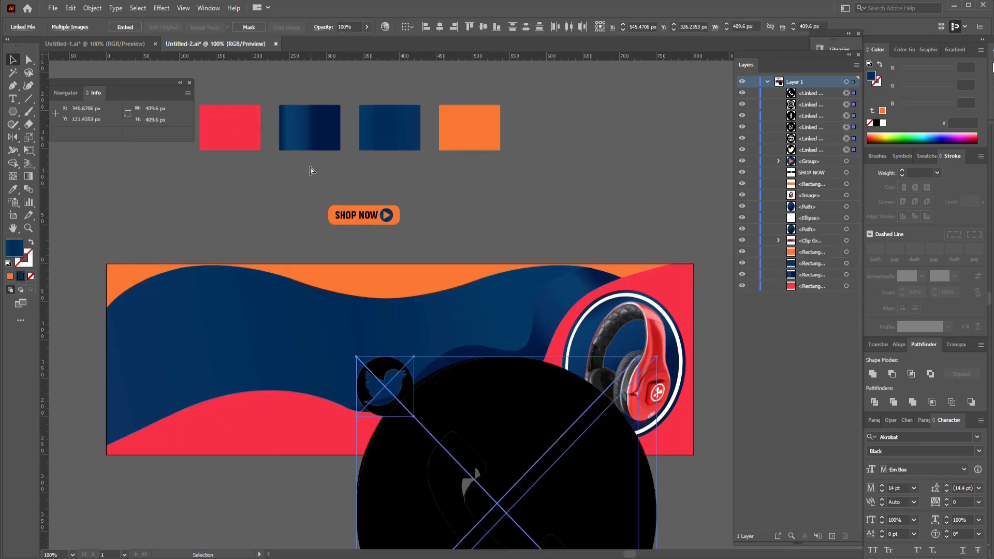
Spread the placed social and contact icons out below the banner, and shrink the Twitter and Facebook icons side by side.
key(ctrl+minus)
key(ctrl+minus)
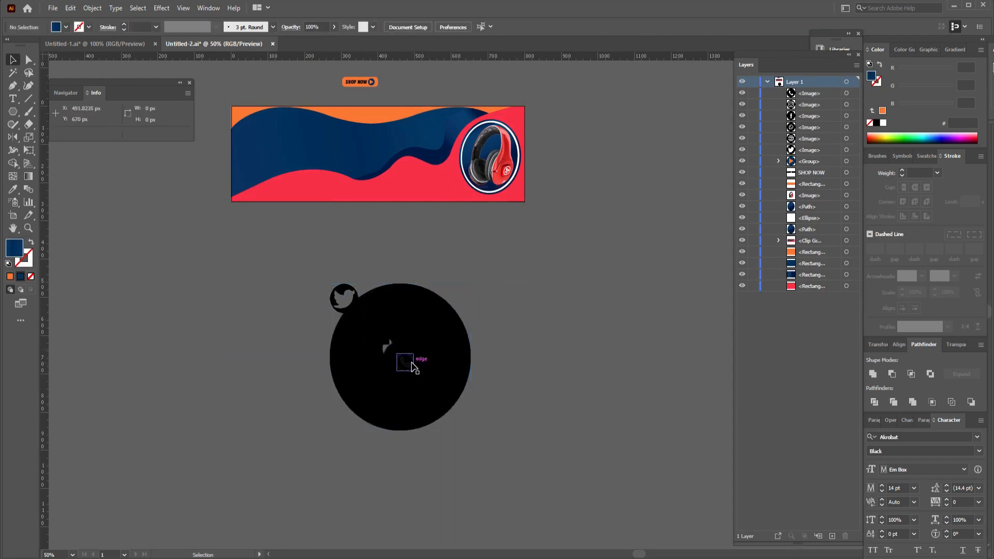
drag(388, 344, 476, 284)
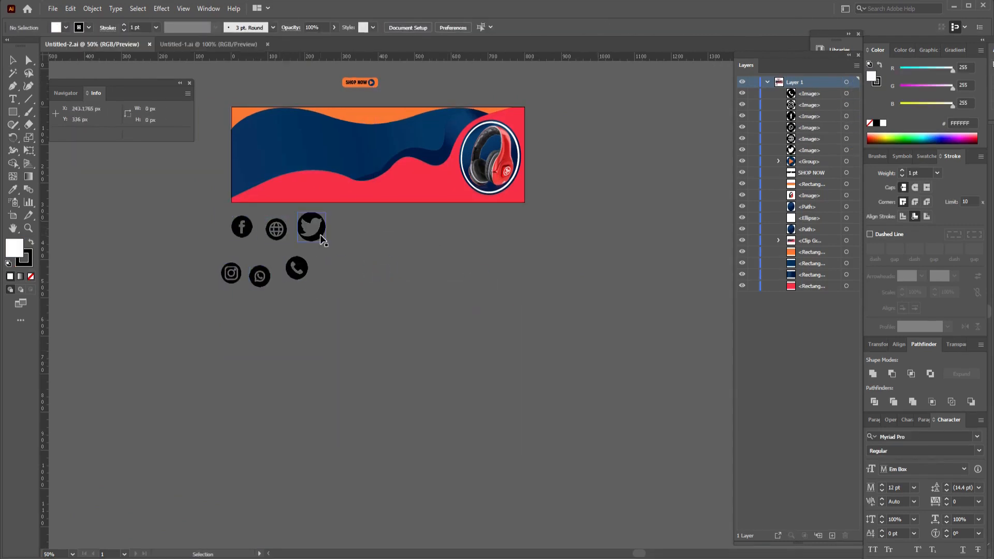
drag(241, 226, 316, 222)
click(317, 228)
click(346, 231)
drag(356, 220, 323, 227)
click(312, 227)
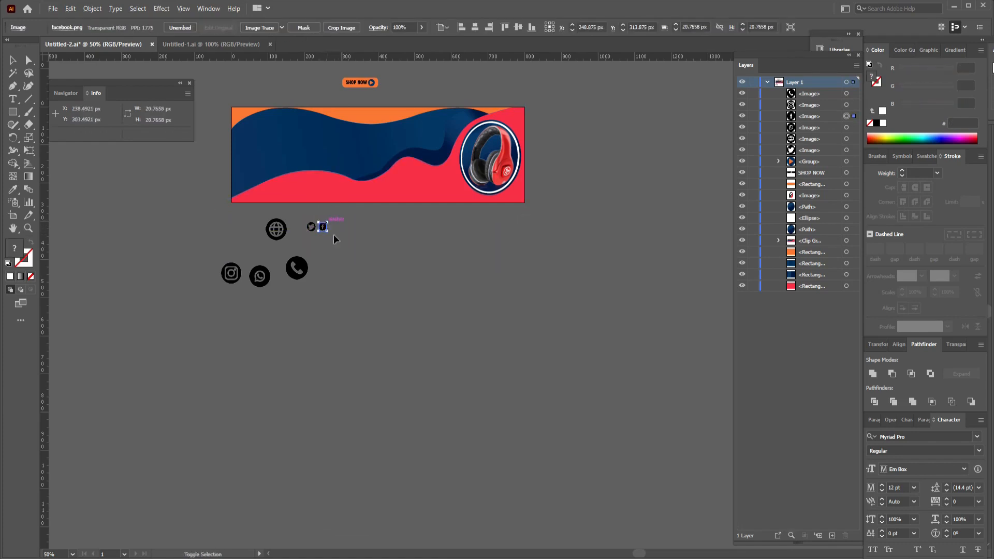
Shrink the WhatsApp and Instagram icons beneath the banner and move the Twitter icon onto the banner's red wave.
click(333, 235)
drag(263, 279, 345, 234)
shift+click(346, 232)
drag(231, 276, 277, 187)
click(386, 231)
Resize the Facebook icon to about 30 px and place it close beside the Twitter icon on the red wave.
click(323, 227)
drag(326, 223, 330, 219)
drag(331, 219, 330, 223)
drag(323, 230, 292, 189)
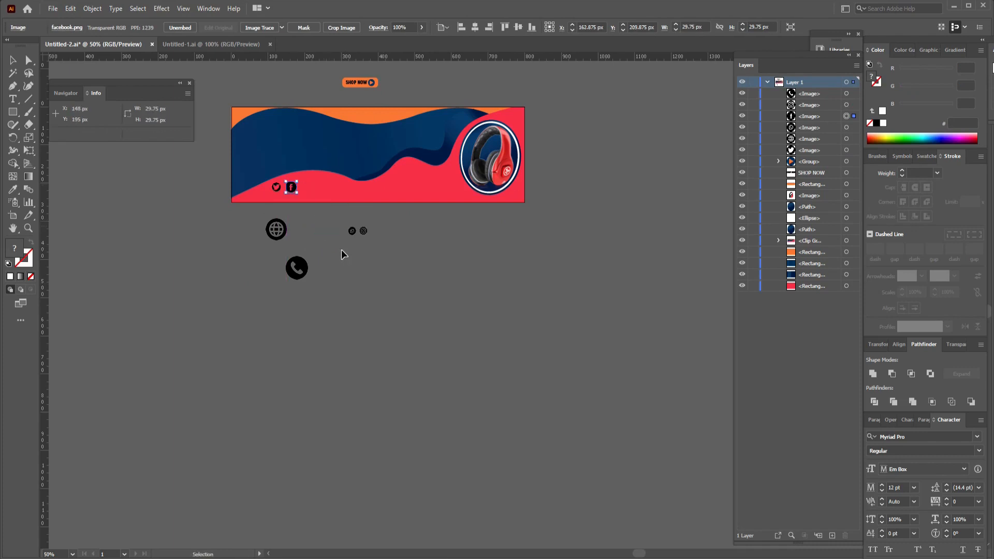
key(Left)
key(Left)
key(Left)
Complete the social row with the WhatsApp and Instagram icons, and stack the small phone and globe icons further along the red wave.
drag(352, 233, 303, 189)
drag(364, 232, 312, 190)
drag(495, 305, 291, 188)
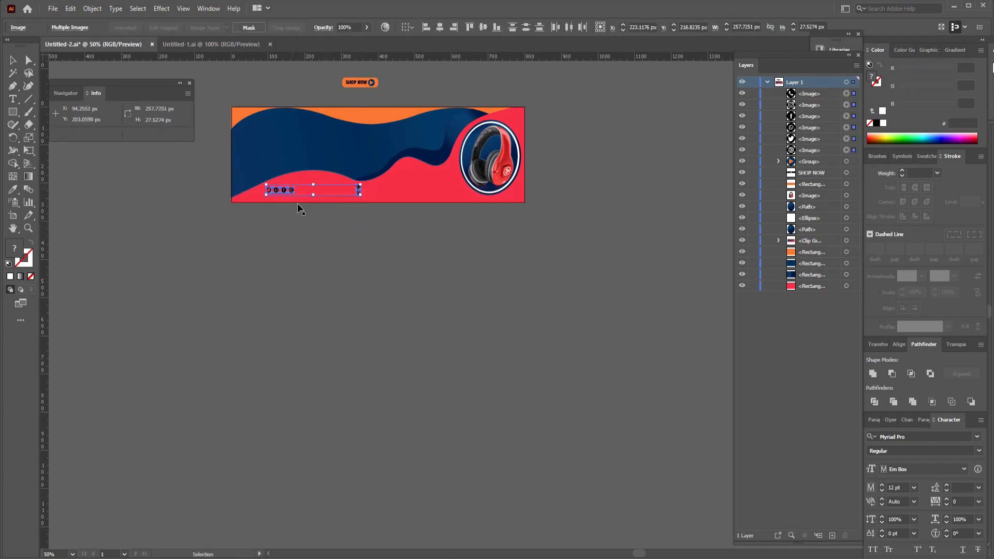
click(348, 272)
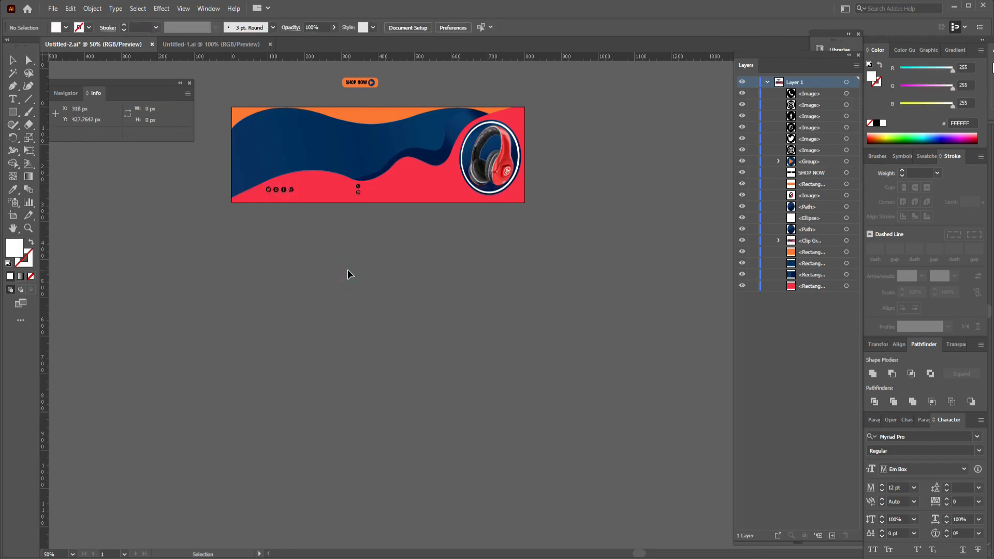
click(13, 99)
click(374, 238)
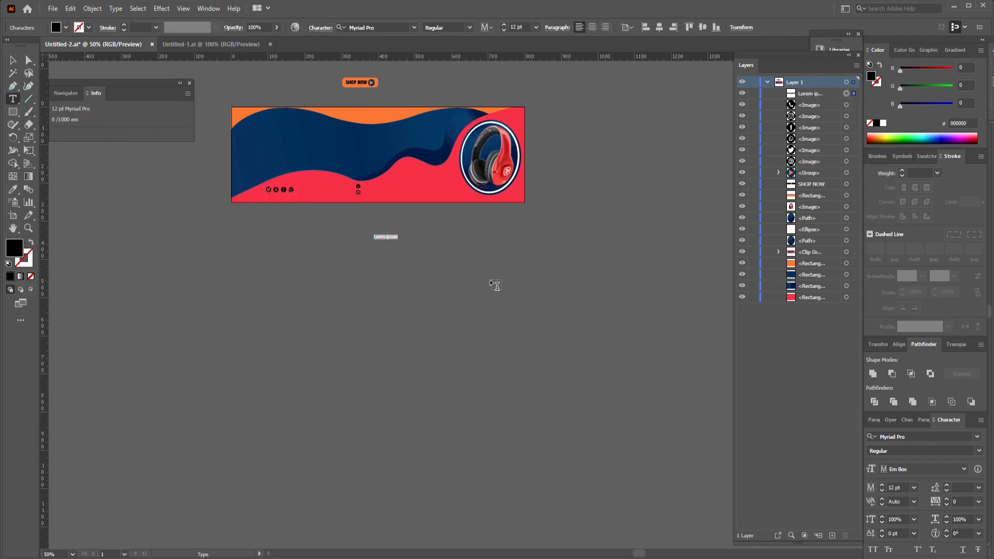
text(www.wesite)
key(Escape)
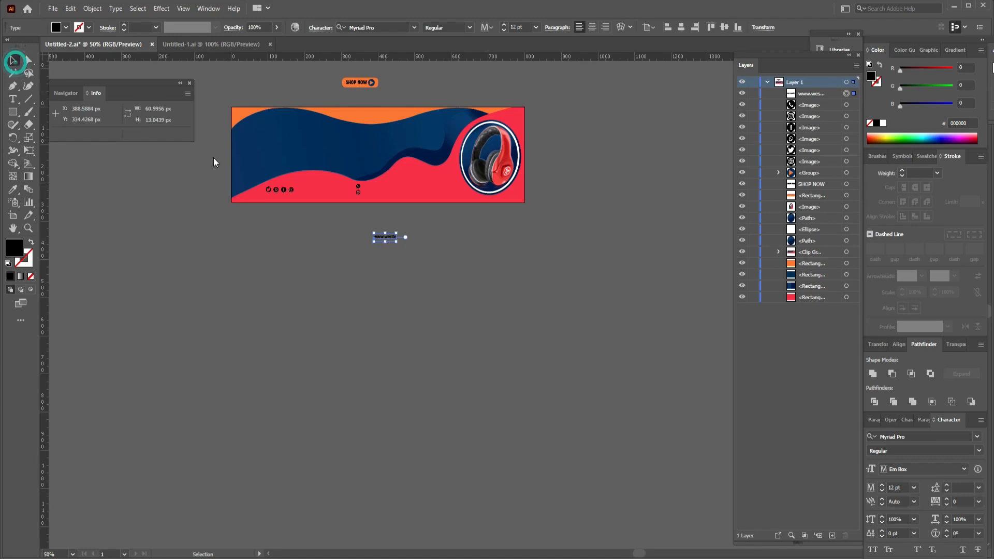
Copy the web address as a phone number line, place both in Akrobat Bold beside their icons on the banner, and save.
drag(392, 239, 392, 248)
double_click(389, 245)
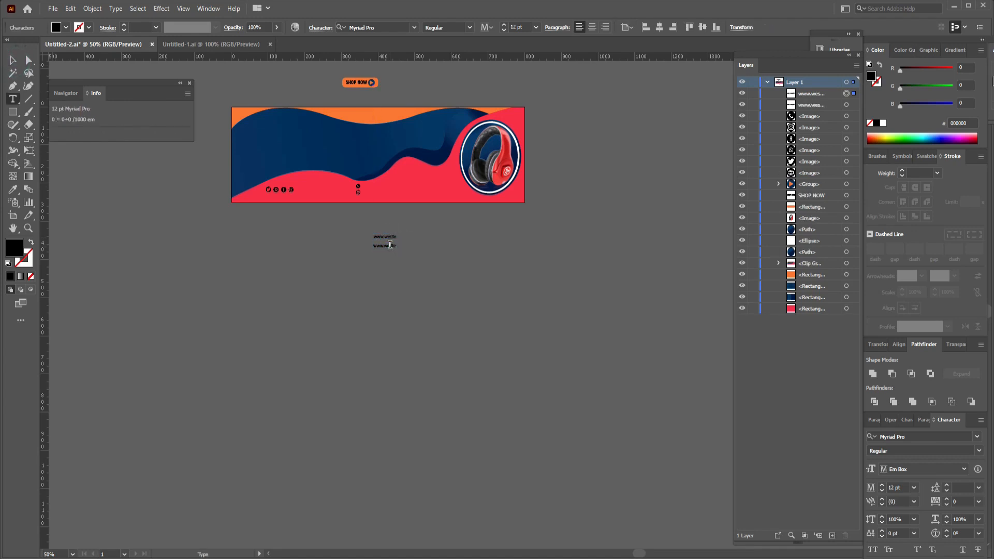
key(ctrl+a)
text(234)
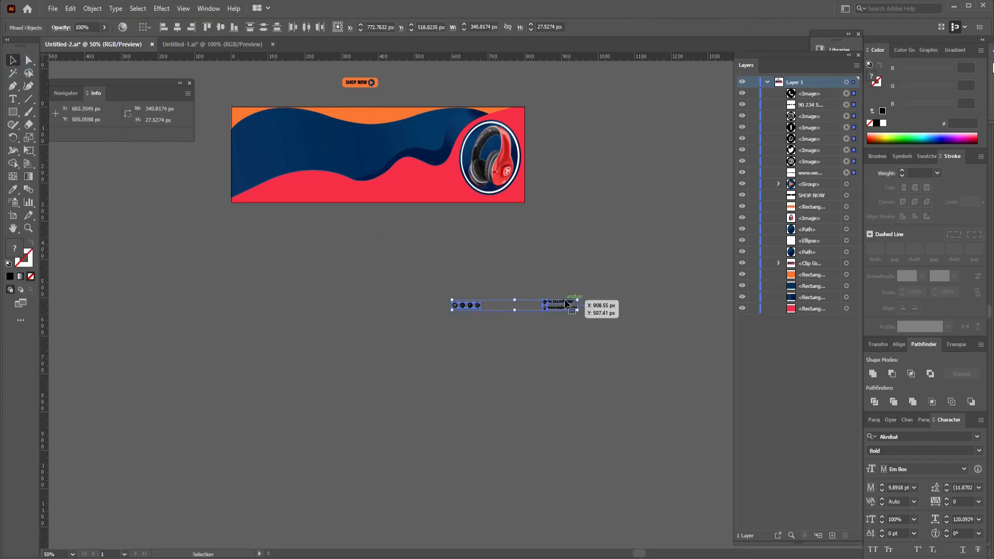
drag(569, 306, 383, 185)
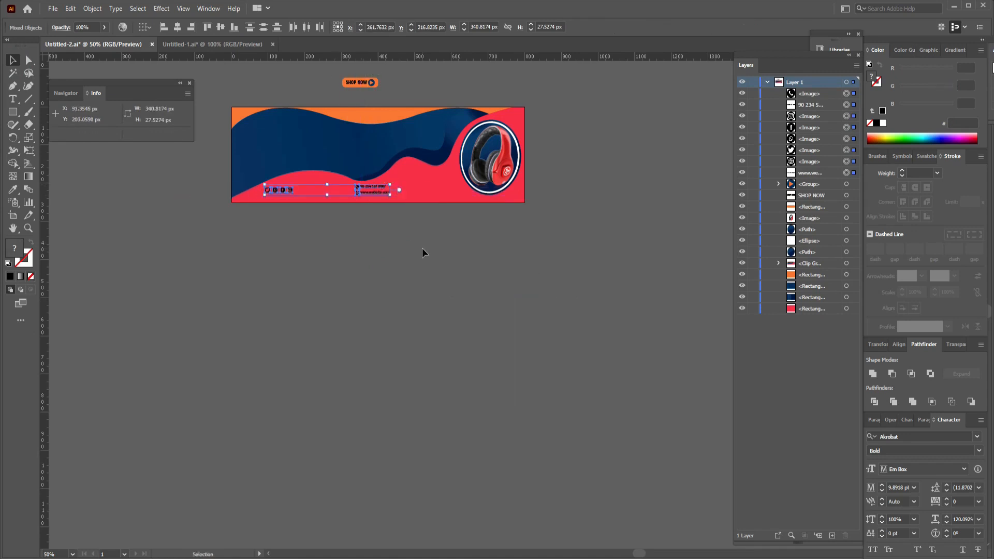
click(421, 249)
key(ctrl+s)
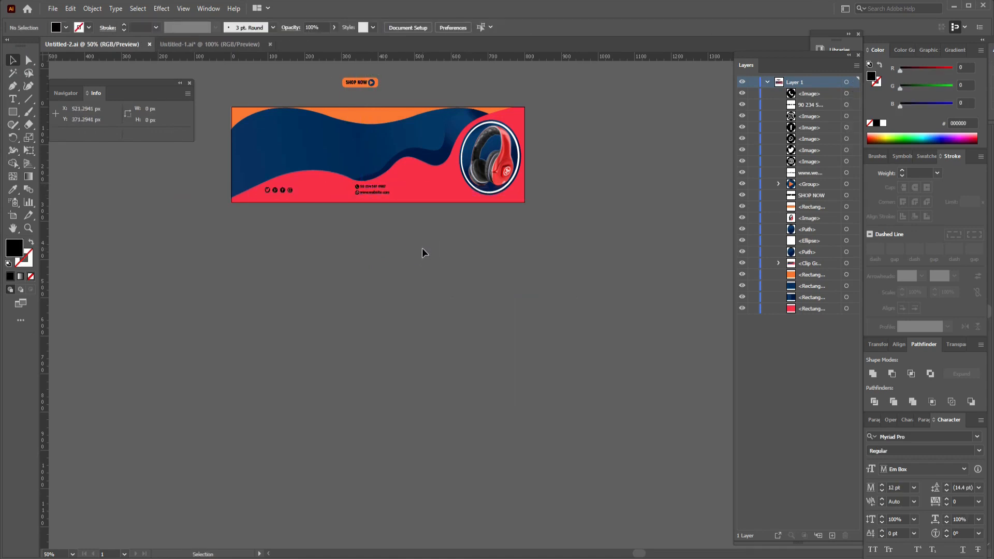
Add the text EXTRA VBAZZ below the banner.
key(t)
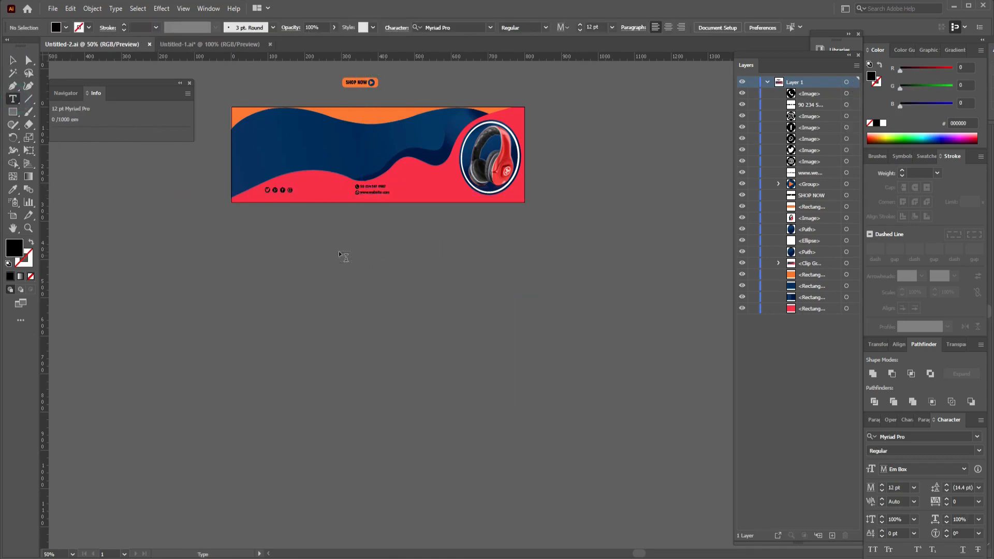
click(333, 233)
text(EXTR)
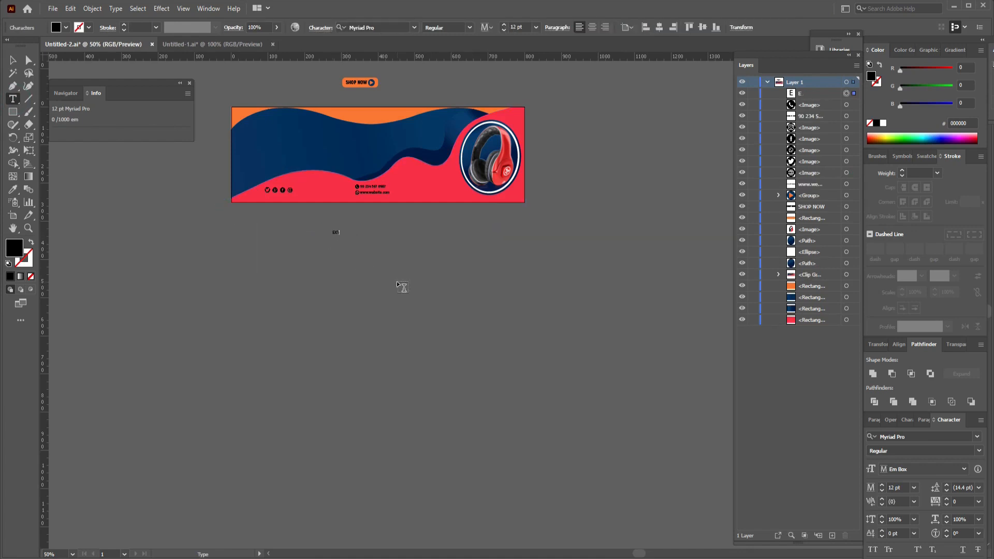
text(A VBAZZ)
key(Escape)
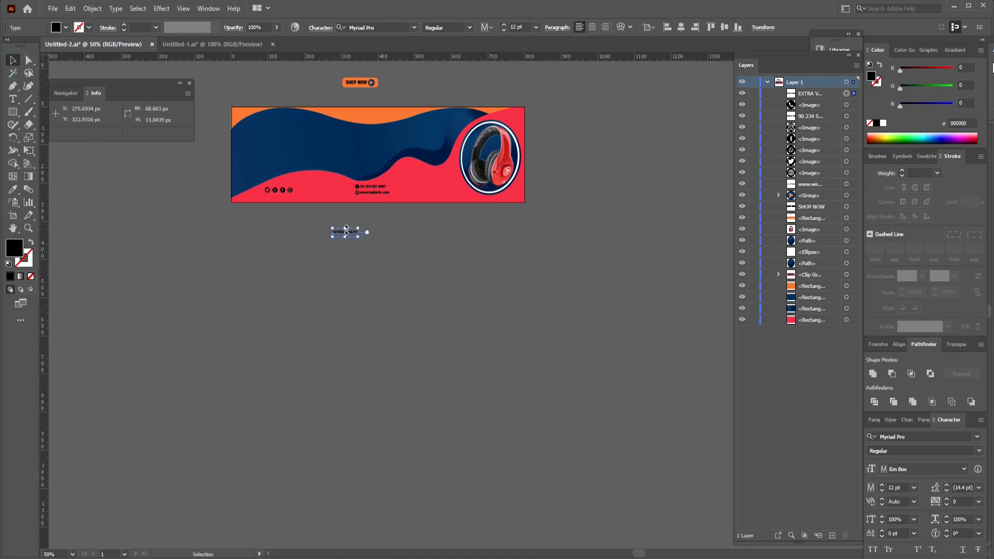
Duplicate the EXTRA VBAZZ text directly beneath it and replace the copy's wording with FILL THE MUSIC.
key(t)
click(351, 240)
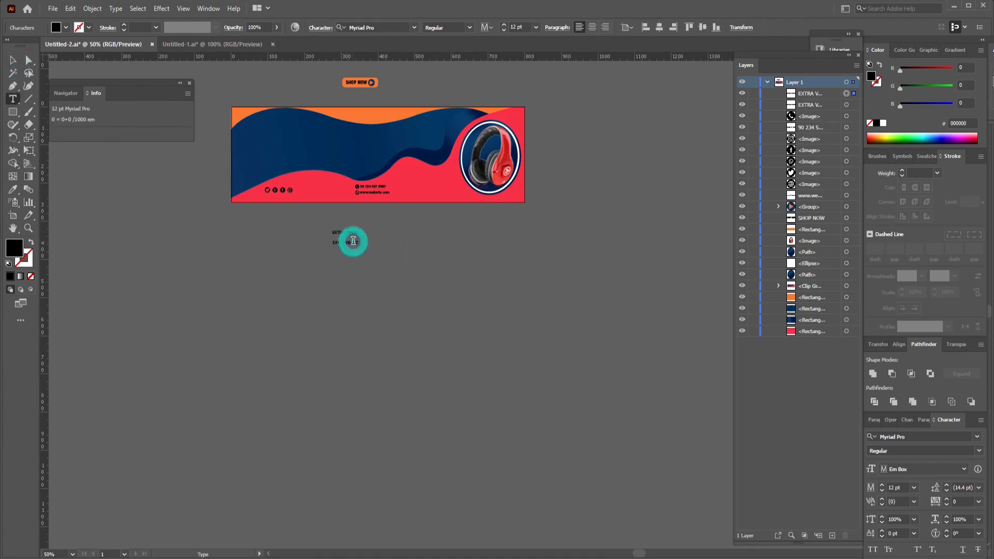
text(FELILT)
click(13, 59)
click(395, 240)
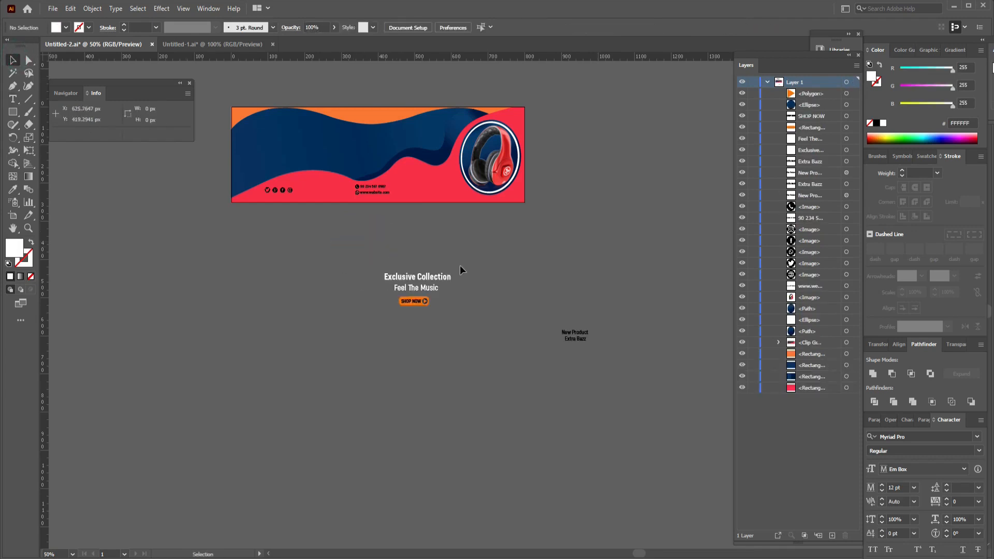
click(456, 265)
Place Exclusive Collection, Feel The Music and SHOP NOW on the blue wave, New Product Extra Bazz beside the headphones, and switch to the Untitled-1 document.
drag(425, 274, 296, 130)
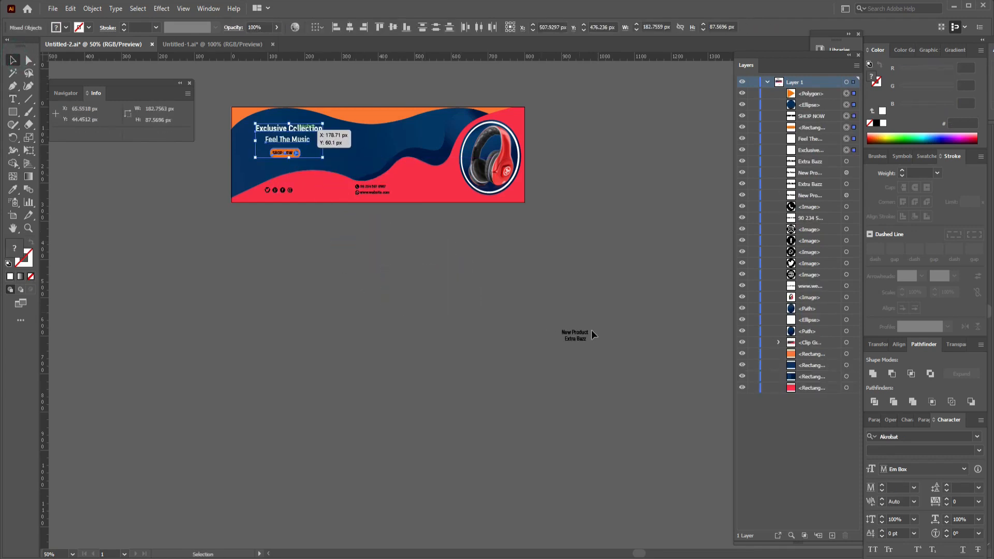
drag(596, 328, 447, 186)
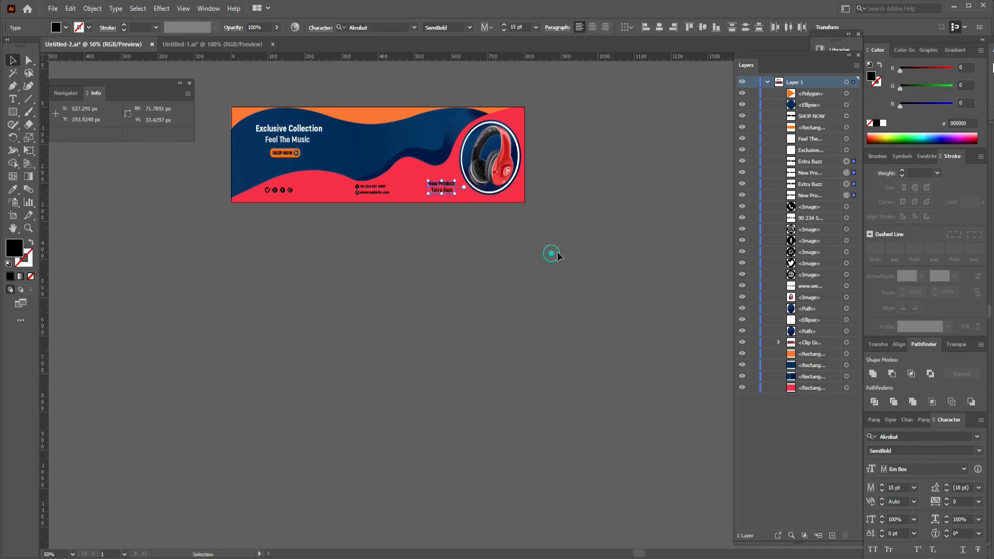
click(552, 252)
click(216, 44)
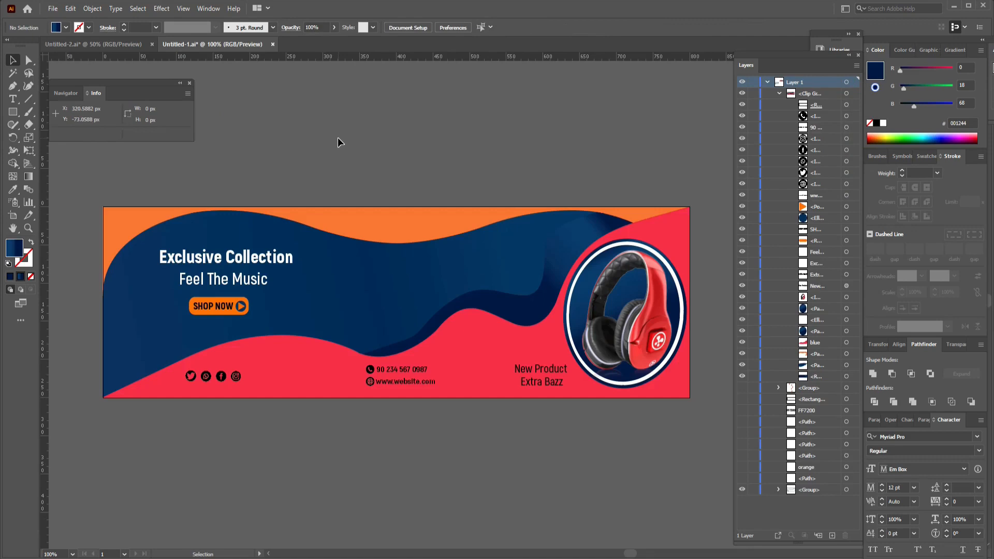